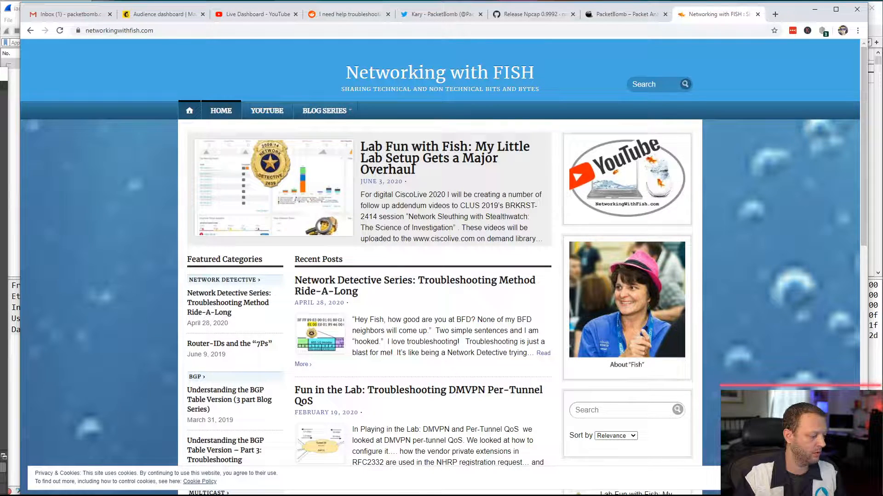
- Switch to the other browser window and list the submitted posts of the signed-in Reddit account
key(alt+Tab)
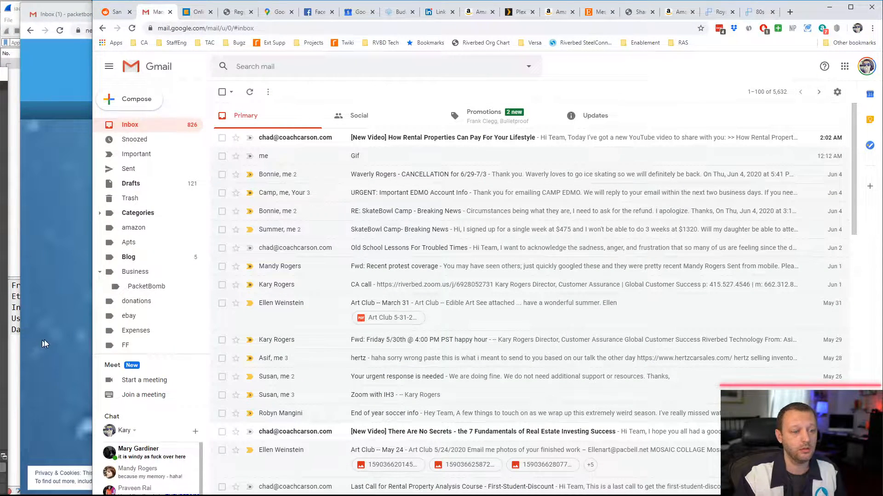
click(130, 16)
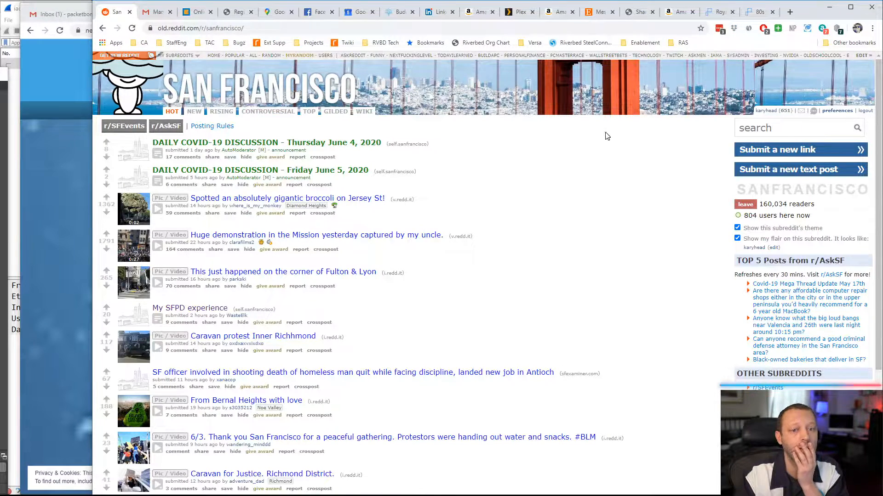
click(766, 111)
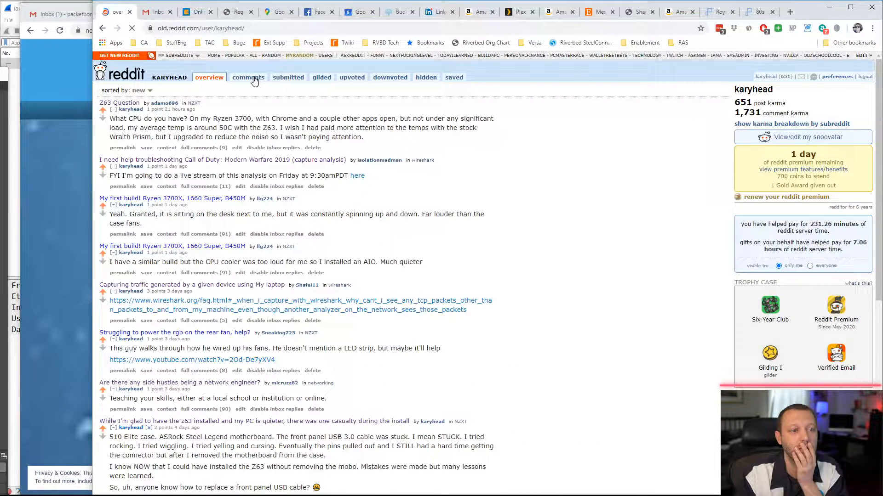
click(253, 79)
click(287, 79)
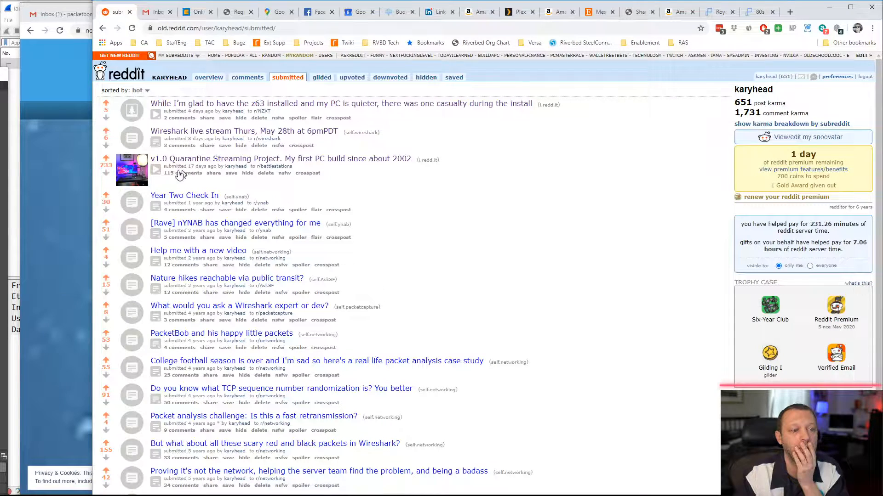
- View the full-size photo of the "v1.0 Quarantine Streaming Project" post and minimize that browser window
click(132, 183)
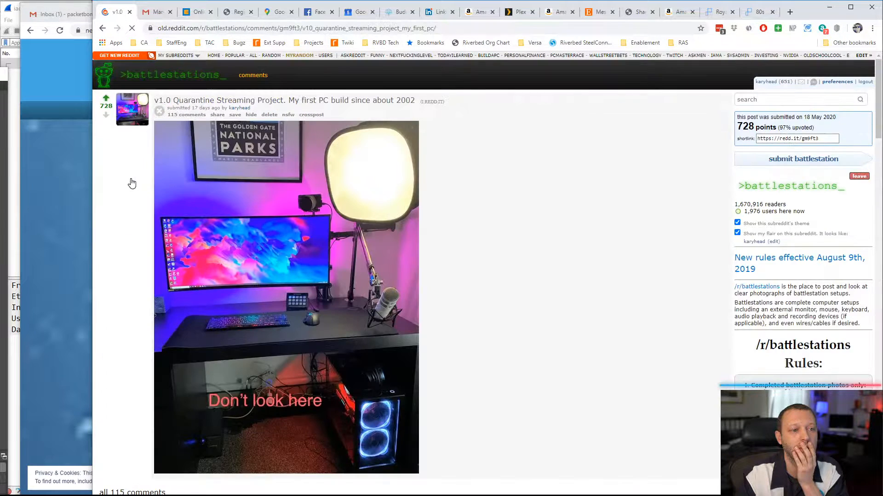
click(226, 208)
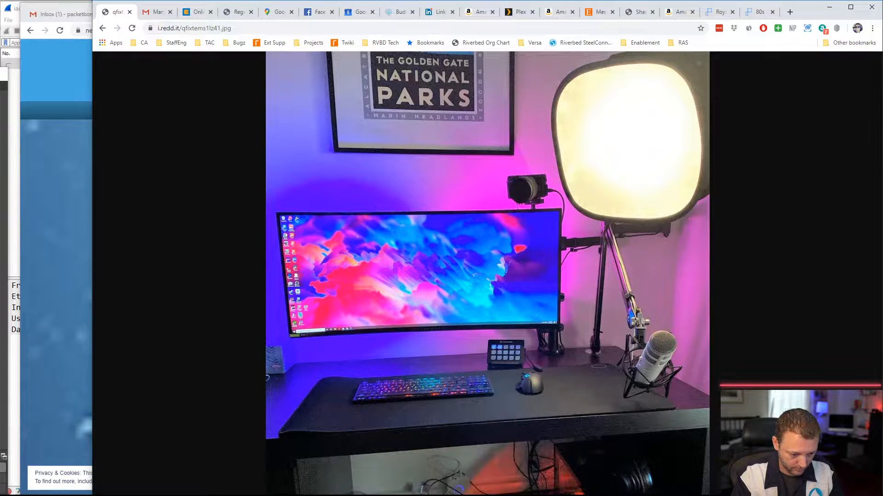
mouse_move(289, 495)
mouse_down()
mouse_move(288, 475)
mouse_move(289, 495)
mouse_up()
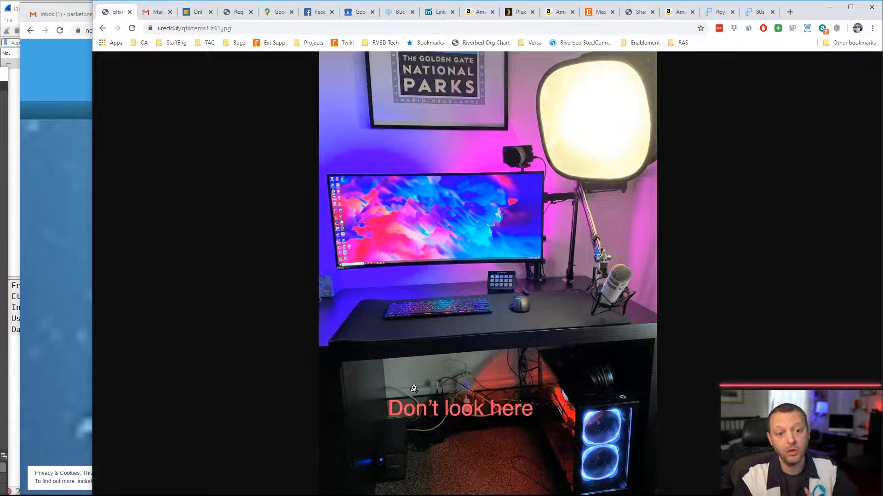
click(830, 8)
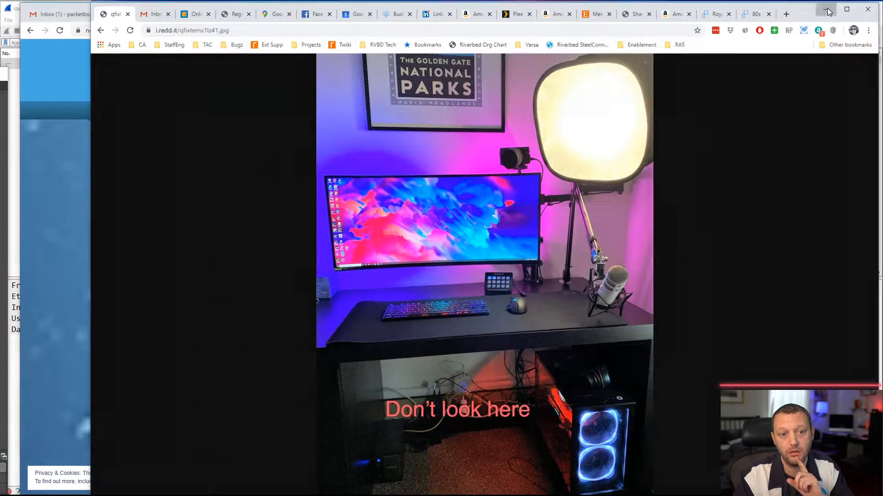
- Show the Kraken Z63 tweet on Twitter and play the IMG-8356 video in the media player
click(440, 14)
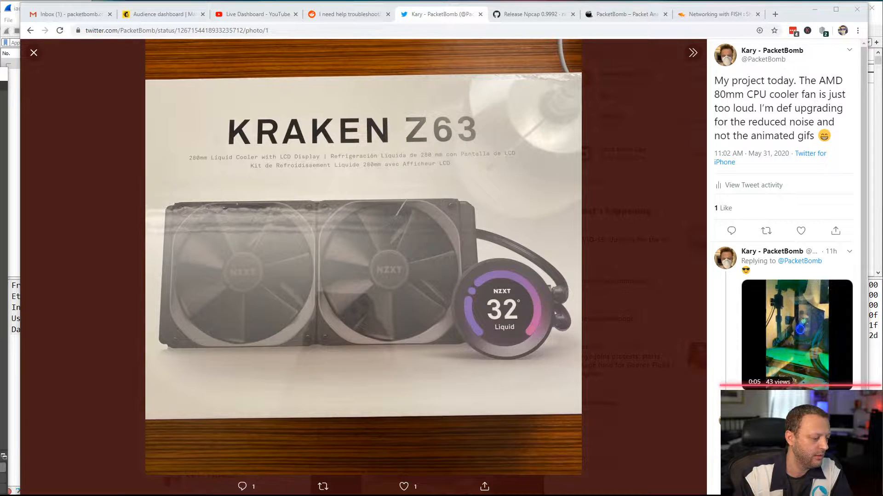
key(alt+Tab)
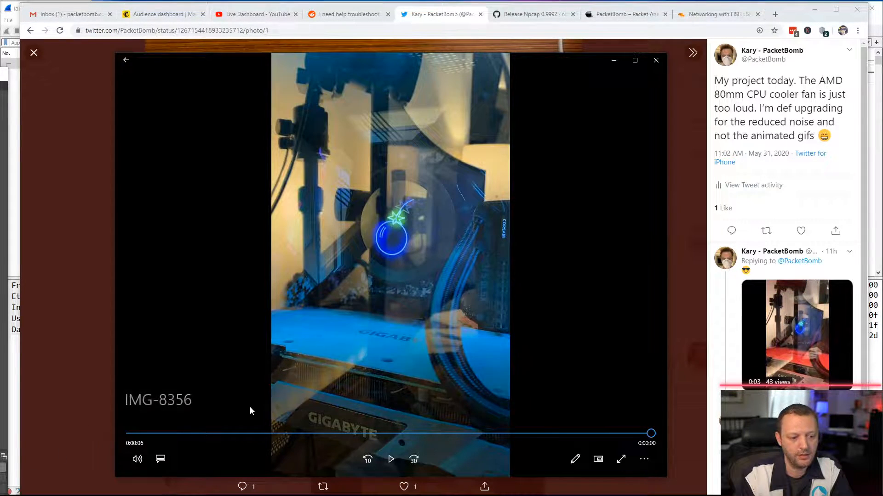
click(390, 459)
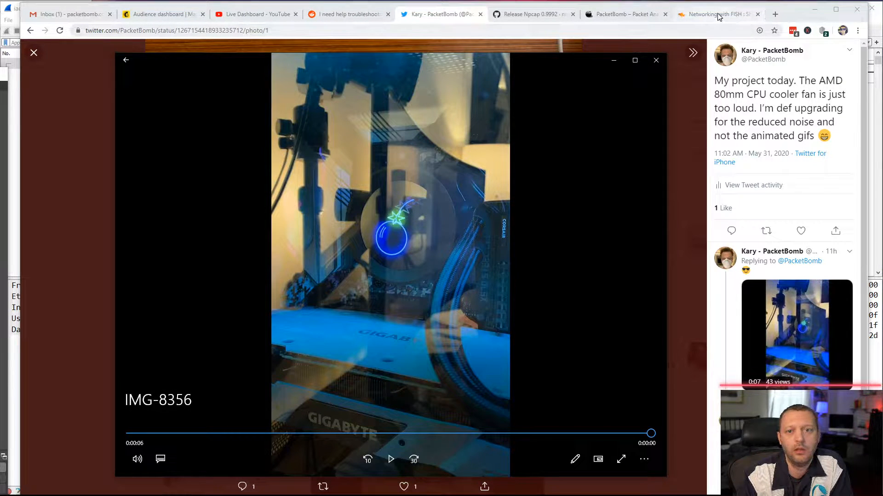
- Return to the PacketBomb site in the browser and search Google in a new tab for "fragementation" plus the blog author's name
click(623, 16)
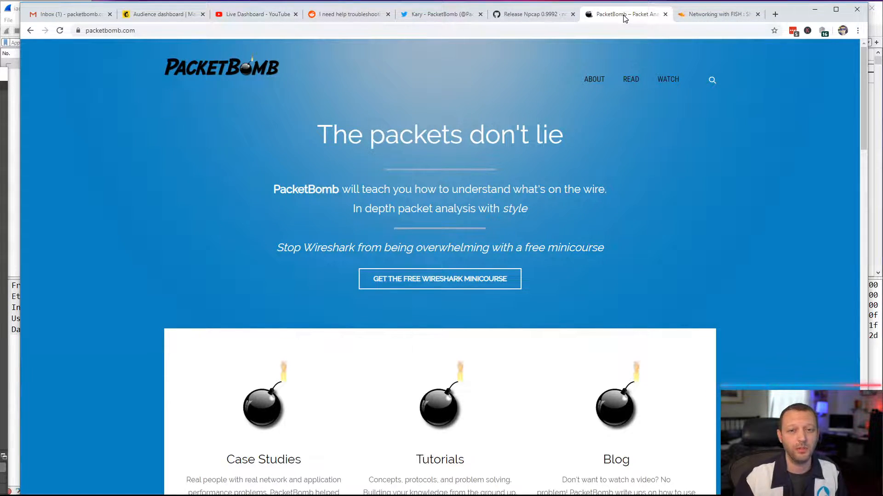
click(776, 14)
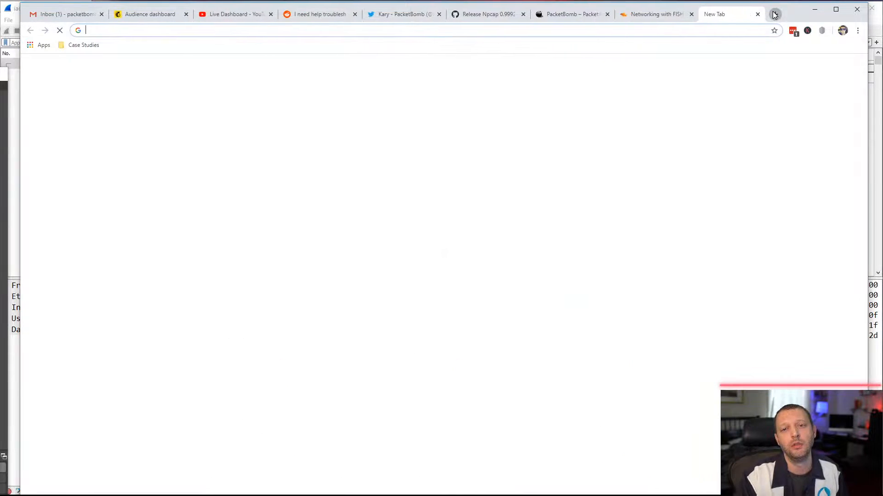
text(fr)
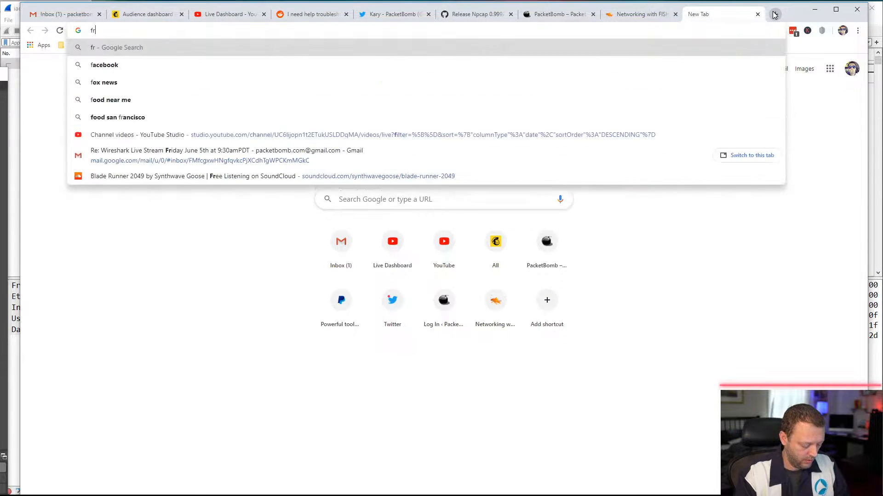
text(agementation neede)
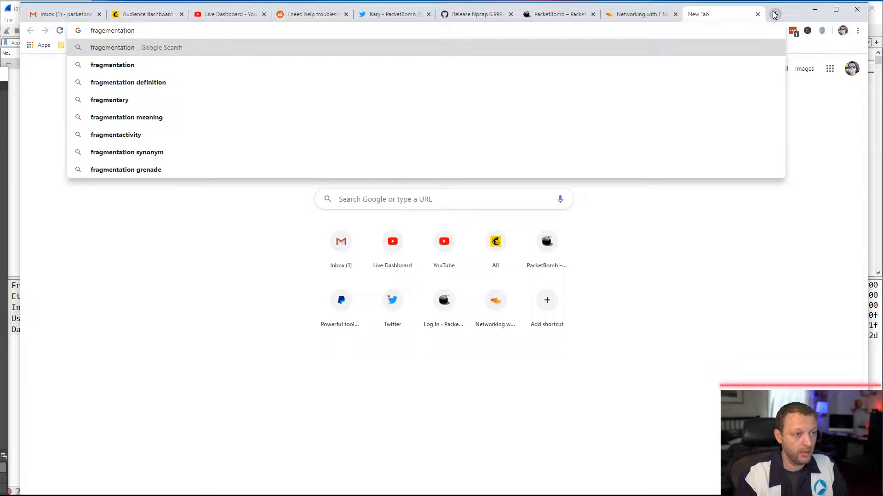
key(BackSpace)
key(BackSpace)
key(BackSpace)
key(BackSpace)
key(BackSpace)
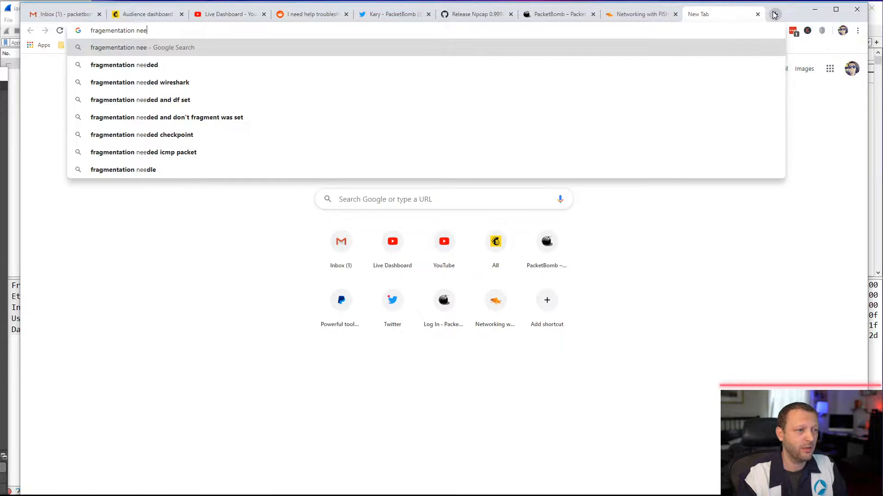
text(chris mar)
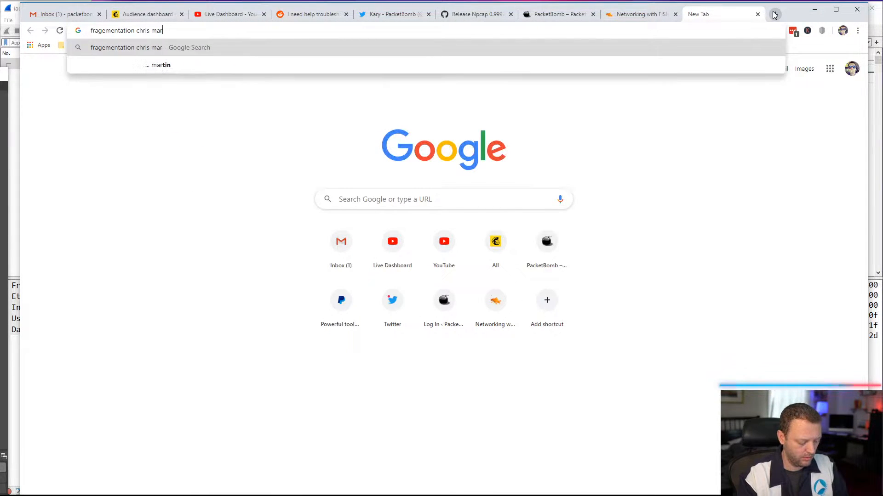
text(grfet)
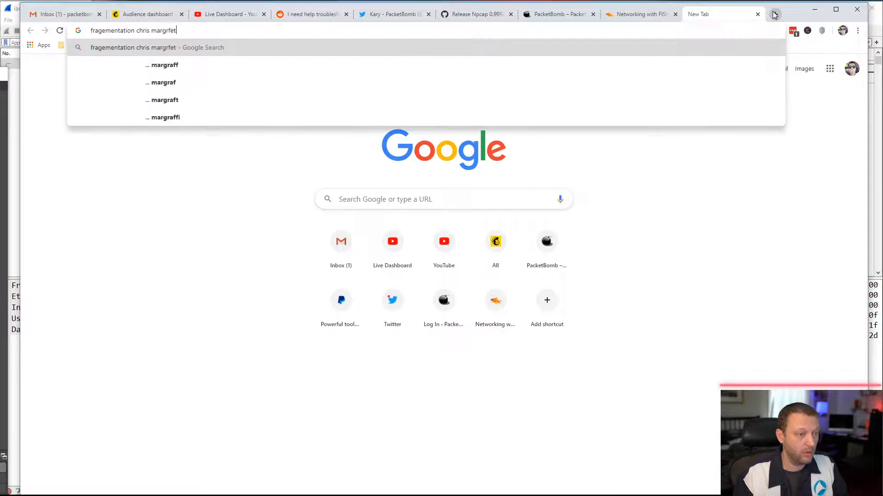
key(Return)
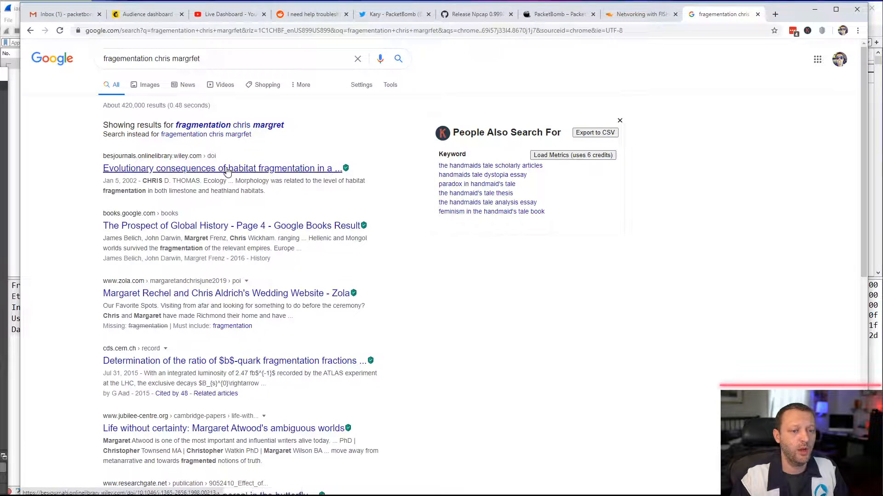
- Repeat the Google search using the suggested spelling of "fragmentation" and the author's name
click(207, 58)
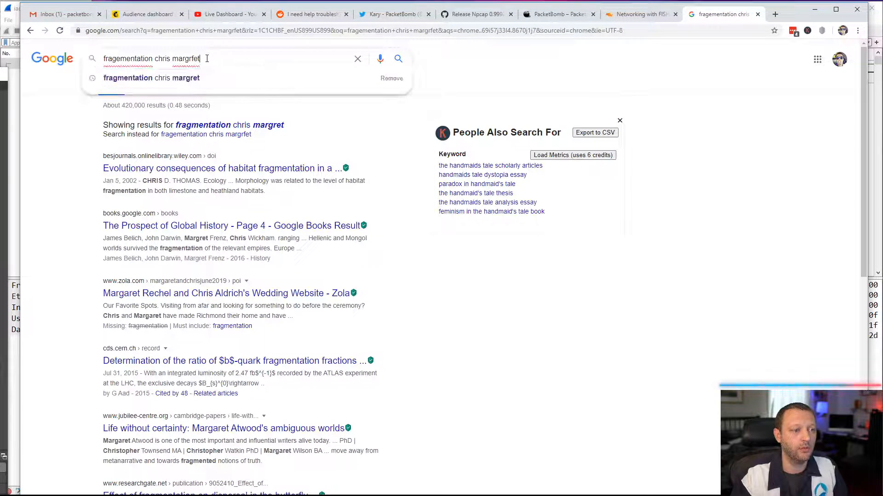
key(Down)
key(Return)
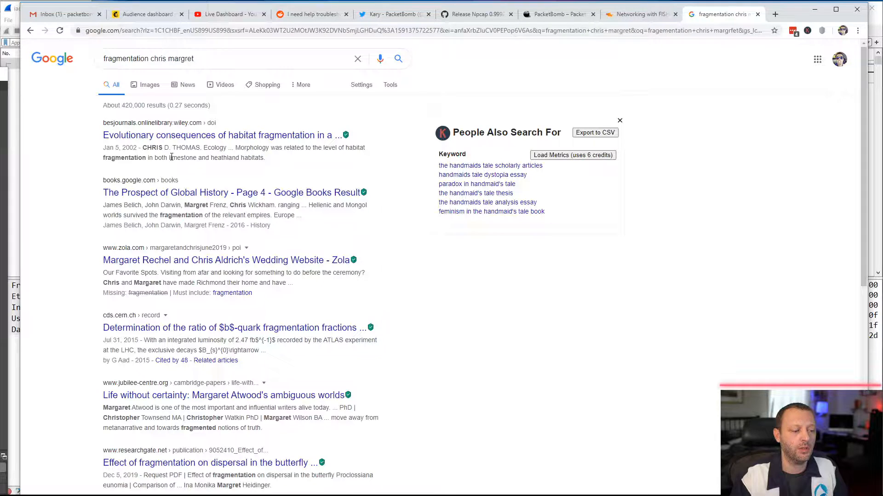
- Search for "fragmentation", the author's first name and "mold udp", and open the "Dispatches From The Trading Floor - MoldUDP" article
click(151, 57)
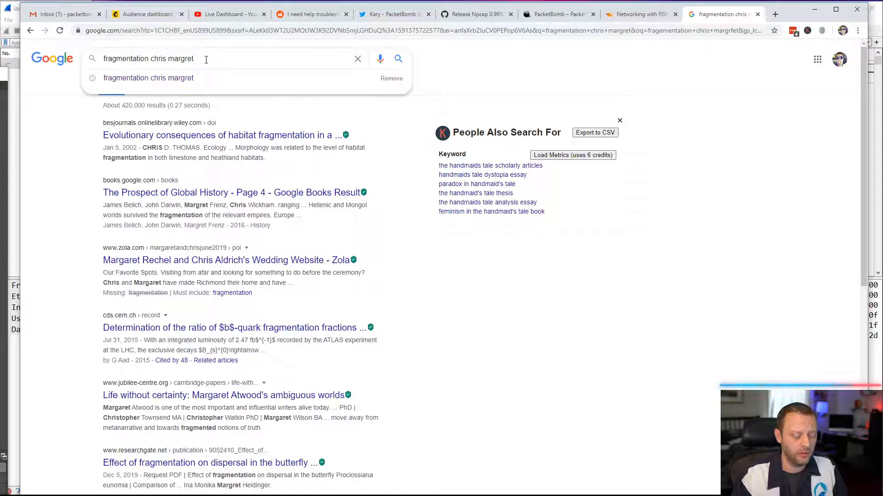
key(BackSpace)
key(BackSpace)
key(BackSpace)
key(BackSpace)
key(BackSpace)
key(BackSpace)
key(BackSpace)
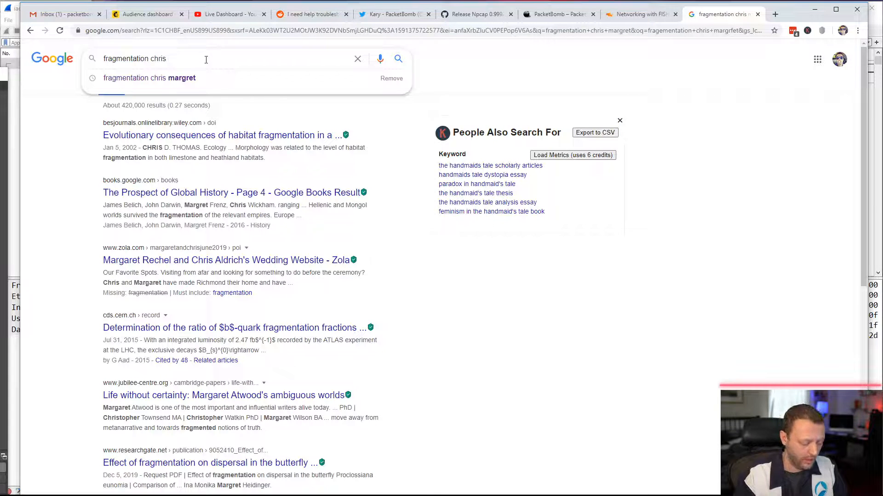
text(mold udp)
key(Return)
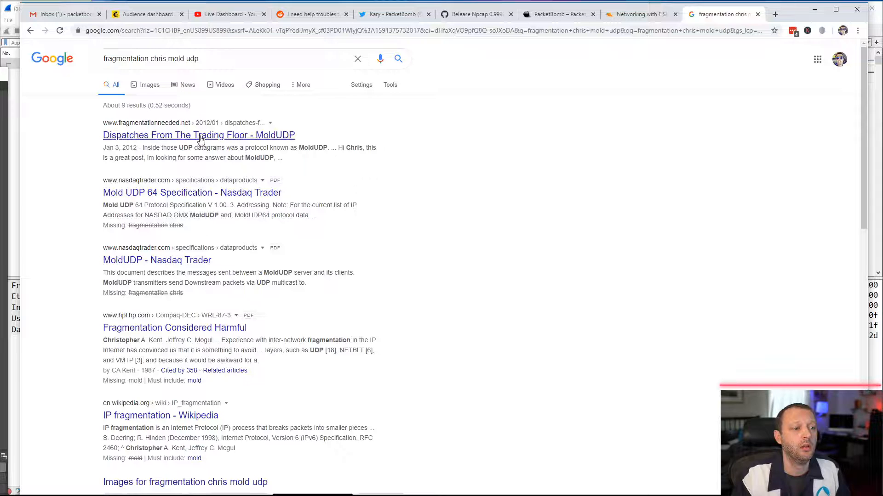
click(200, 135)
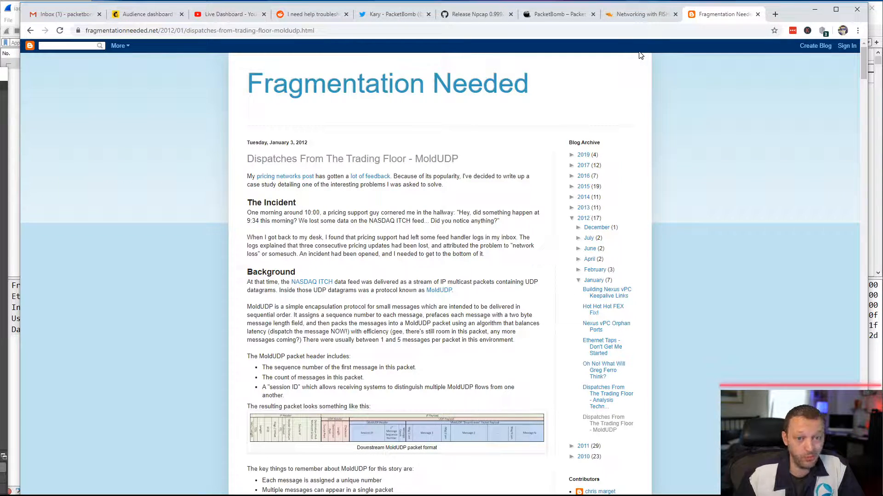
- Search for "brim security" in a new tab and view the Brim website's home and download pages
click(775, 15)
text(b)
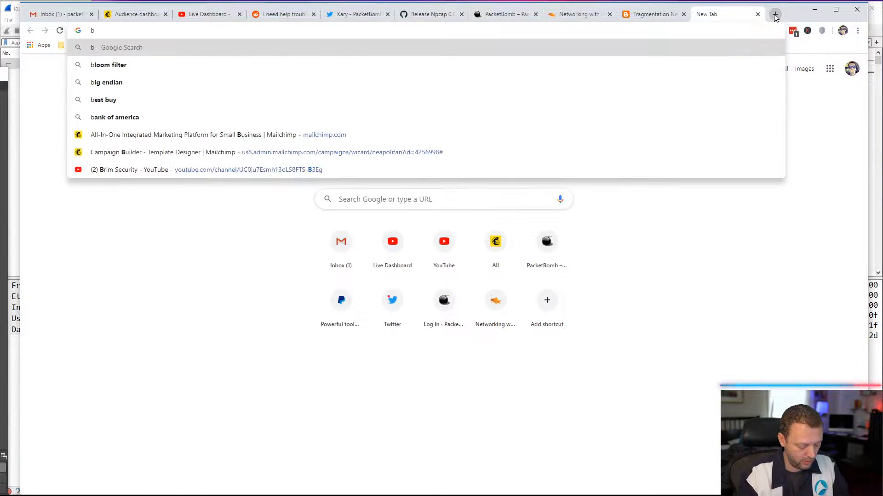
text(rim security)
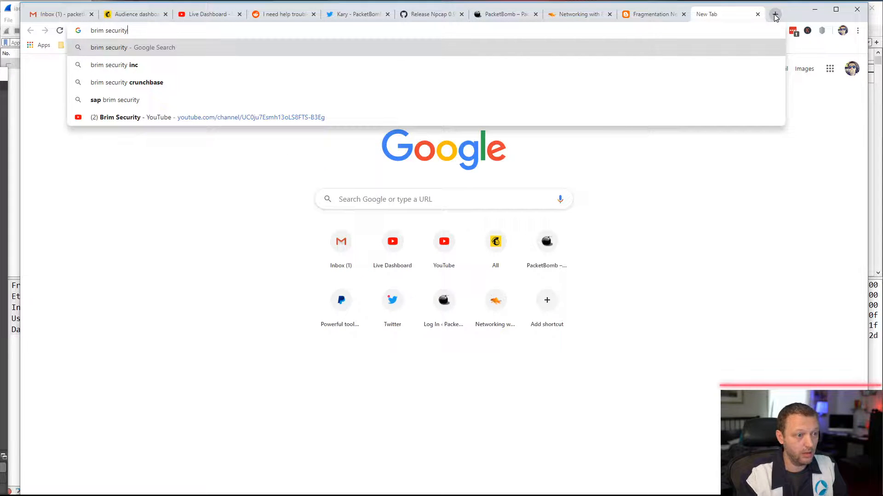
key(Return)
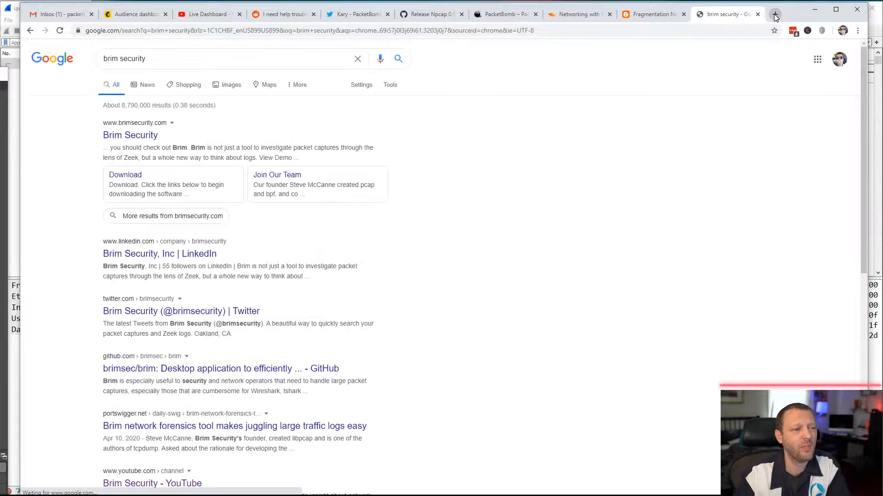
click(136, 136)
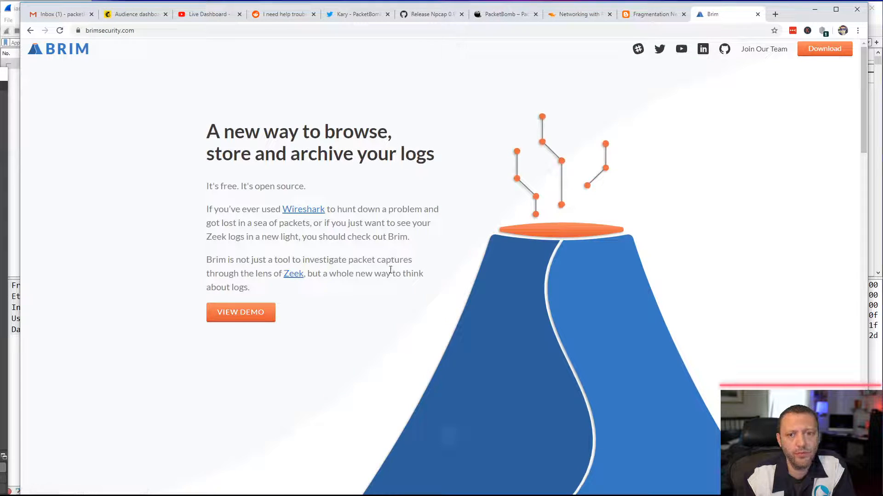
click(825, 51)
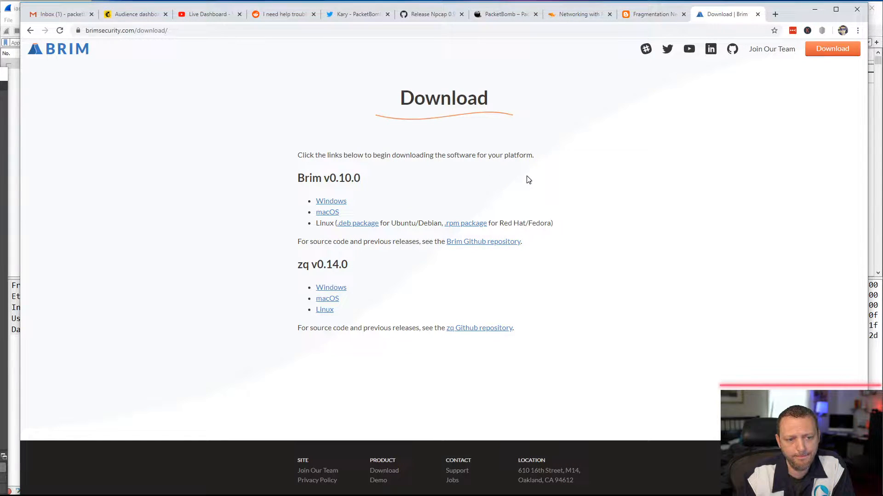
click(74, 50)
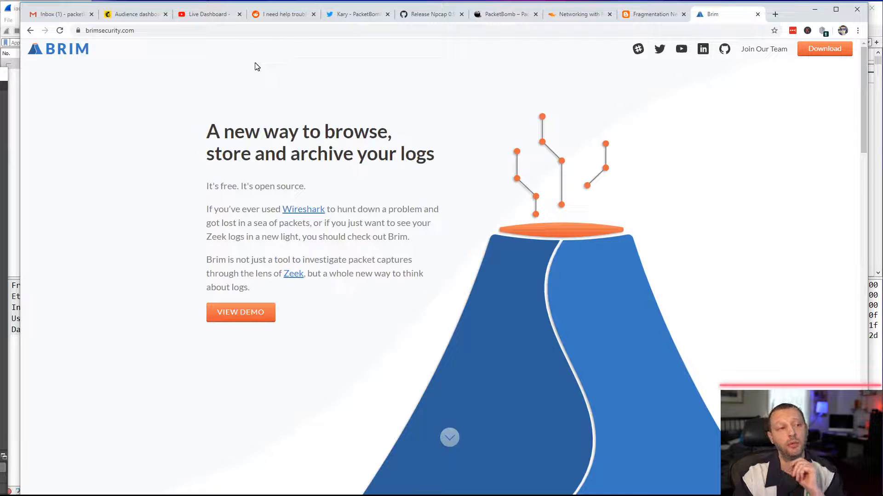
- Review the Reddit post asking for help troubleshooting Call of Duty: Modern Warfare 2019, including its follow-up questions and answers
click(285, 18)
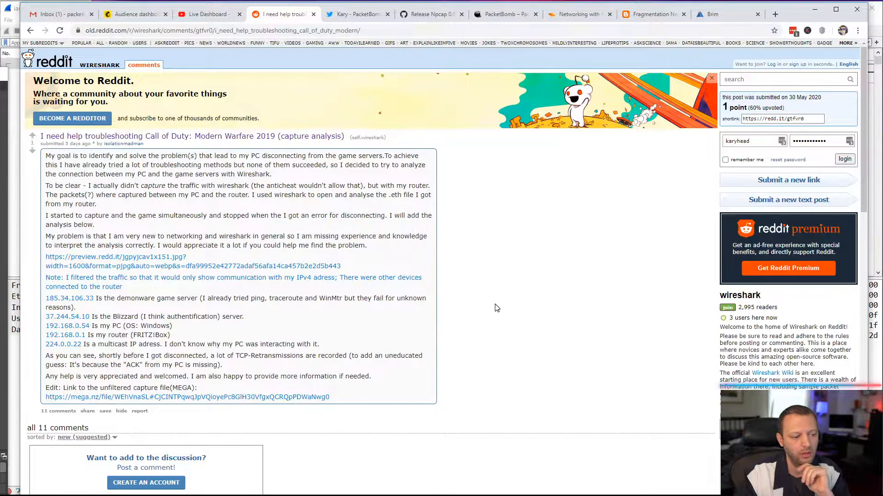
scroll(495, 308, down, 3)
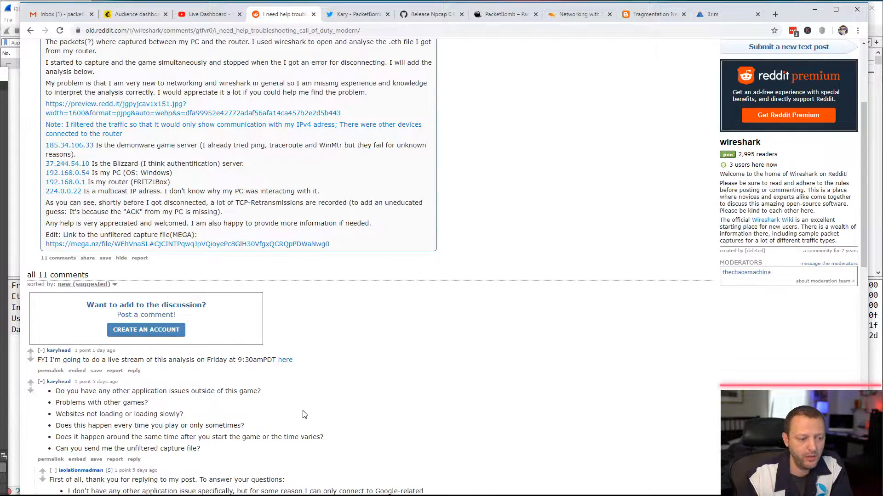
scroll(305, 414, down, 2)
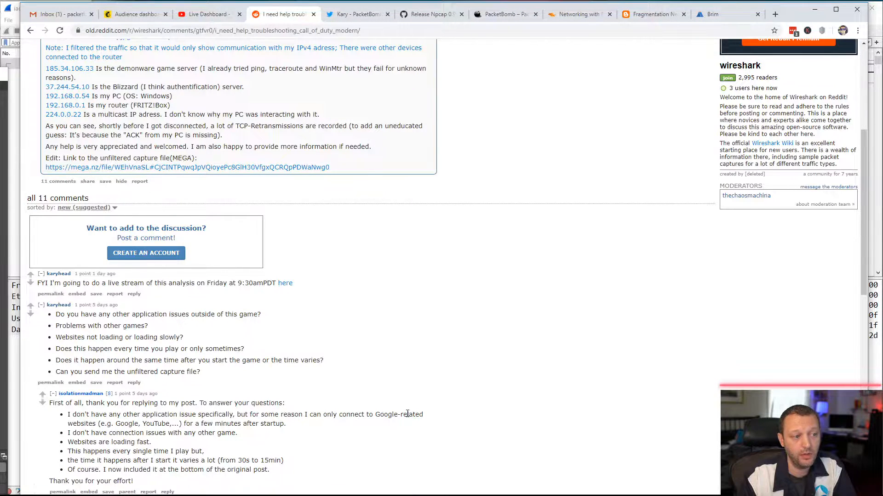
scroll(404, 414, up, 2)
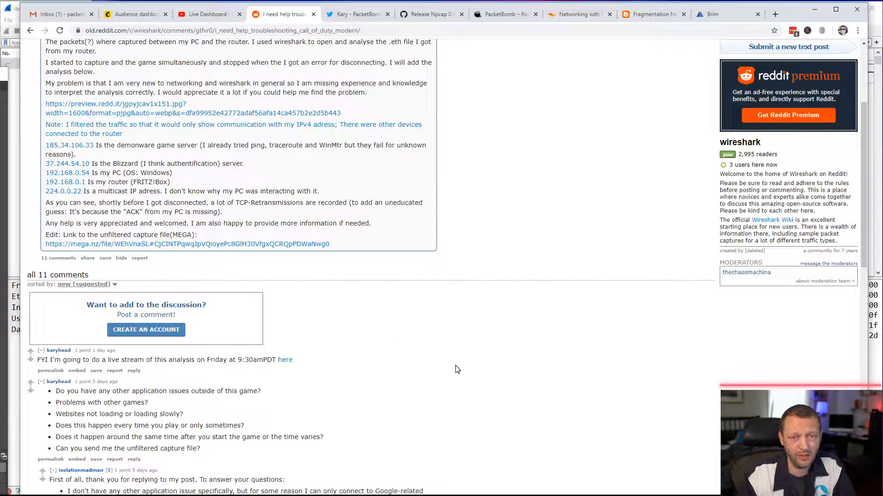
- Return to the top of the Reddit post, then switch to the iad-if-eth0_28.05.20_1424.eth capture in Wireshark
scroll(454, 370, up, 2)
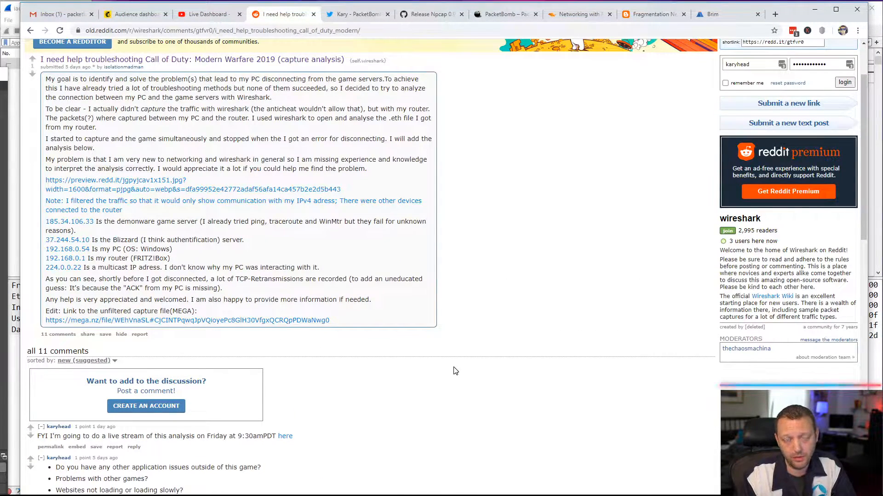
scroll(454, 371, up, 2)
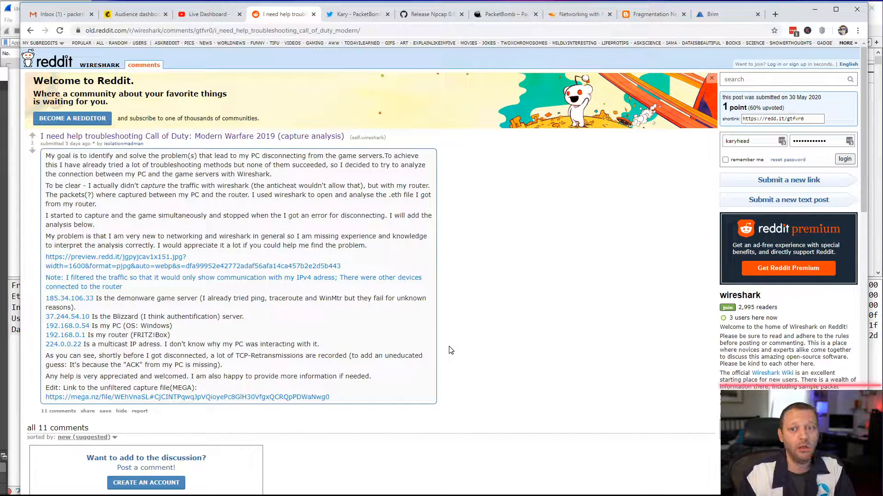
click(814, 9)
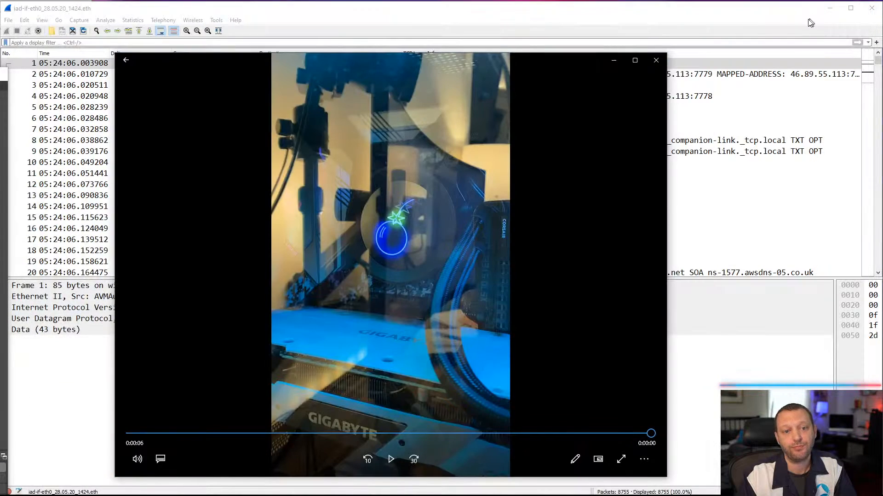
click(739, 20)
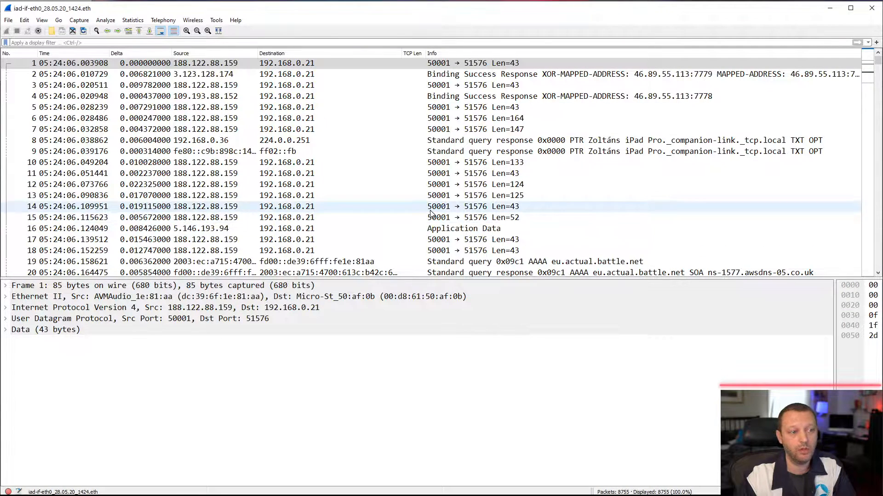
- Enlarge the text in the packet list and details by one zoom level
click(187, 30)
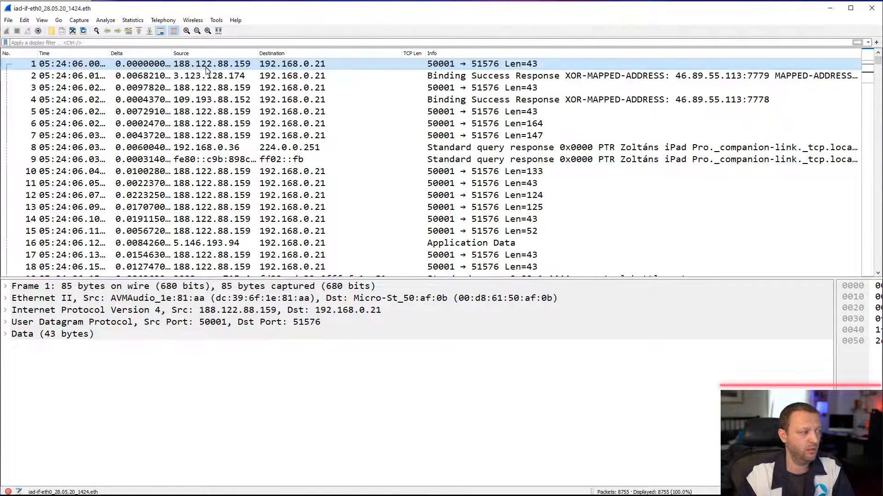
click(198, 31)
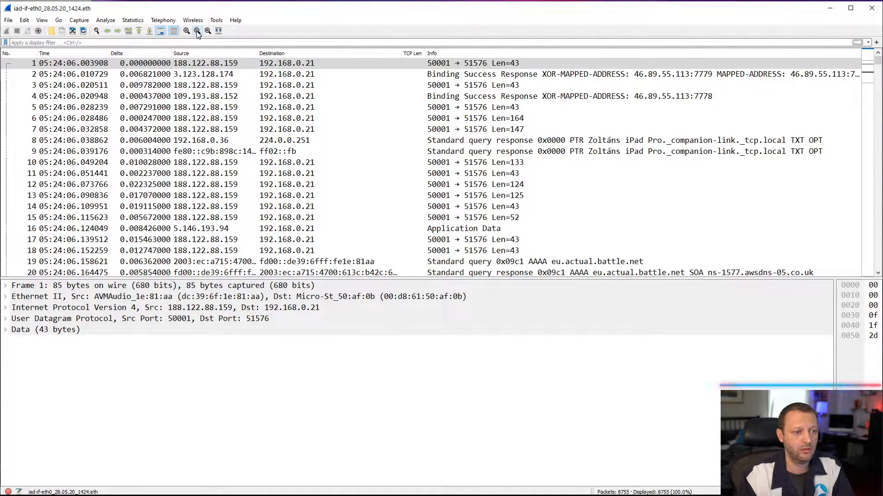
click(187, 31)
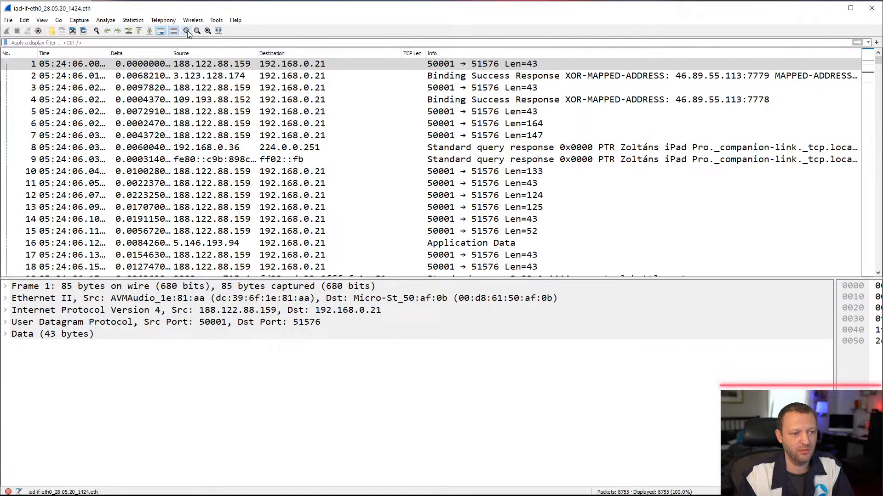
- Widen the Delta, Time and Source columns of the packet list and center-align the Delta column
drag(172, 52, 204, 52)
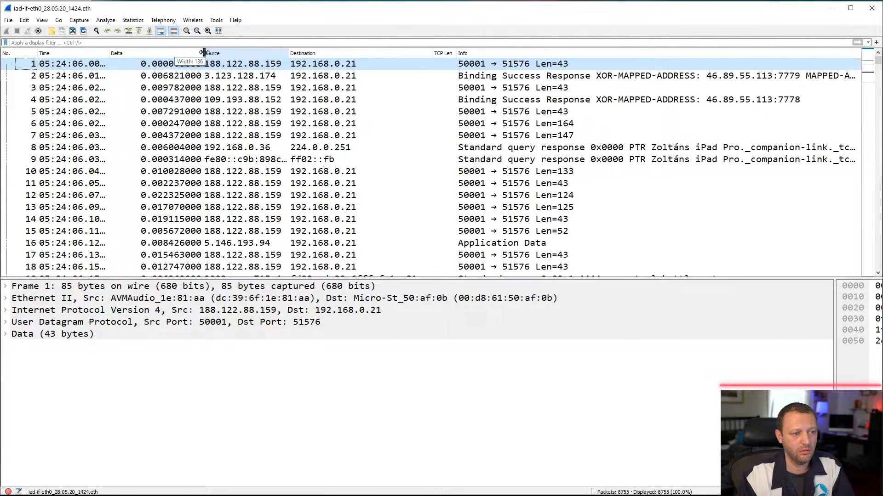
drag(110, 54, 123, 54)
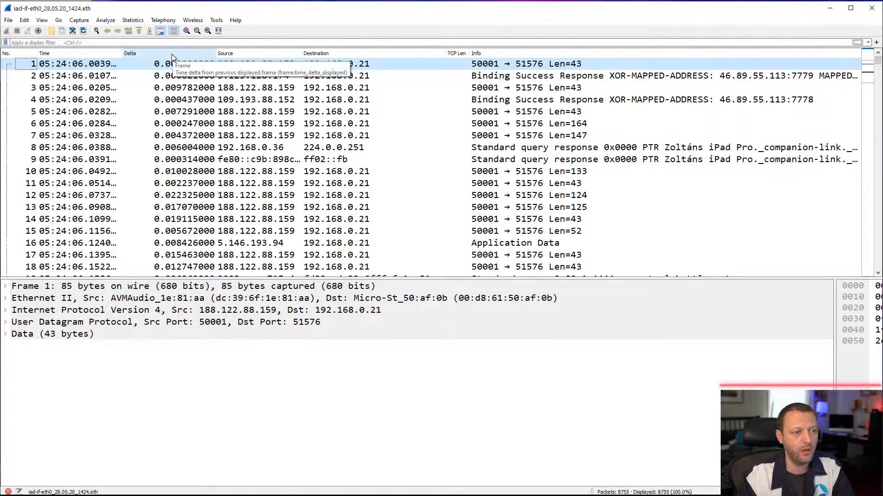
right_click(172, 57)
click(198, 71)
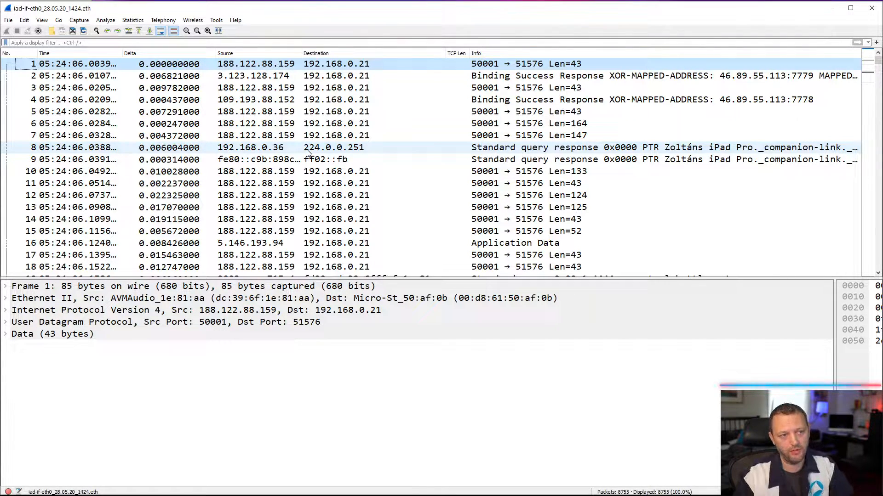
drag(303, 51, 316, 51)
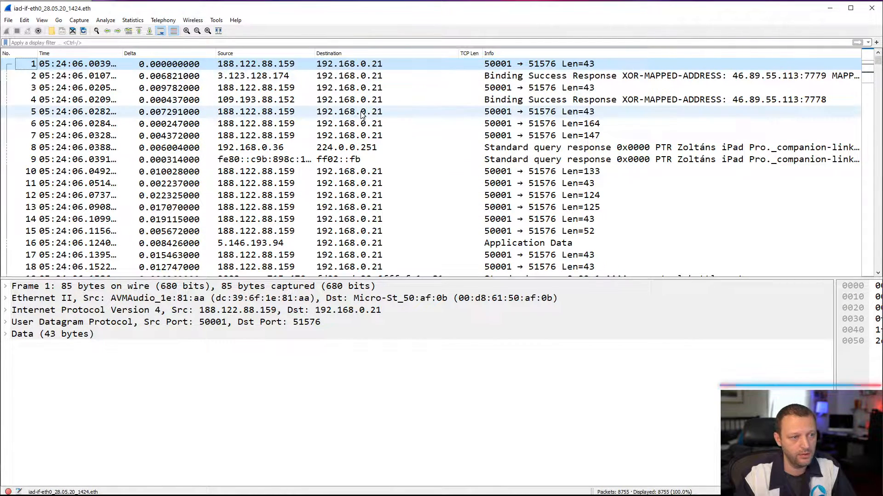
- Review the capture file properties, including its format, time range and packet statistics
click(133, 21)
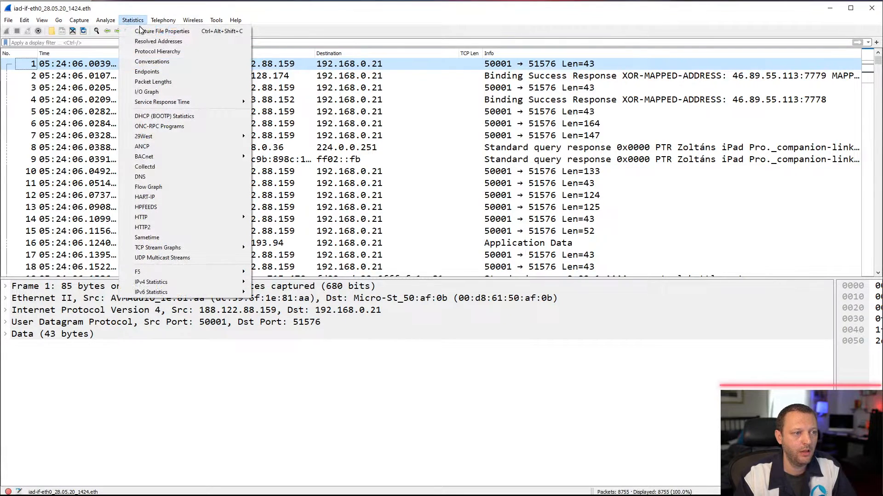
click(143, 33)
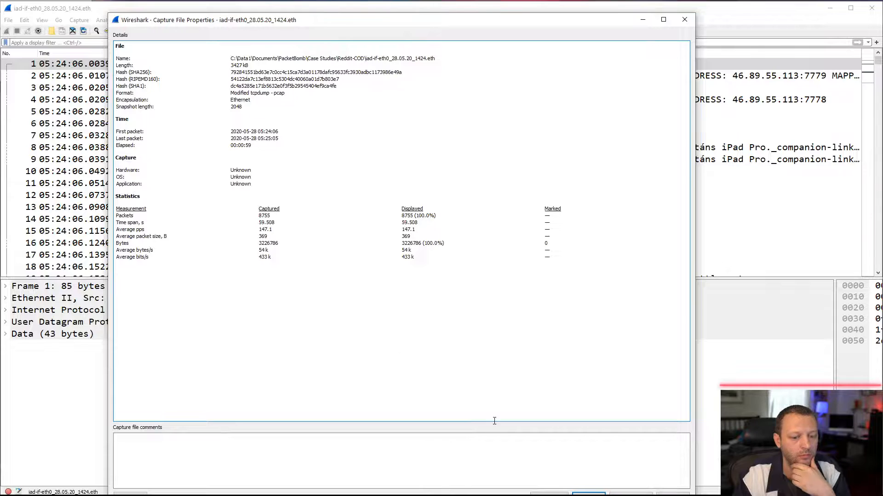
click(588, 493)
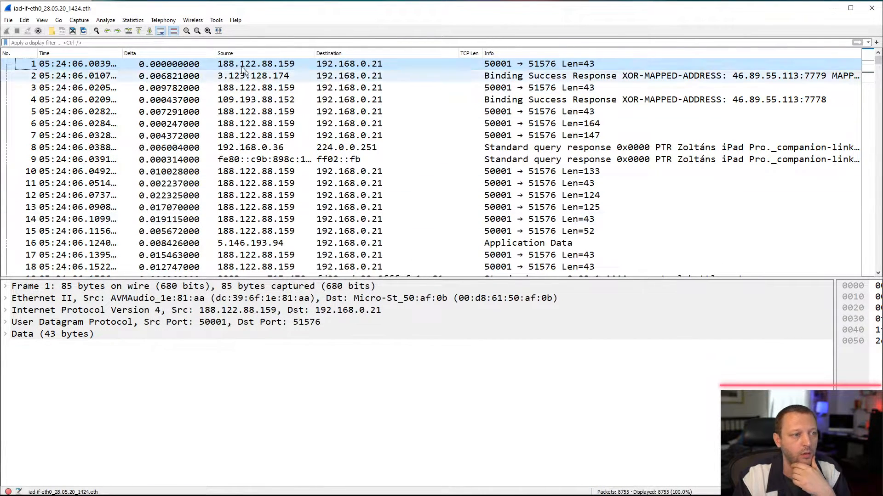
- Examine the capture's IPv4, IPv6, TCP and UDP conversations
click(132, 20)
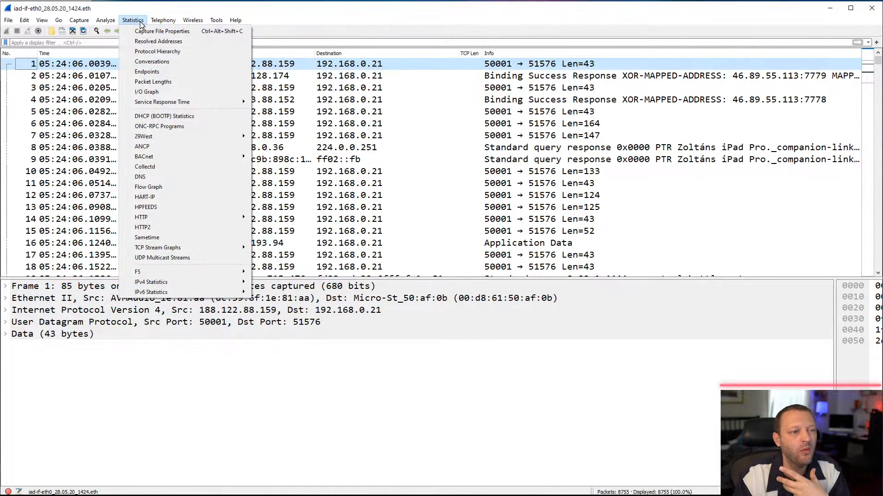
click(171, 62)
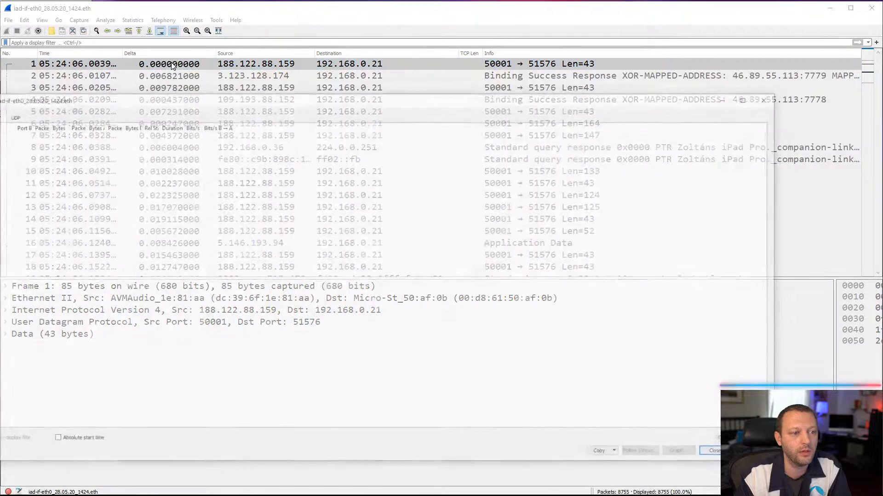
drag(372, 62, 392, 51)
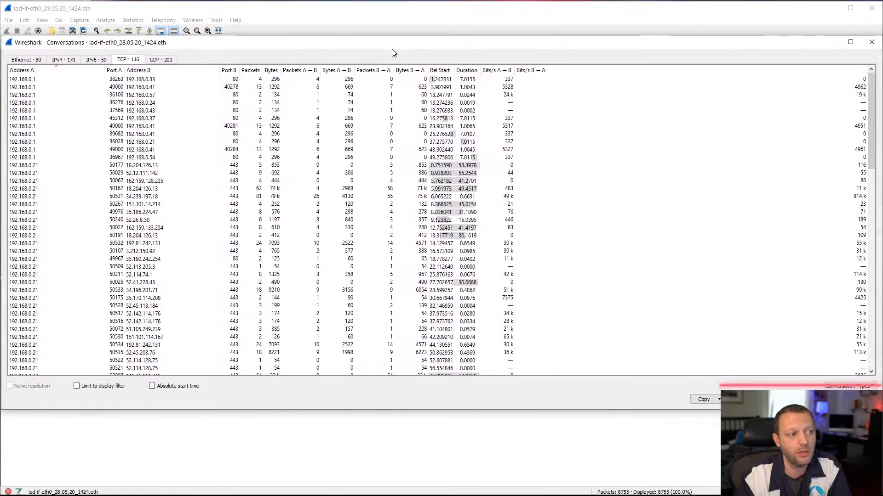
click(67, 59)
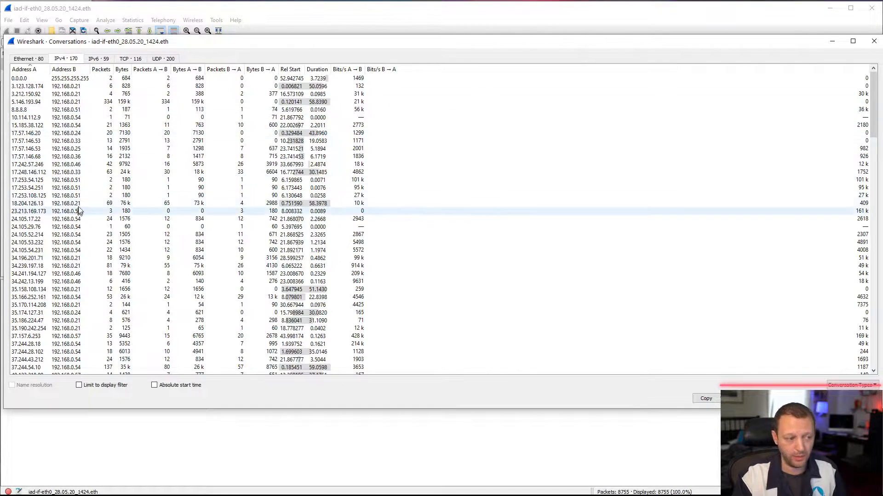
click(98, 59)
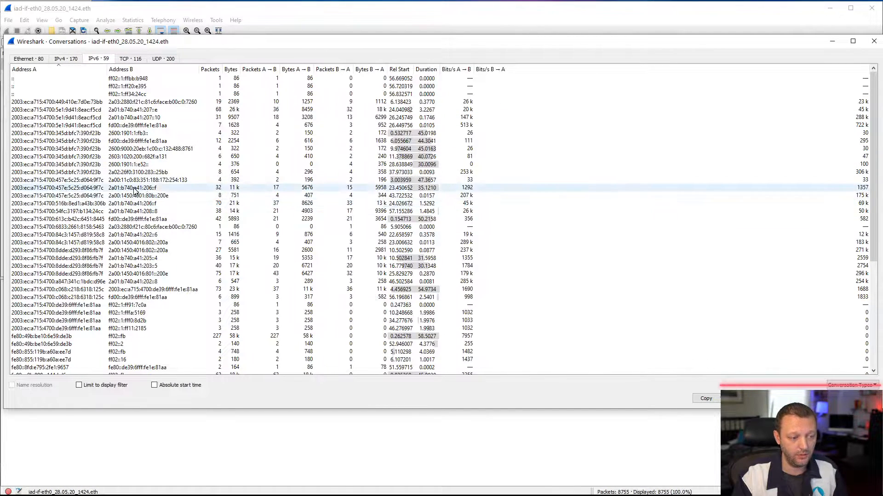
click(133, 59)
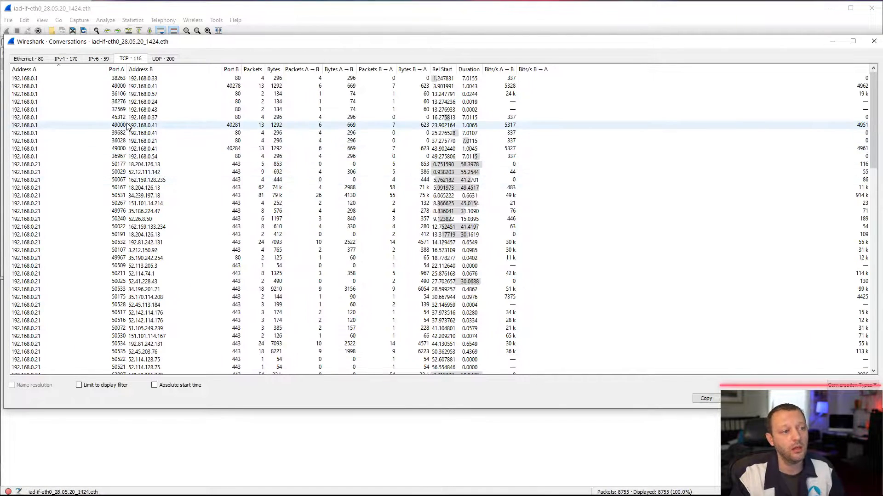
click(165, 59)
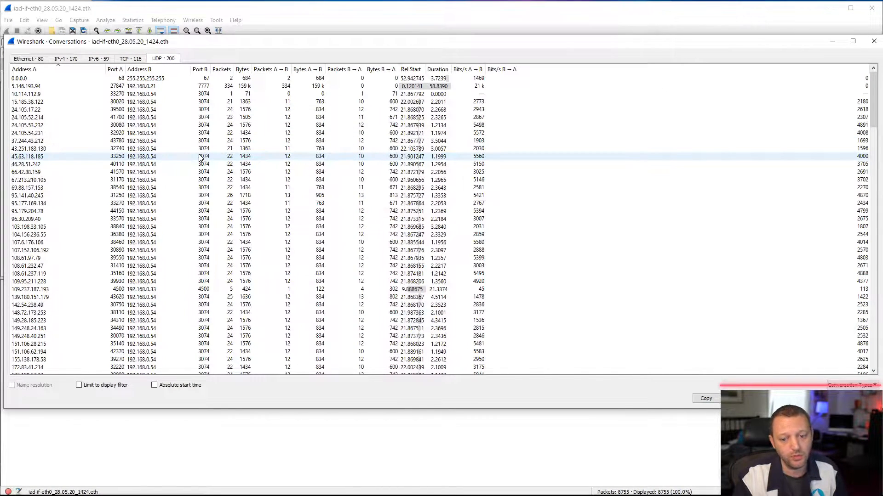
click(874, 42)
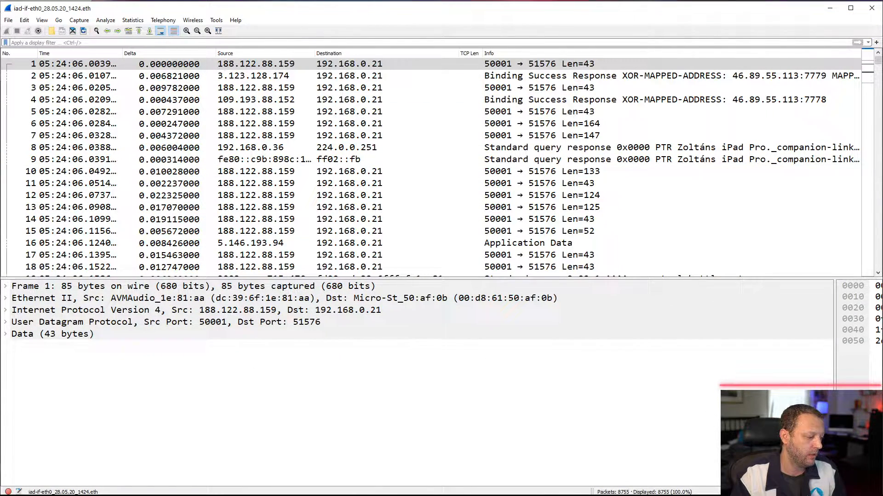
- Check the PC's IP address in the Reddit post and filter the capture with ip.addr==192.168.0.54
key(alt+Tab)
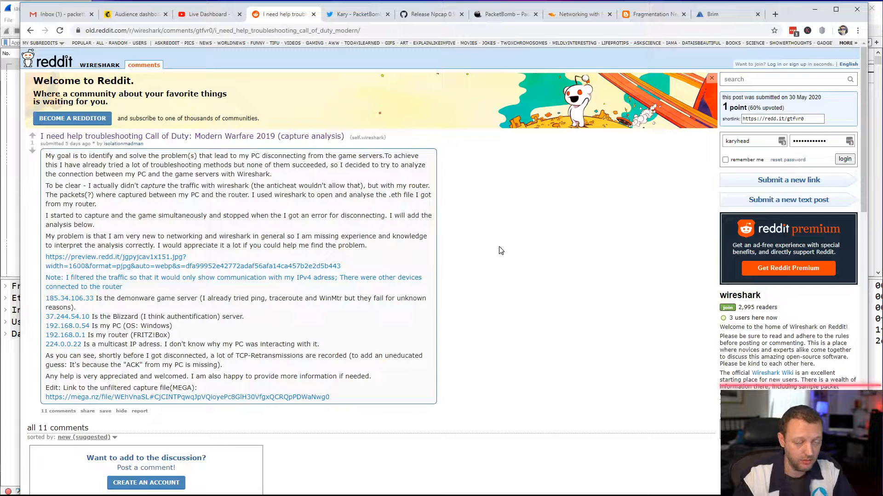
click(814, 13)
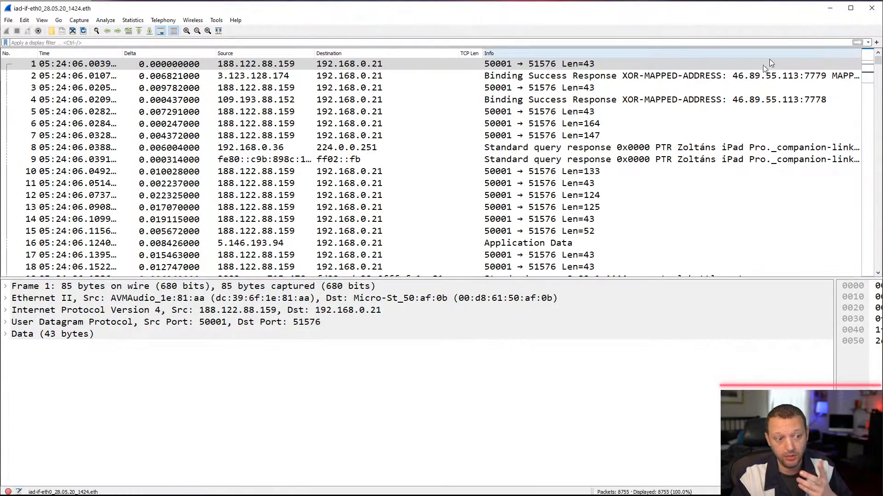
click(676, 42)
text(ip.addr==)
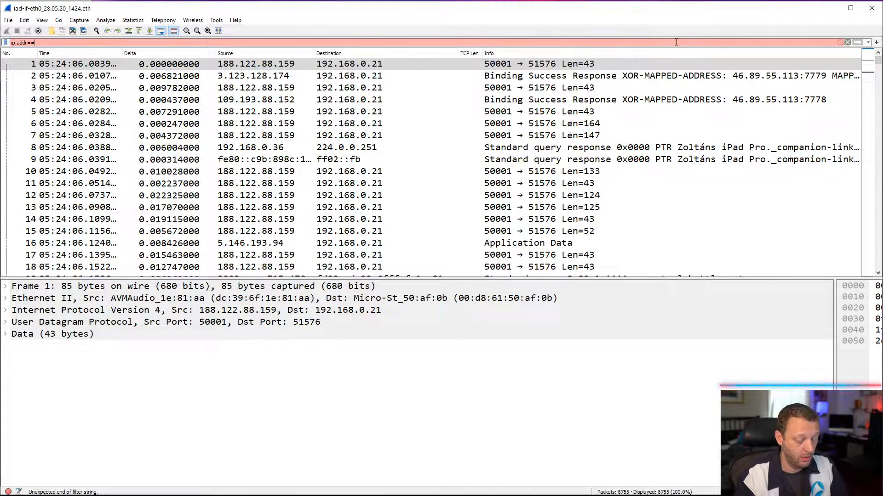
text(192.16)
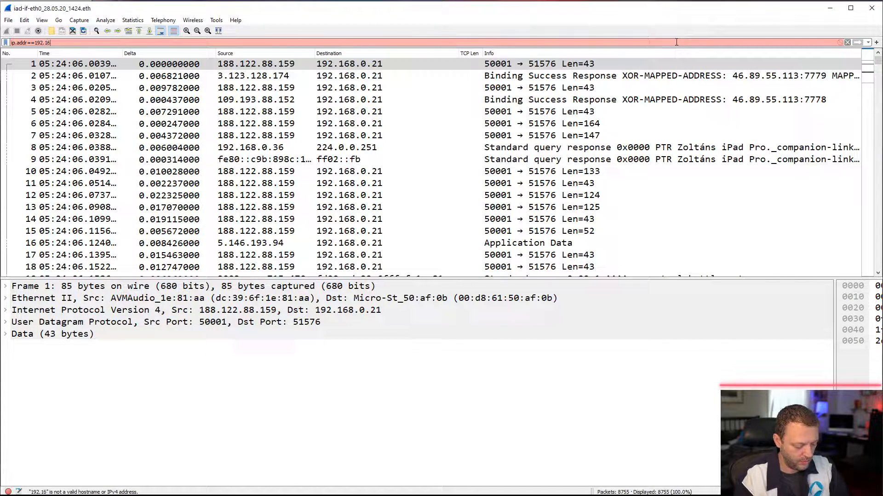
text(8.0.54)
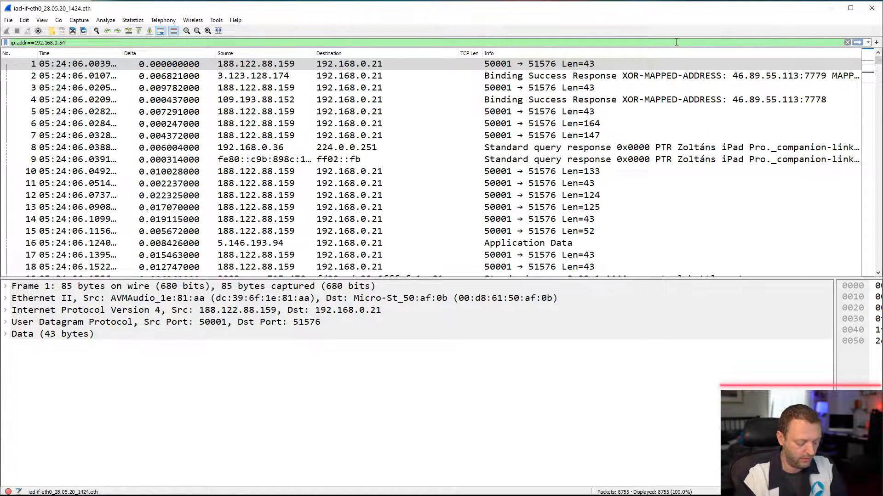
key(Return)
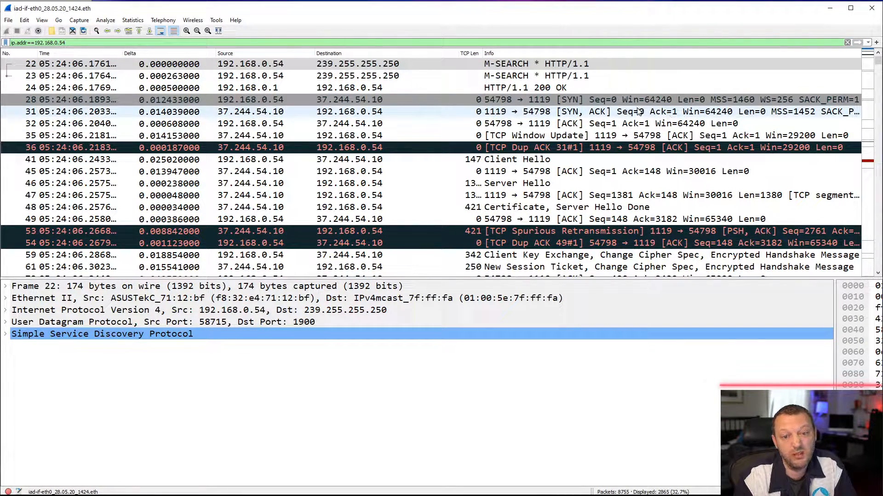
- Select the SYN packet from port 54798 to 1119 and enable name resolution for network addresses
click(512, 100)
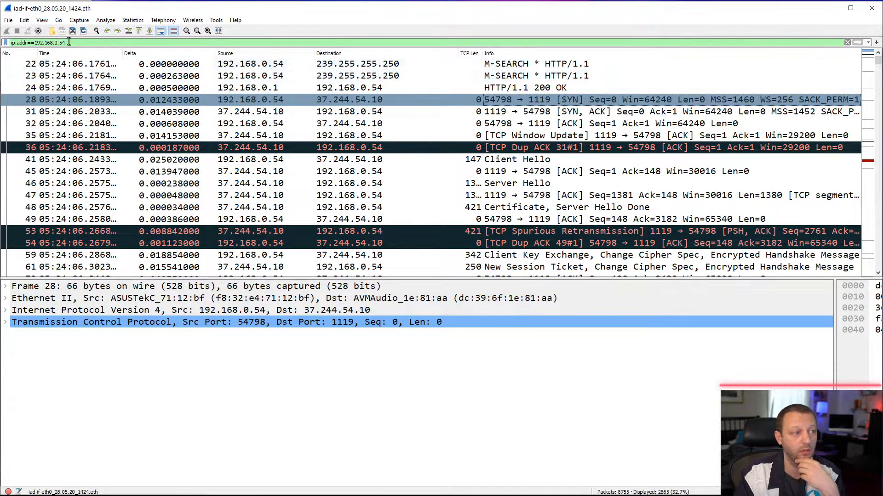
click(41, 20)
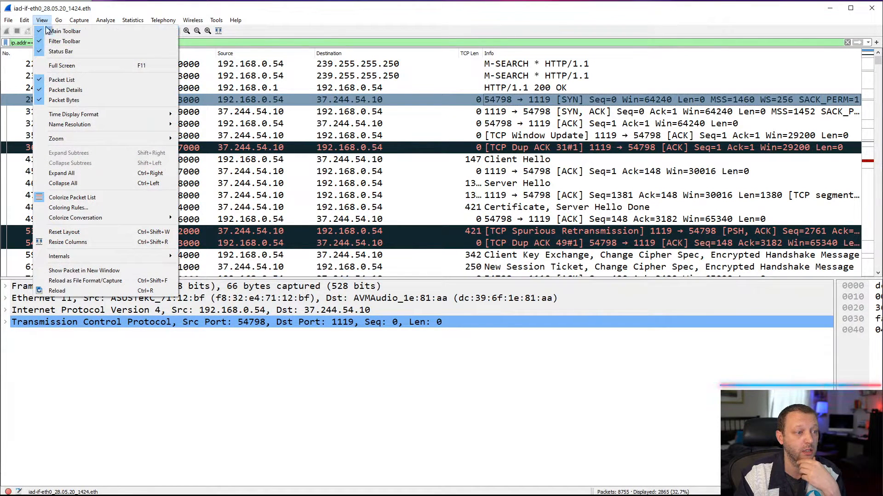
mouse_move(121, 123)
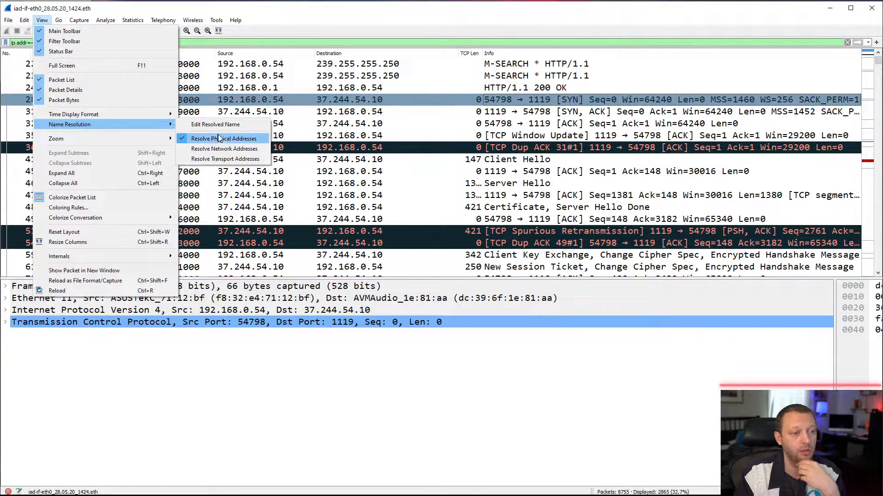
click(243, 151)
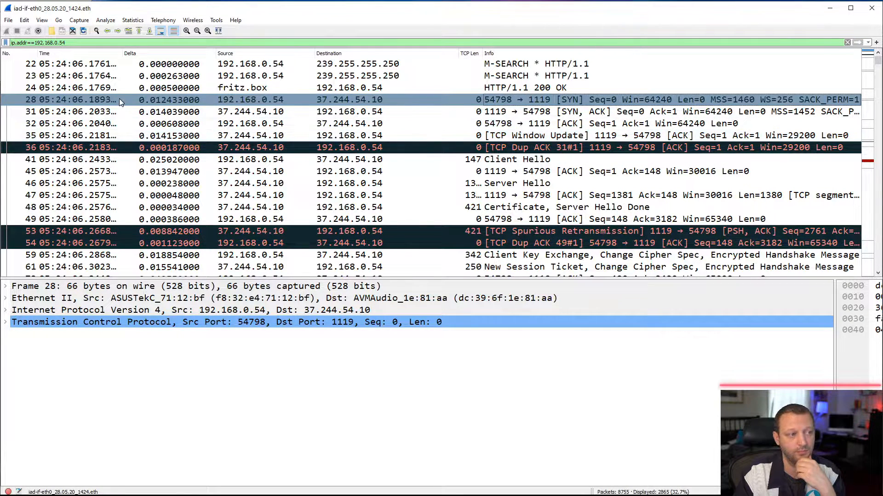
click(43, 21)
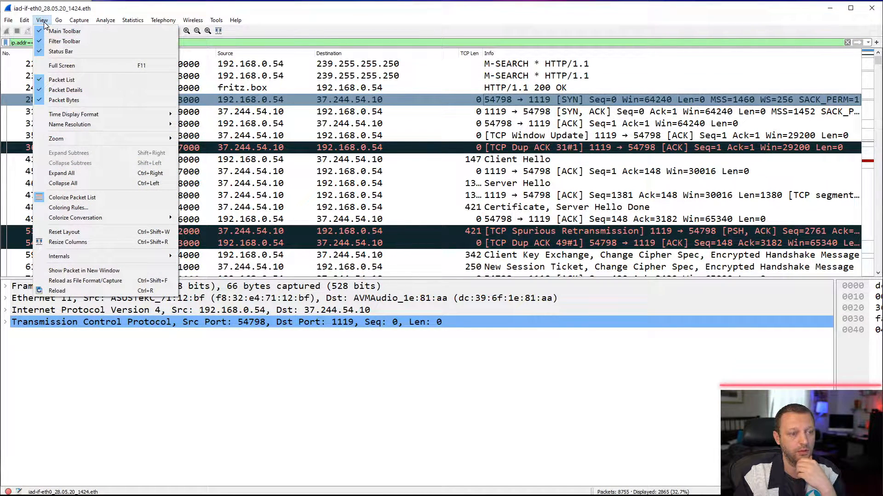
mouse_move(94, 126)
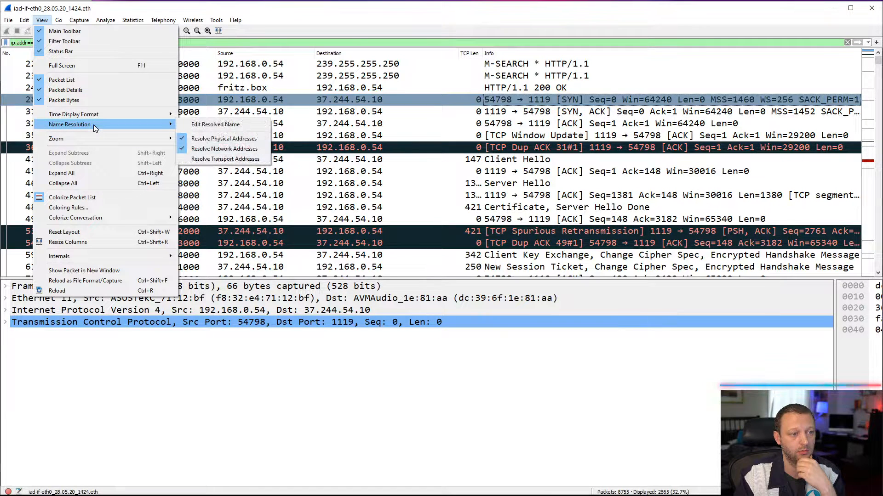
click(473, 5)
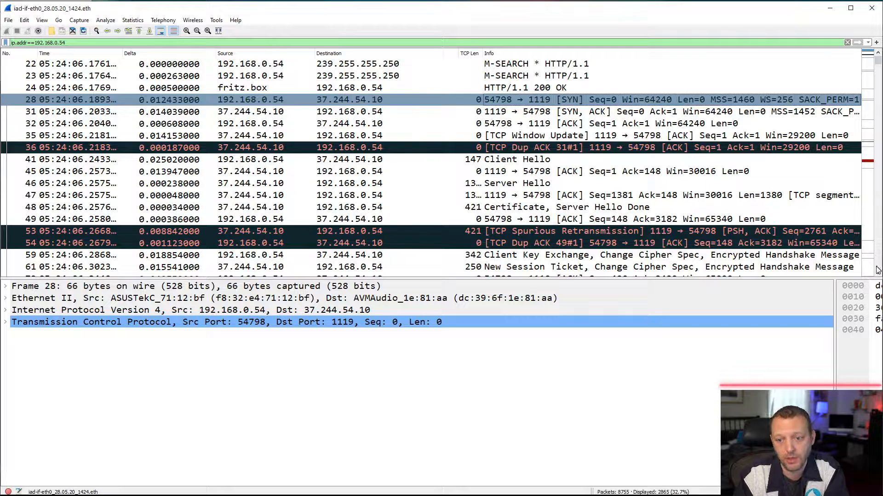
- Copy the destination address value 37.244.54.10 from the IPv4 header of the SYN packet in frame 28
scroll(878, 275, down, 3)
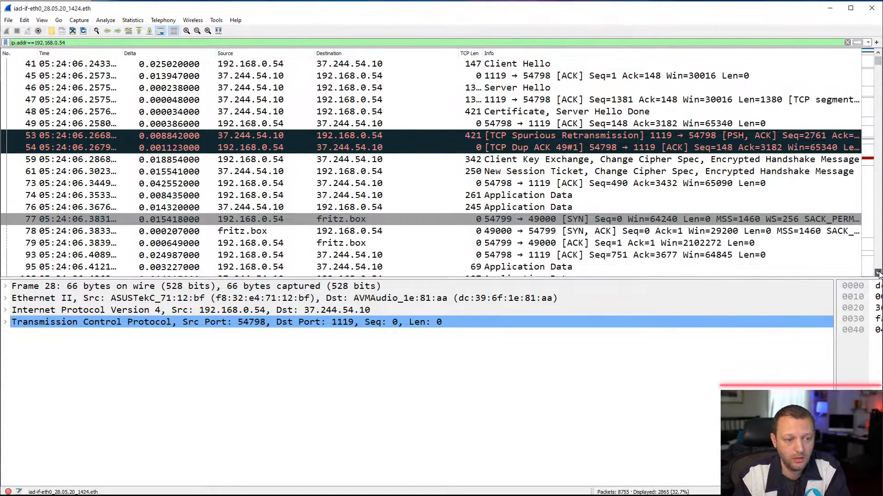
scroll(879, 274, down, 1)
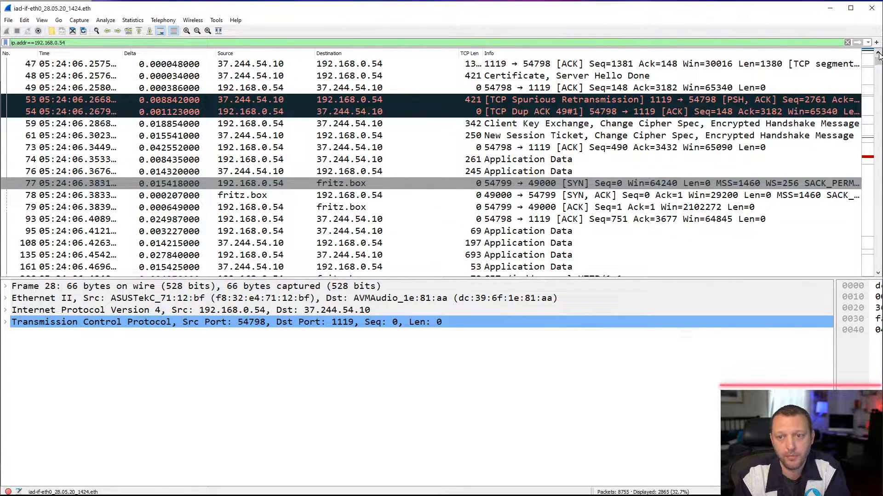
scroll(878, 56, up, 4)
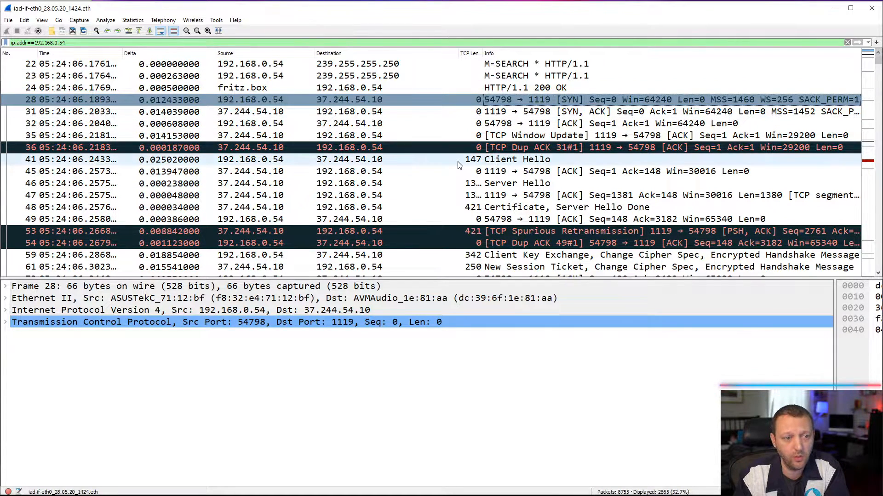
click(348, 100)
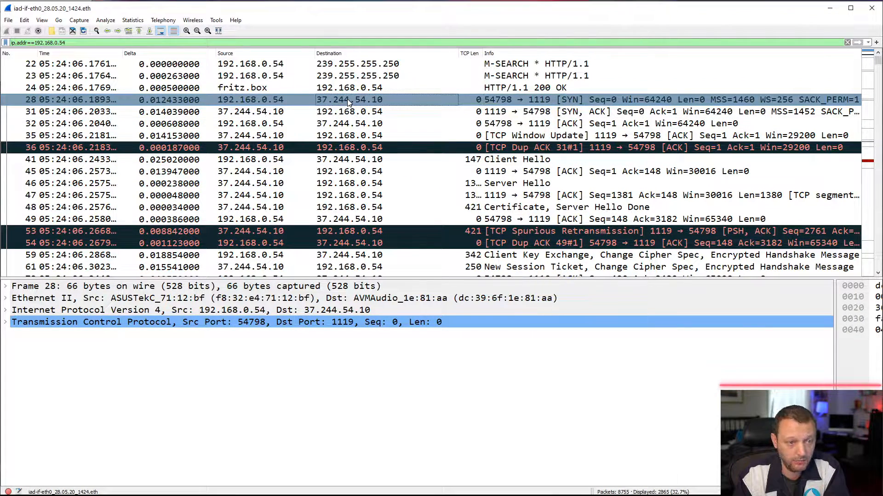
click(7, 312)
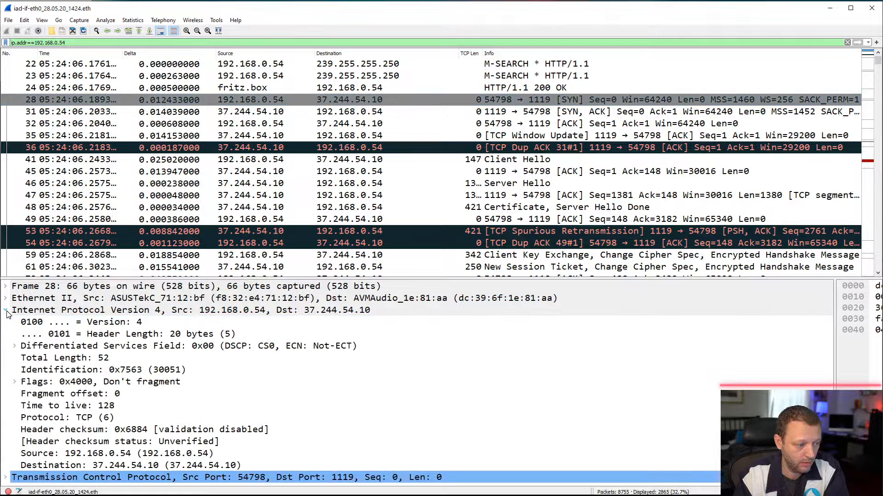
right_click(124, 468)
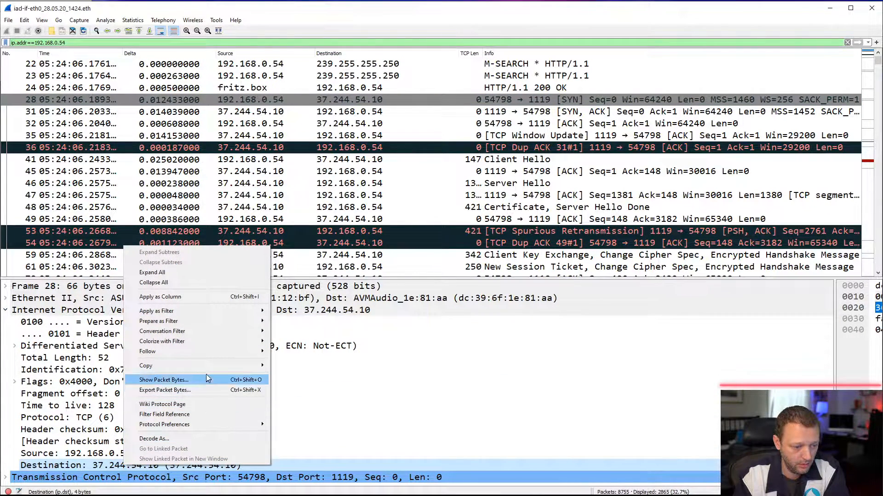
mouse_move(211, 366)
click(297, 410)
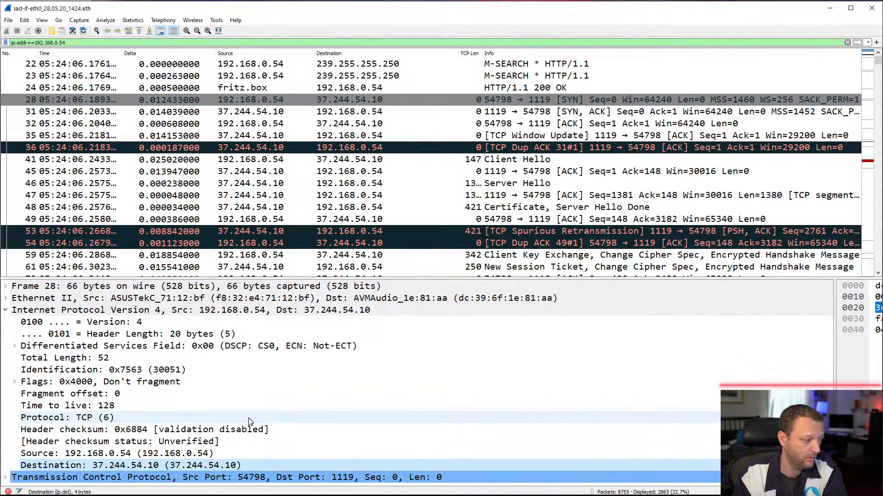
- Switch to the browser, search the web for "ip lookup" and open the UltraTools WHOIS IP Lookup Tool
key(alt+Tab)
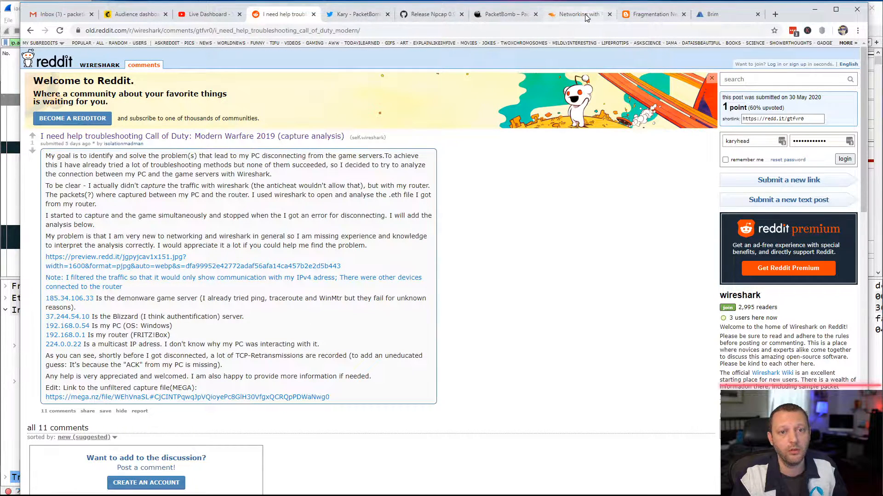
click(729, 18)
click(533, 28)
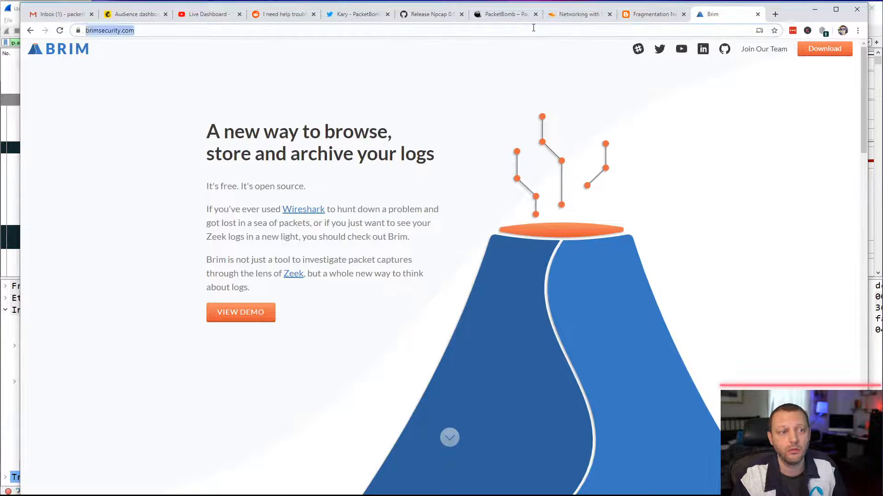
text(ip lookup)
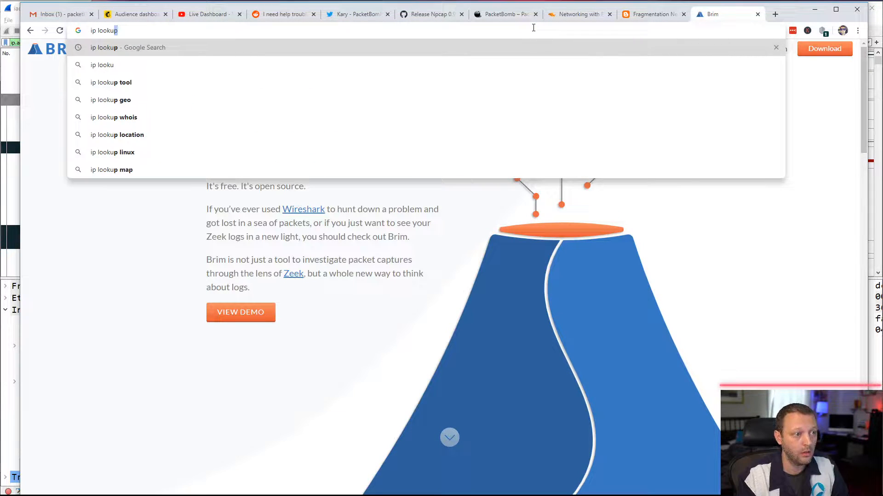
key(Return)
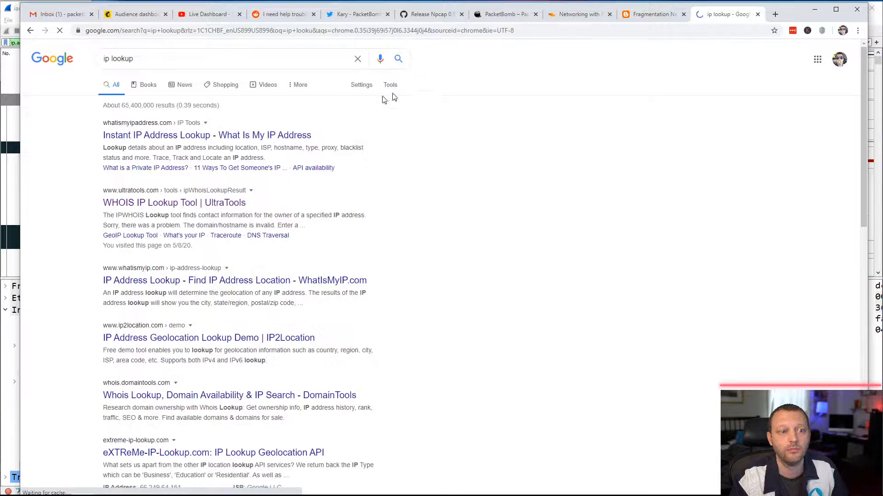
click(184, 202)
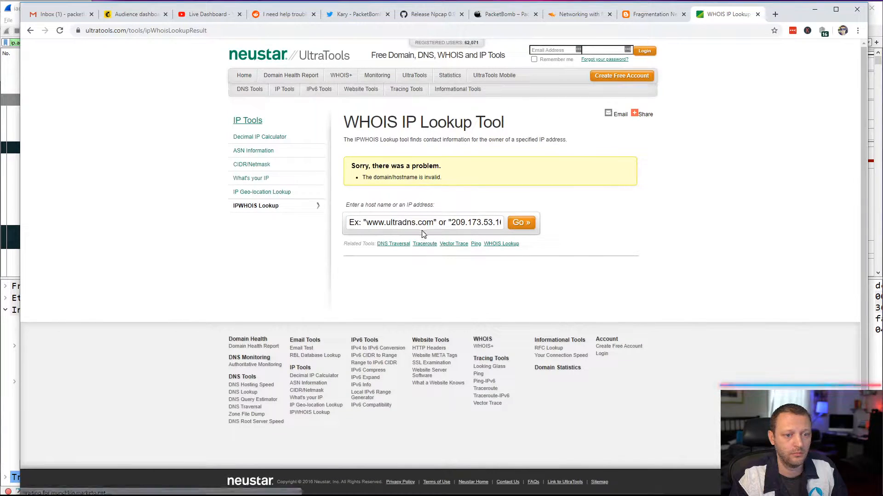
- Look up the WHOIS ownership record for the copied address 37.244.54.10
click(422, 223)
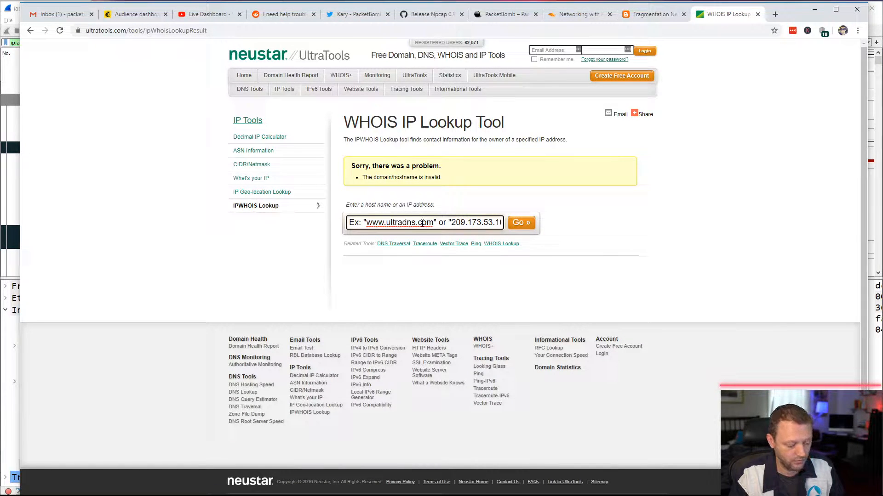
text(37.244.54.10)
key(ctrl+a)
text(37.244.54.10)
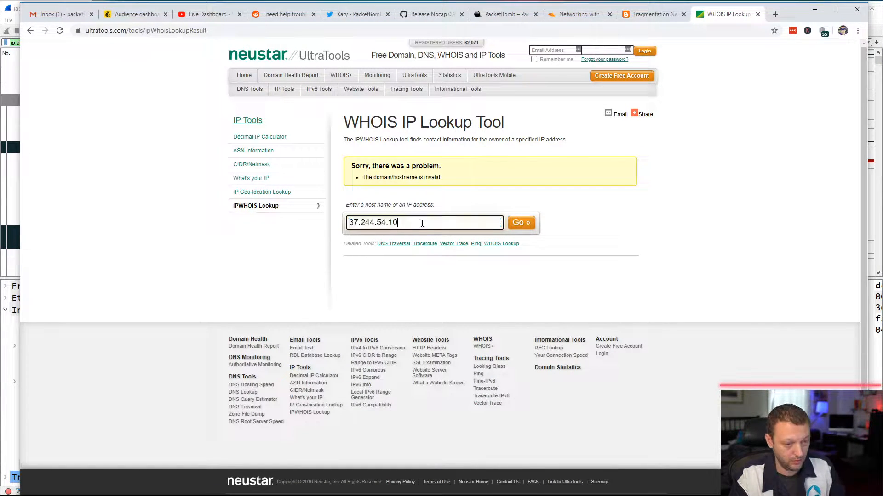
click(519, 223)
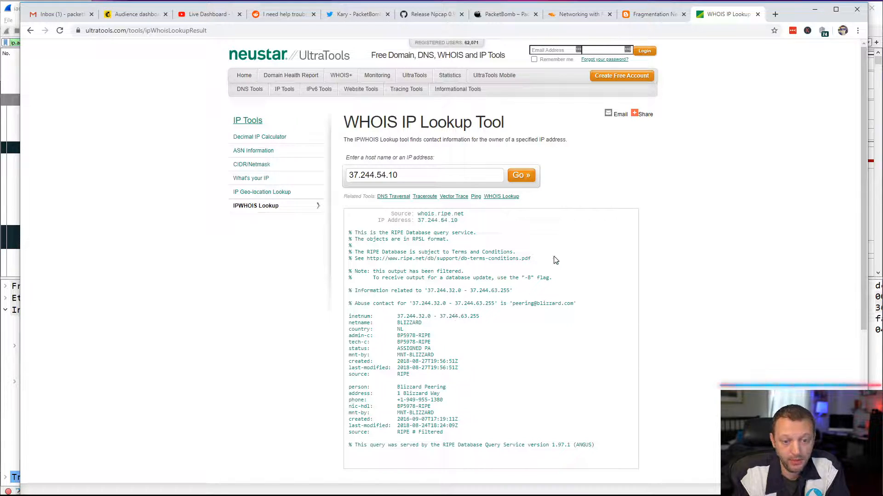
- Check the server addresses listed in the Reddit post, then return to Wireshark and select the destination of frame 28
click(211, 22)
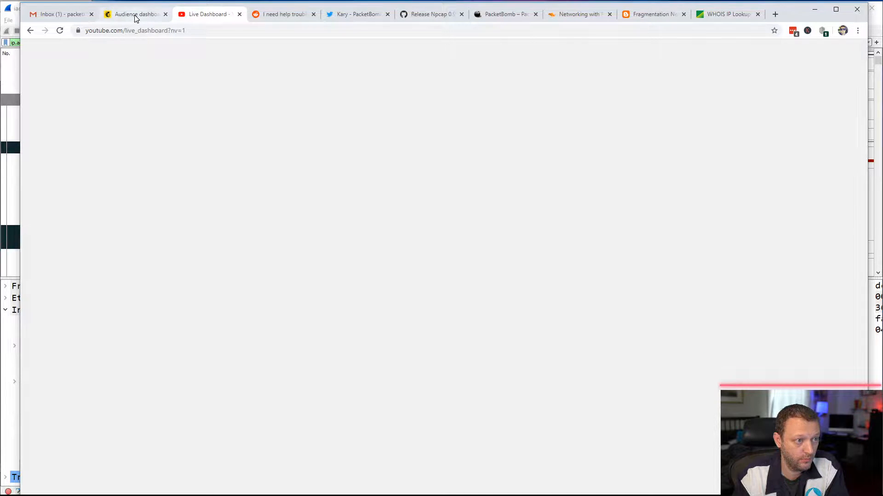
click(281, 15)
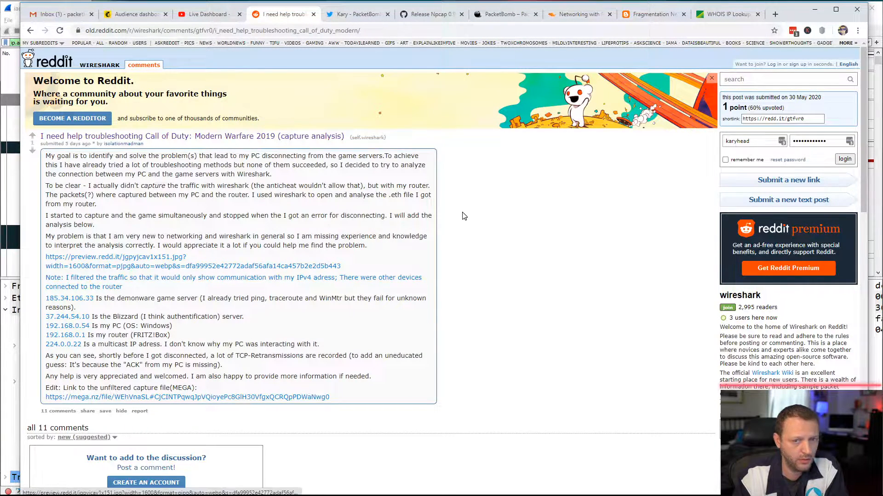
click(815, 10)
click(359, 101)
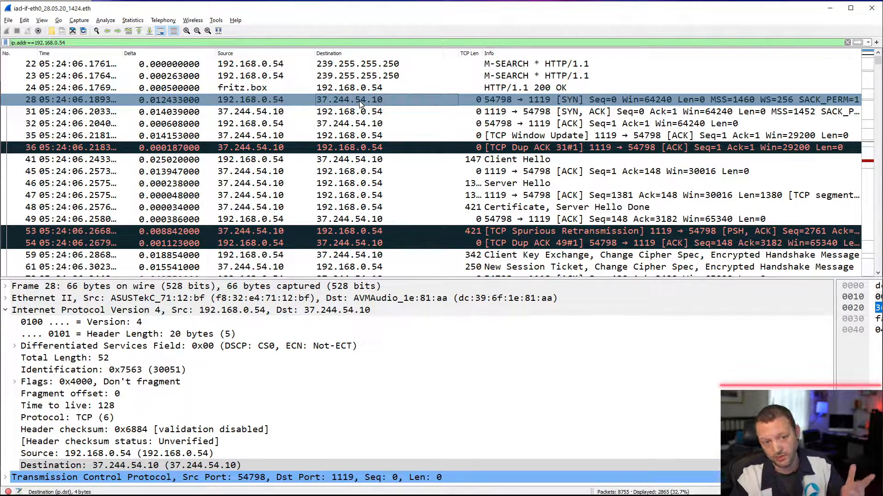
- Examine the packets after the first Blizzard handshake, including the PC's connections to fritz.box and events.gfe.nvidia.com
click(877, 273)
click(878, 274)
click(878, 273)
click(877, 273)
click(878, 273)
click(878, 273)
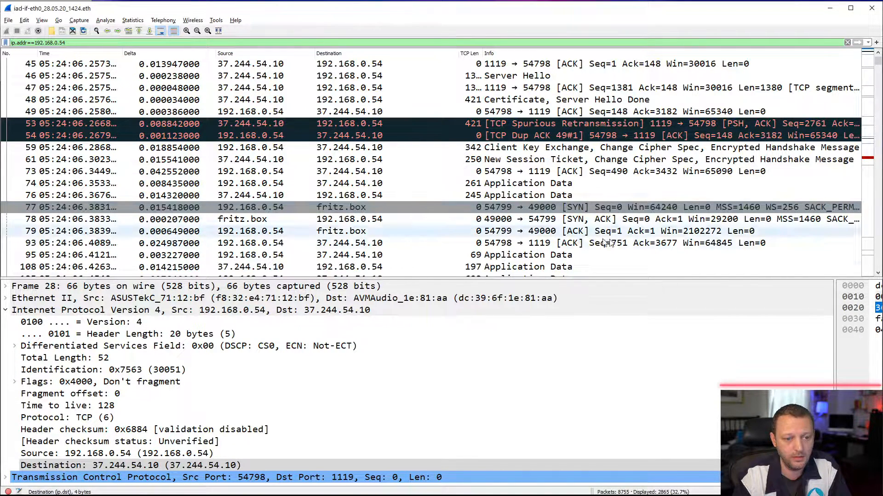
click(878, 274)
click(878, 273)
scroll(878, 275, down, 5)
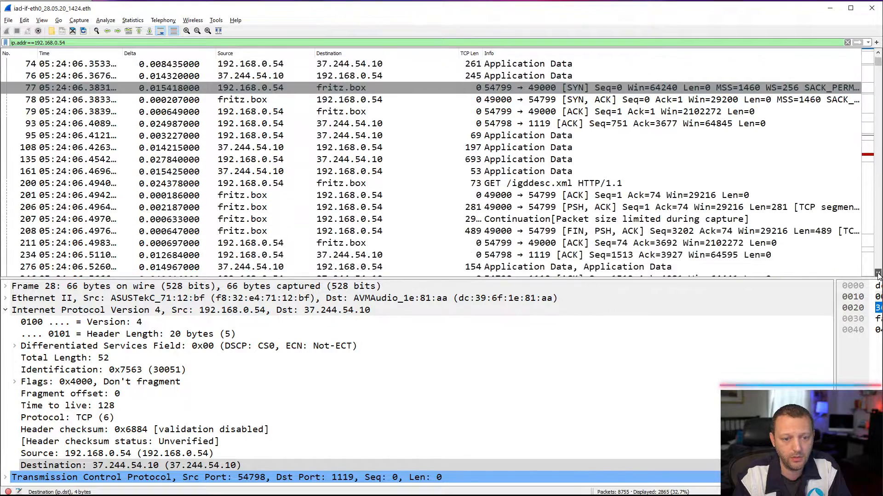
scroll(878, 274, down, 5)
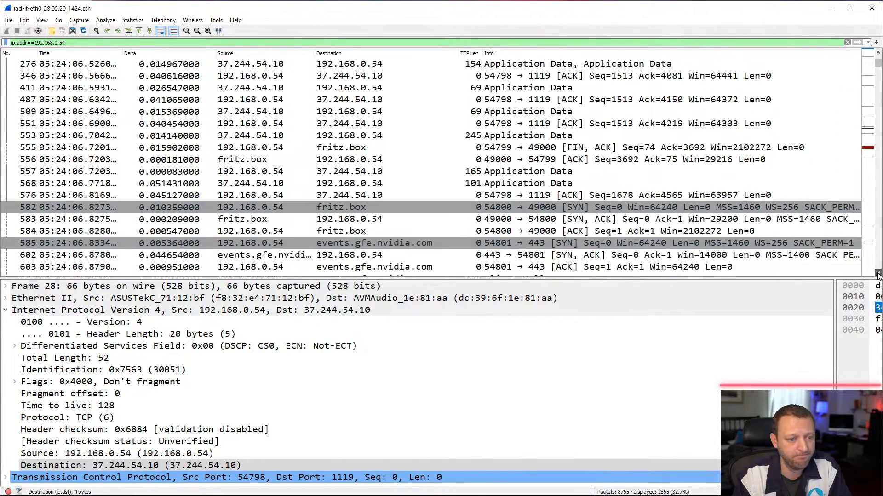
scroll(878, 274, down, 1)
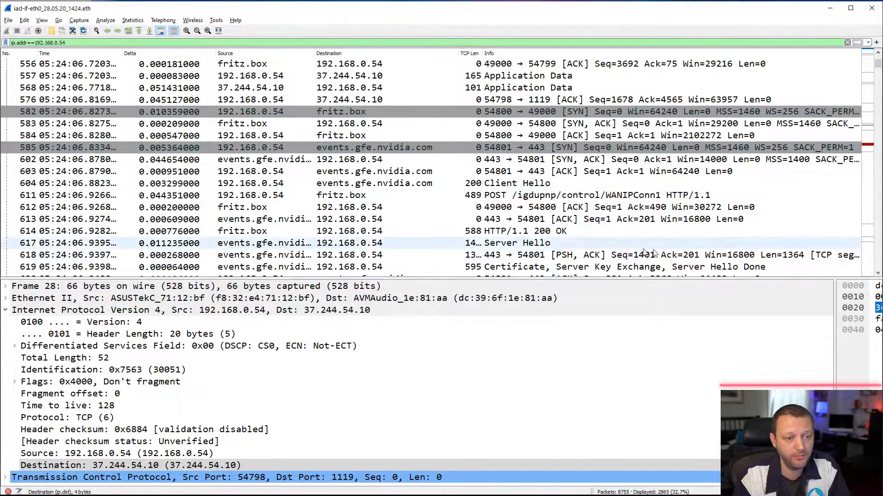
click(878, 275)
scroll(878, 275, down, 8)
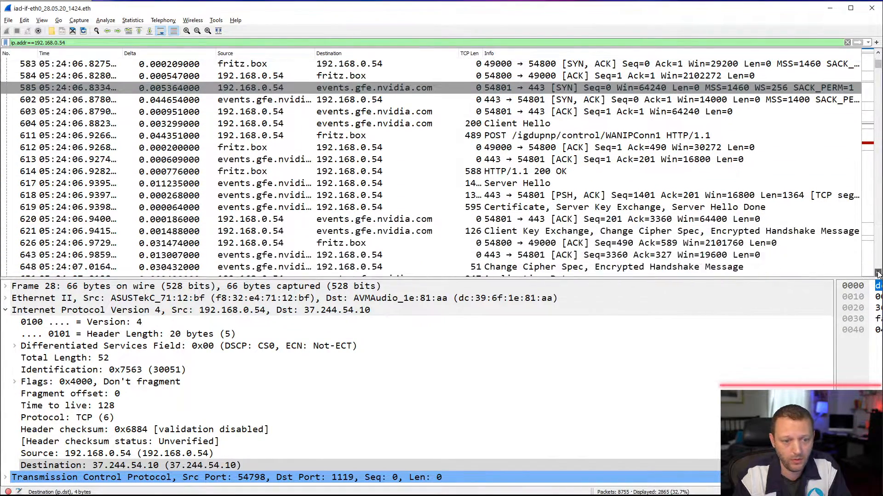
scroll(878, 275, down, 5)
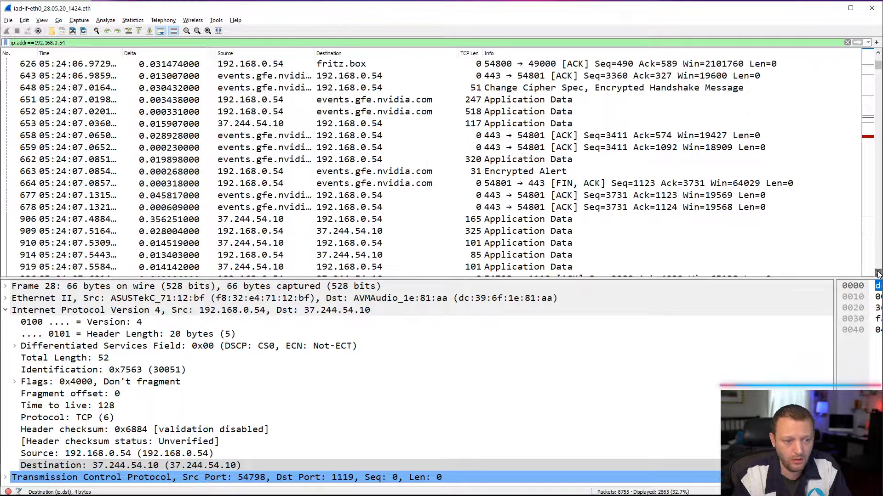
scroll(878, 274, down, 1)
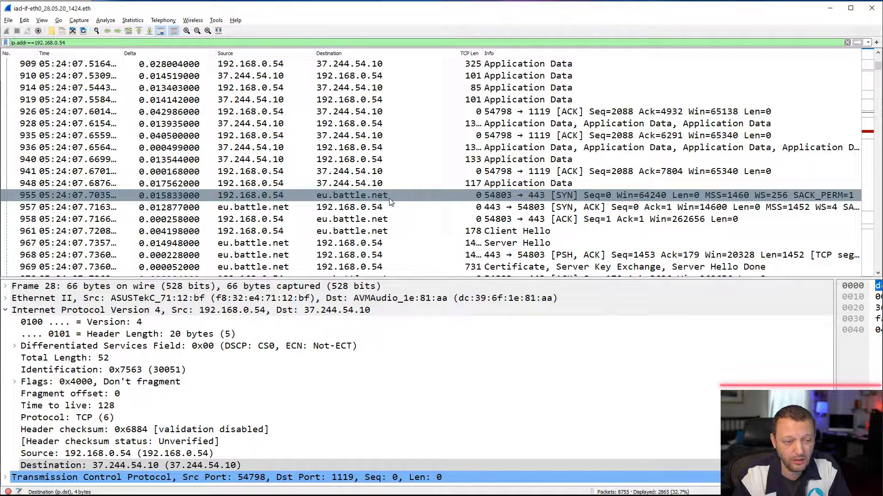
- Examine the eu.battle.net connection from port 54803 to 443, from its SYN through the TLS handshake and application data
click(878, 275)
click(878, 274)
click(878, 274)
click(878, 275)
click(878, 274)
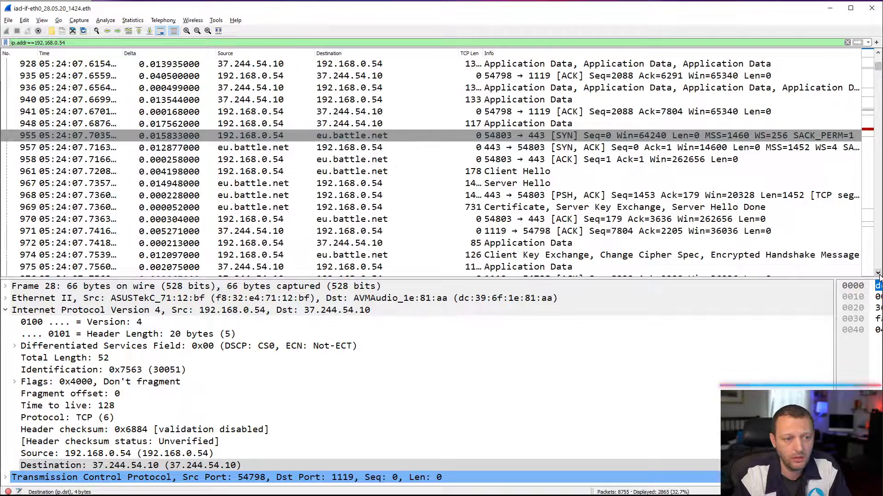
double_click(878, 274)
double_click(878, 275)
double_click(878, 274)
double_click(878, 275)
double_click(878, 274)
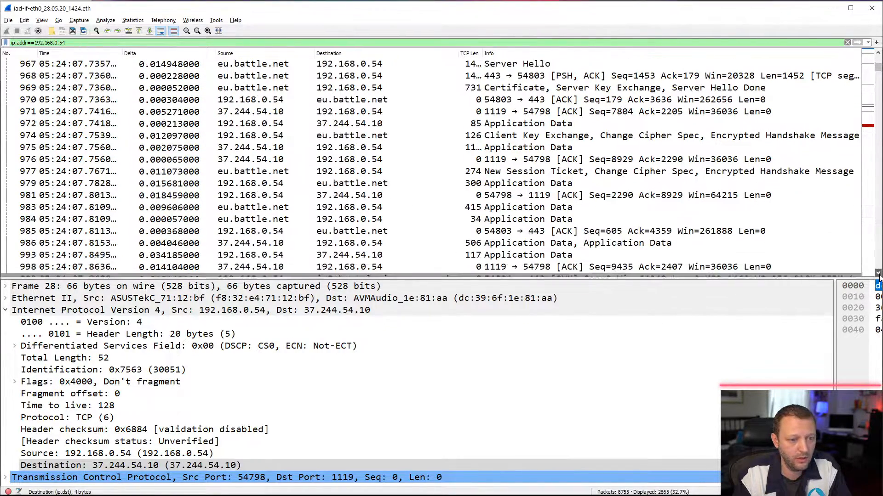
click(878, 274)
click(877, 54)
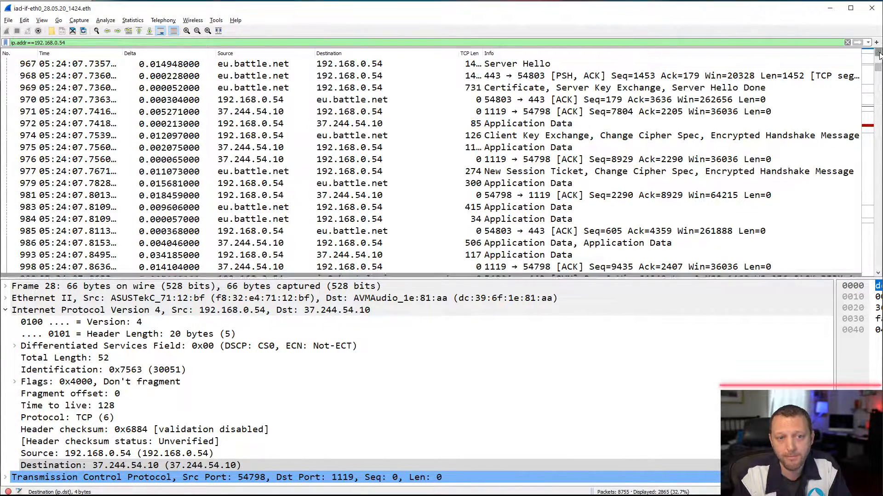
click(877, 54)
click(876, 54)
click(877, 53)
click(876, 54)
click(876, 54)
click(877, 54)
click(876, 53)
click(876, 54)
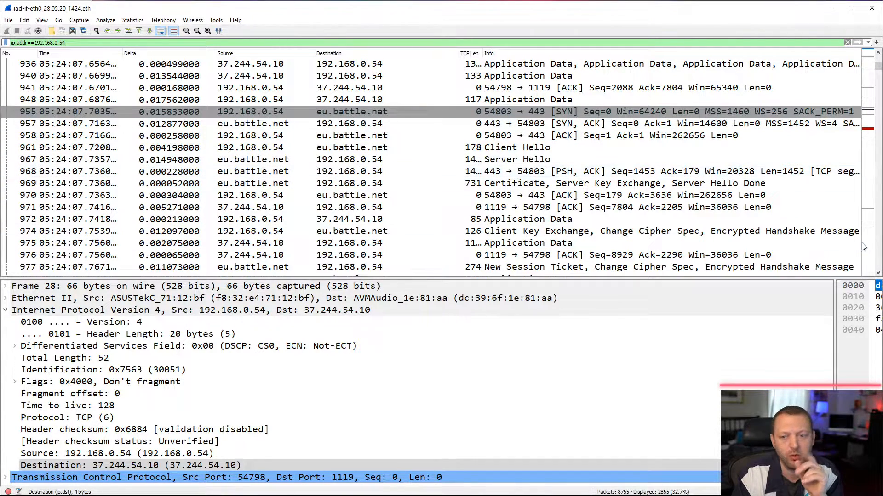
- Examine the connections opened after eu.battle.net, including the SYN packets to iw8-bnet-loginqueue and eu.api.blizzard.com
click(878, 273)
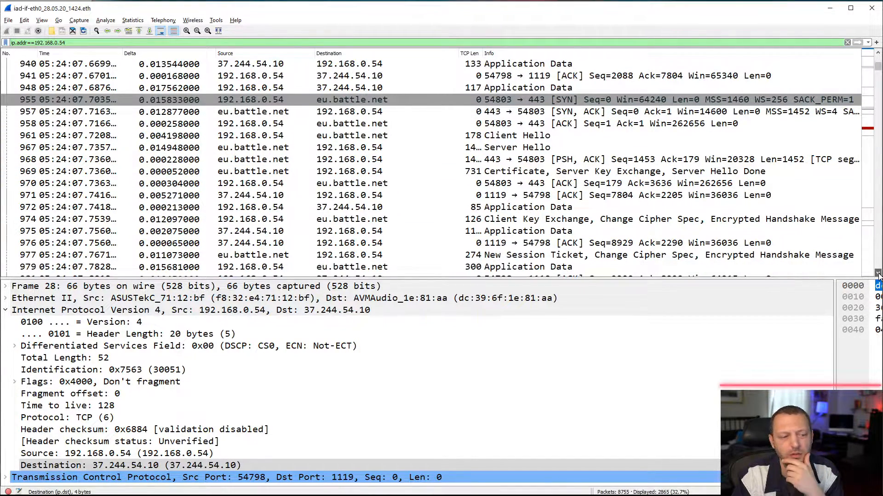
click(878, 274)
click(878, 273)
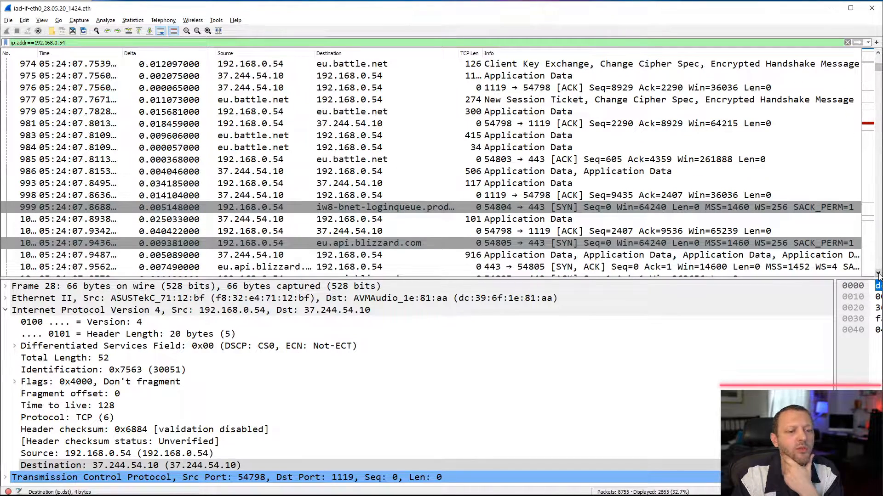
click(878, 273)
click(878, 273)
click(878, 273)
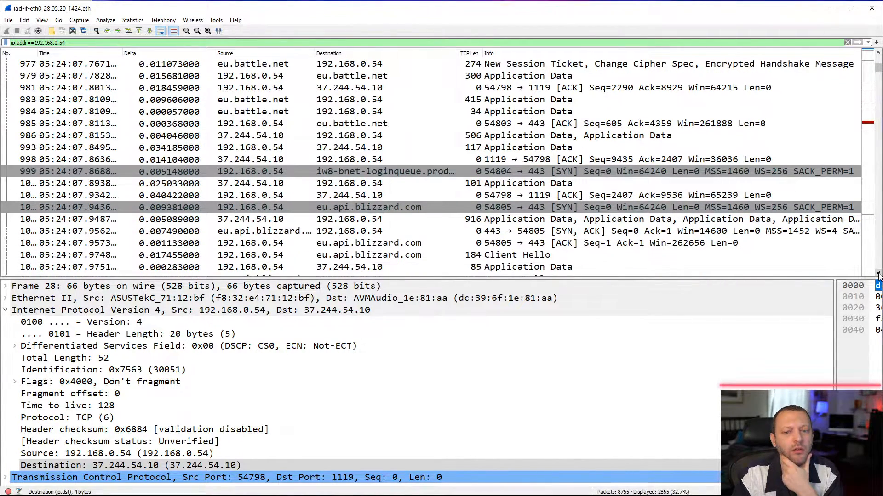
click(878, 274)
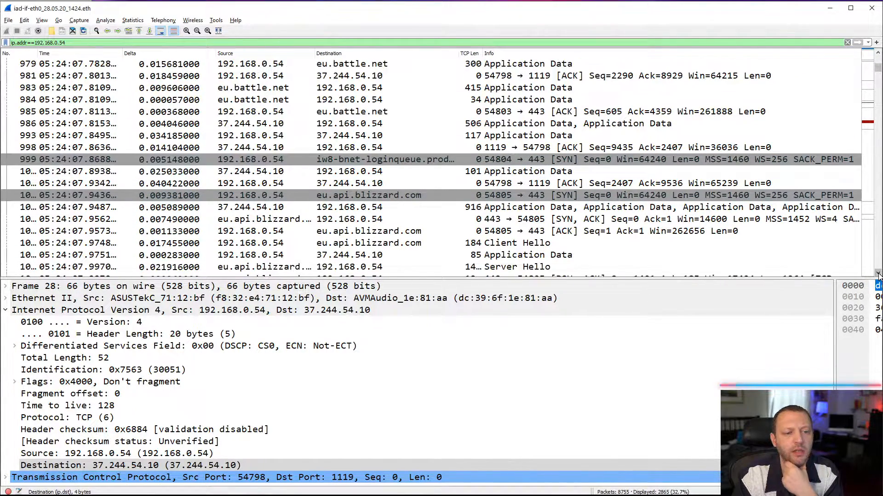
click(878, 274)
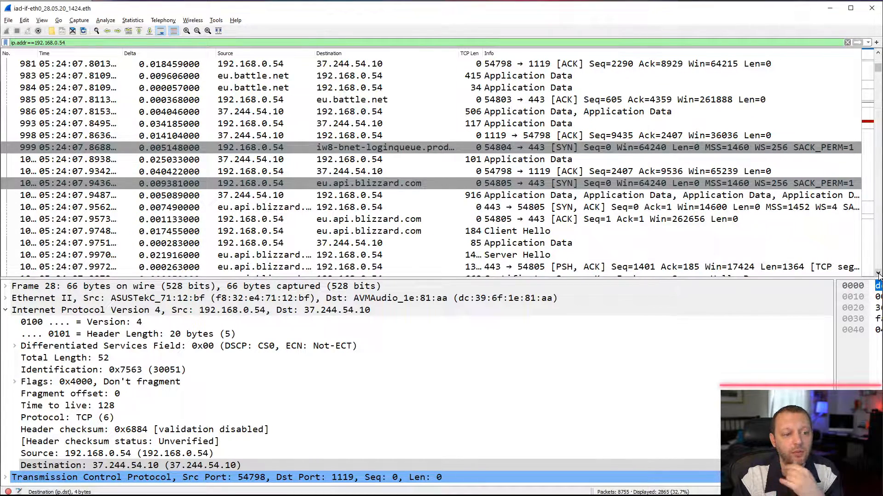
click(878, 273)
click(878, 273)
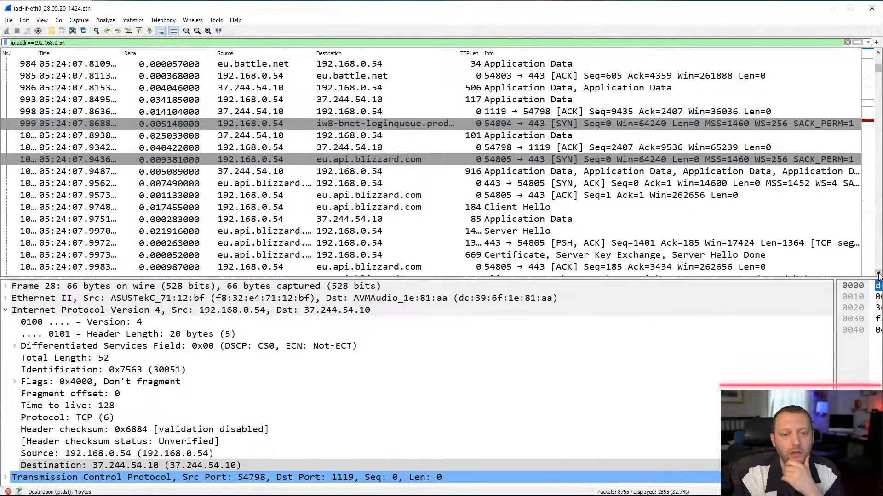
- Examine the eu.api.blizzard.com connection from port 54805, from its SYN through the TLS handshake and first application data
click(878, 273)
click(878, 273)
click(878, 274)
click(878, 274)
click(878, 273)
click(878, 273)
click(878, 273)
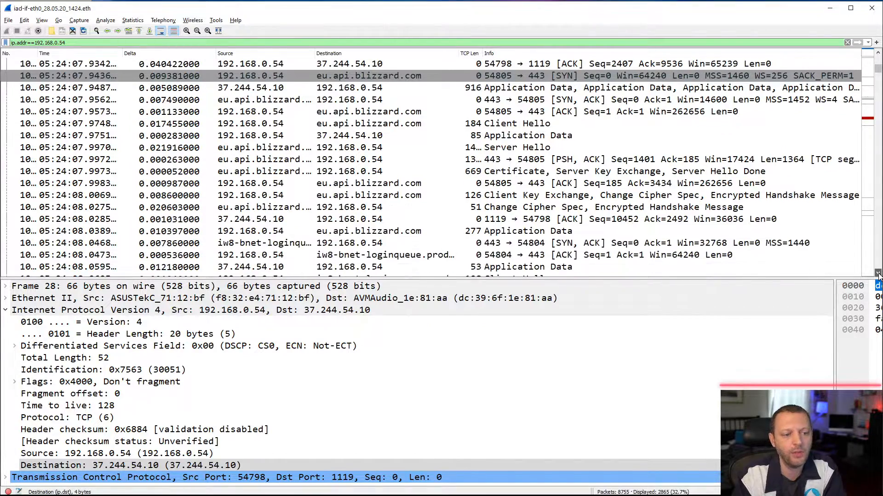
click(878, 273)
- Examine the iw8-bnet-loginqueue connection on port 54804 through its TLS handshake and application data, up to the SYN from port 54806
click(878, 274)
click(878, 274)
click(878, 274)
click(878, 273)
click(878, 274)
click(878, 274)
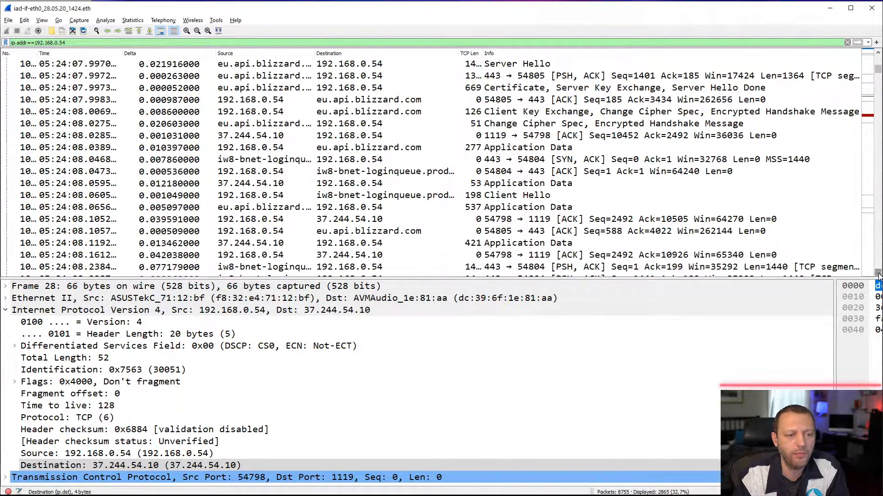
click(878, 274)
click(878, 274)
click(878, 273)
click(878, 274)
click(878, 273)
click(878, 273)
click(878, 274)
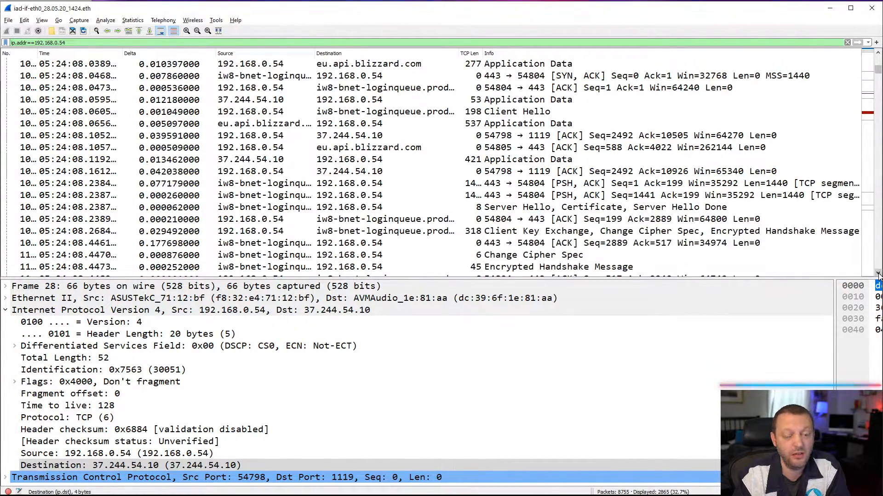
click(878, 273)
click(878, 273)
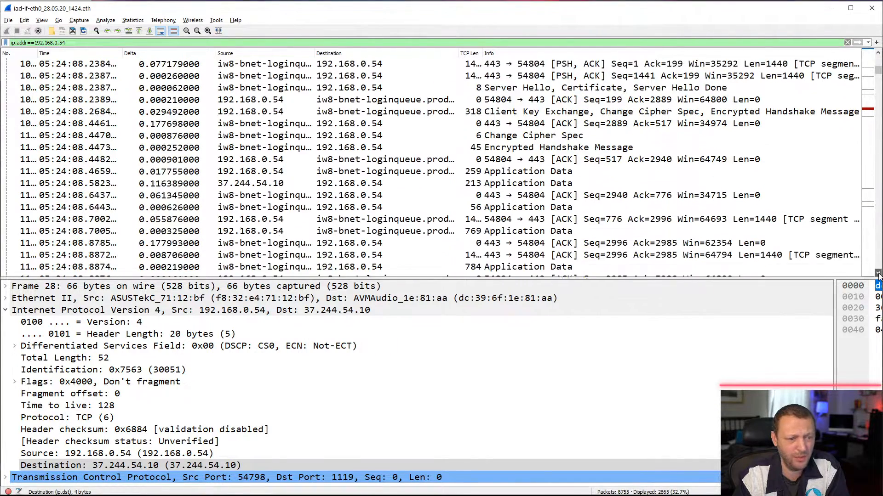
click(878, 274)
click(878, 274)
click(878, 273)
click(878, 274)
click(878, 273)
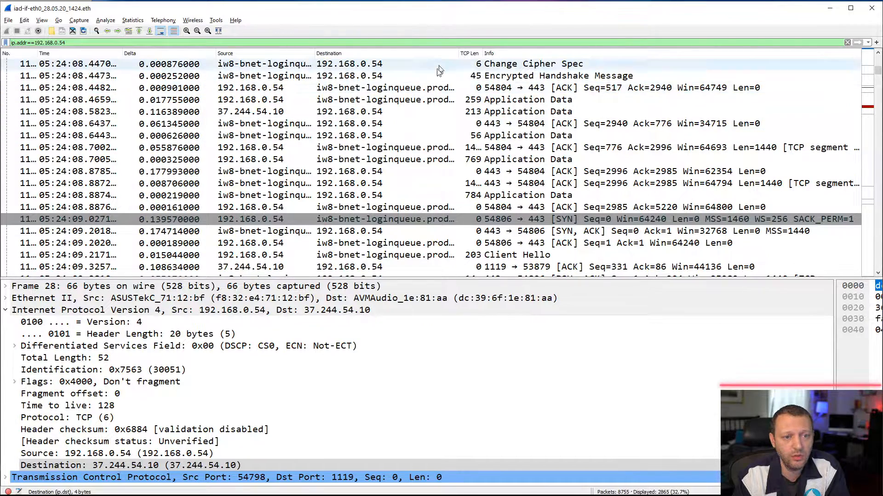
- Narrow the Destination column slightly and examine the connections to mw-lobby-1 on port 3074 and prod.uno.demonware.net on port 443
drag(459, 53, 440, 65)
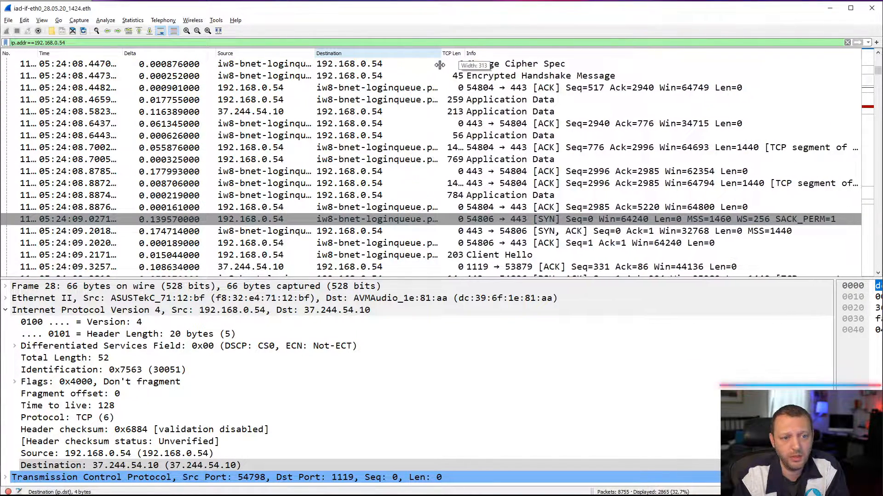
drag(878, 275, 878, 274)
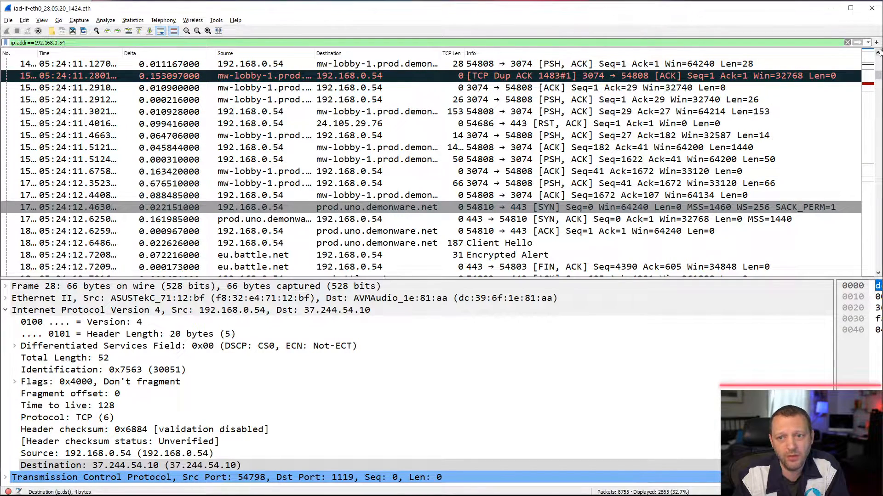
scroll(869, 168, up, 3)
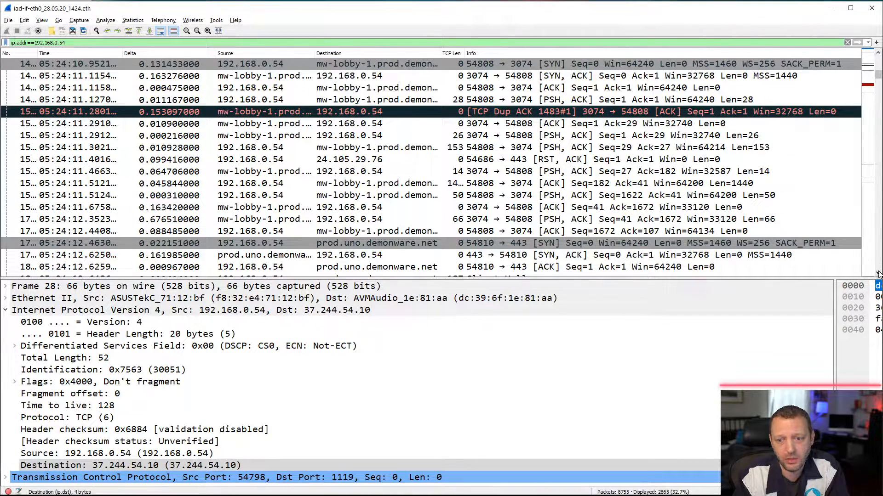
drag(878, 274, 878, 275)
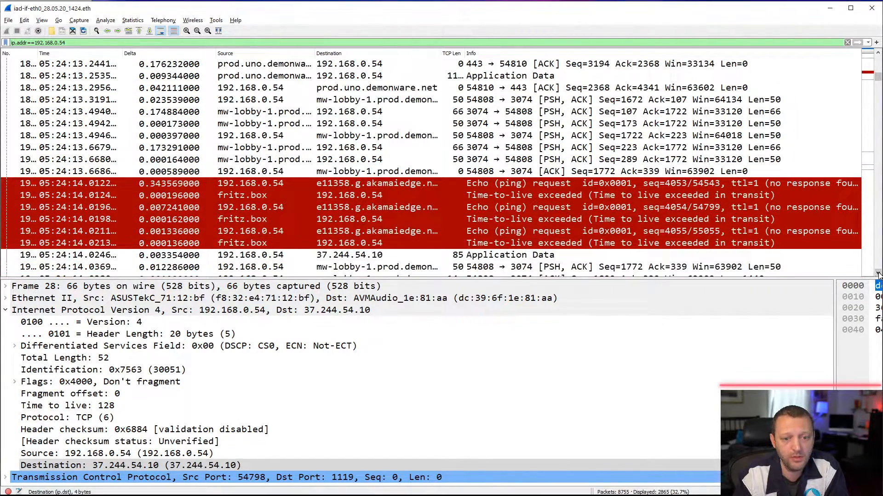
- Select the first ping request to e11358.g.akamaiedge.net and examine its time to live and the fritz.box replies around it
click(390, 185)
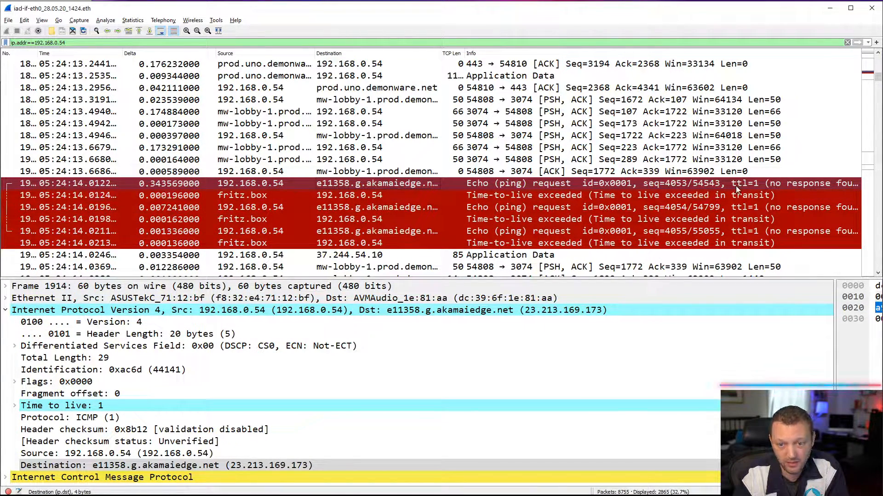
click(878, 273)
click(878, 273)
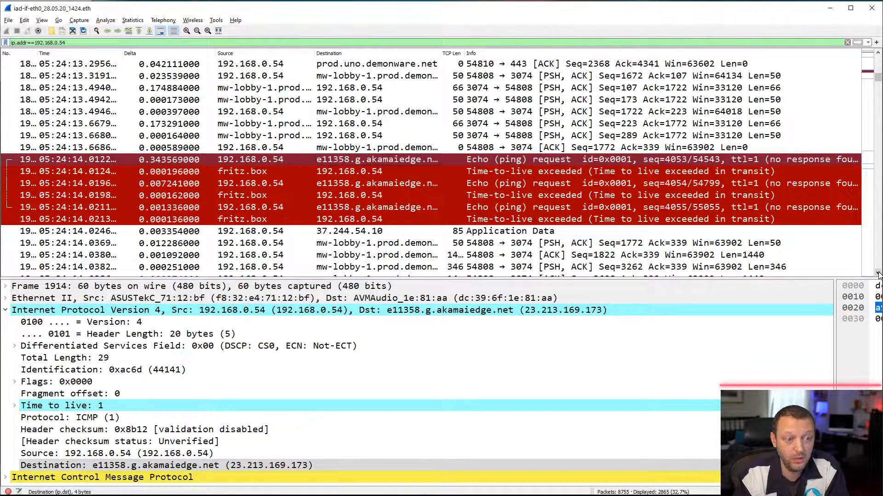
click(878, 274)
click(878, 274)
click(878, 274)
click(878, 273)
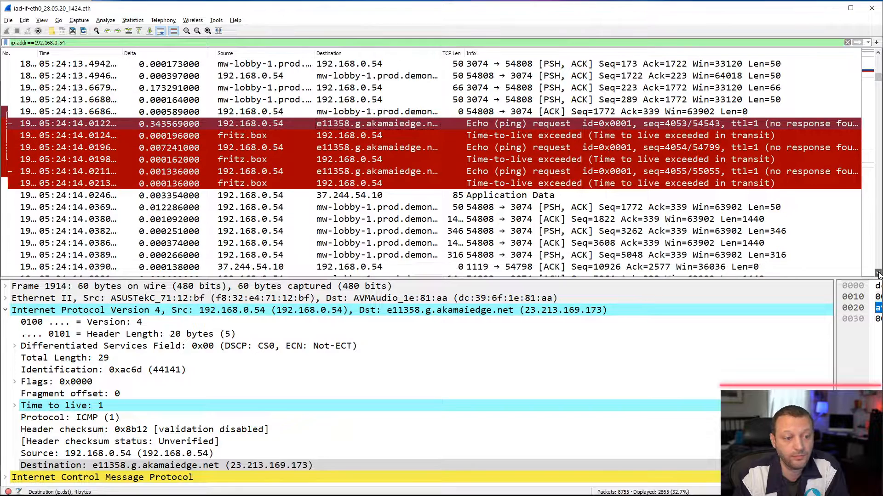
click(878, 273)
click(878, 274)
click(878, 274)
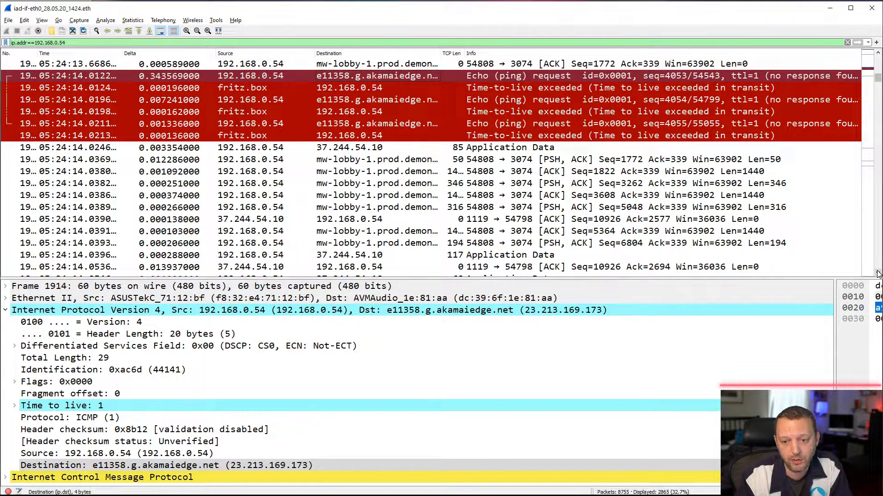
- Compare the akamaiedge pings with the mw-lobby-1 traffic that follows, up to the prod-sourcepurple SYN from port 54811
click(878, 274)
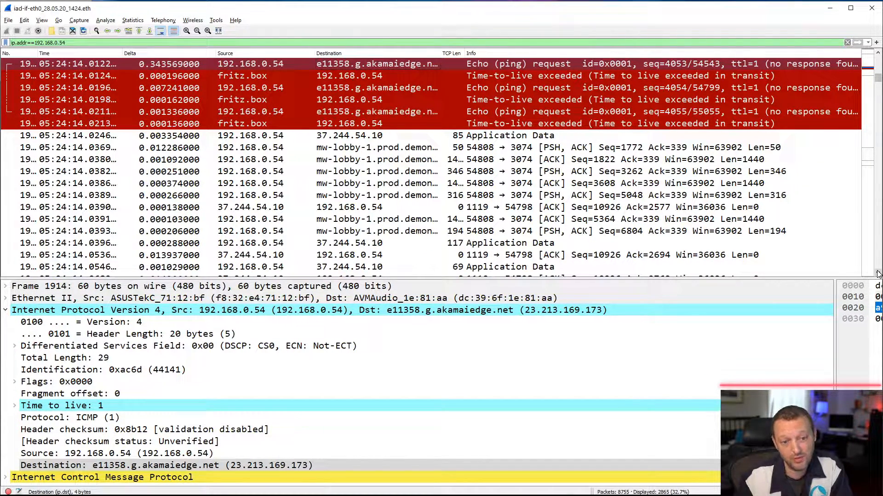
click(878, 274)
click(878, 274)
click(878, 274)
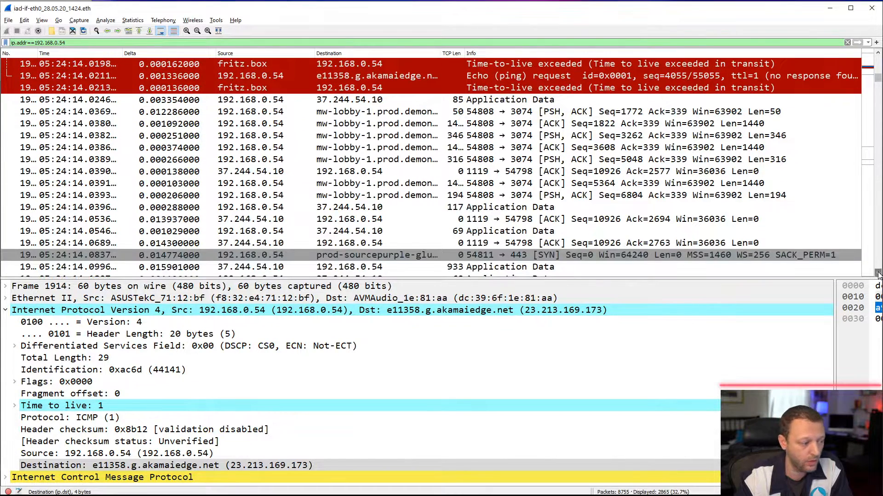
click(878, 274)
click(878, 274)
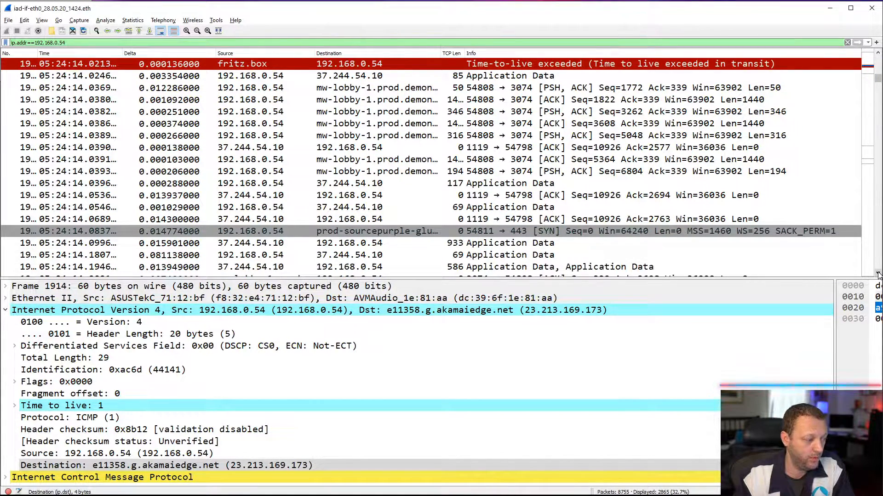
click(878, 55)
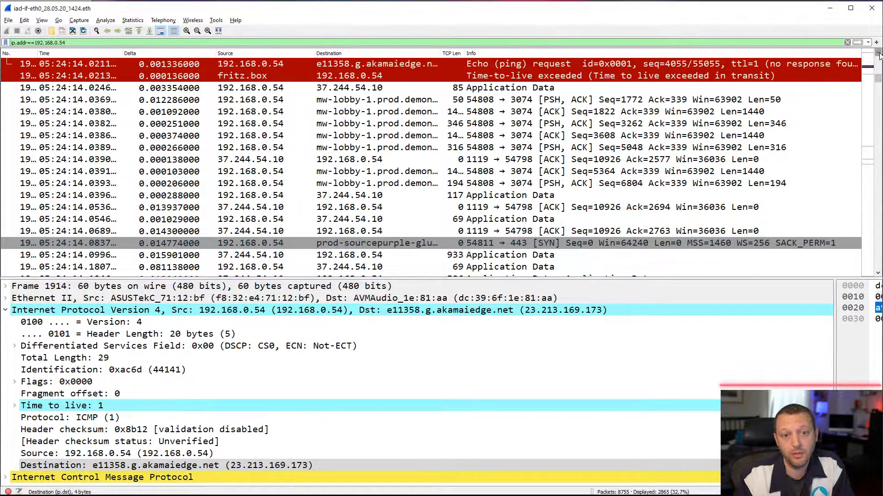
click(879, 55)
click(879, 55)
click(879, 54)
click(879, 54)
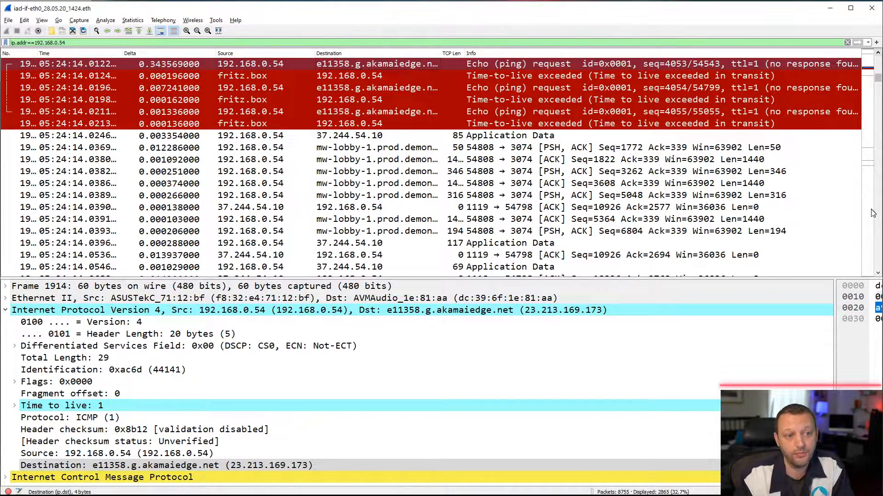
- Examine the prod-sourcepurple connection from port 54811 through its TCP handshake, Client Hello and Server Hello
click(879, 274)
click(879, 275)
click(879, 275)
click(879, 274)
click(879, 275)
click(879, 275)
click(878, 275)
click(879, 274)
click(878, 274)
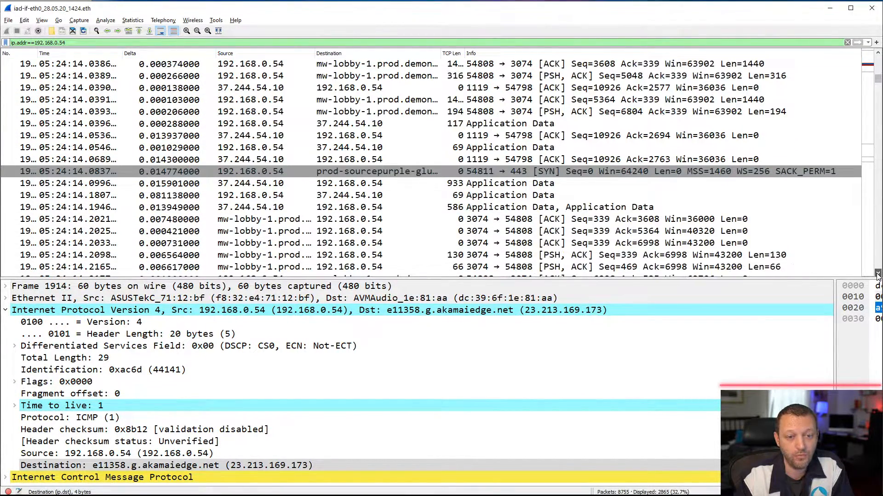
click(878, 275)
click(878, 274)
click(878, 275)
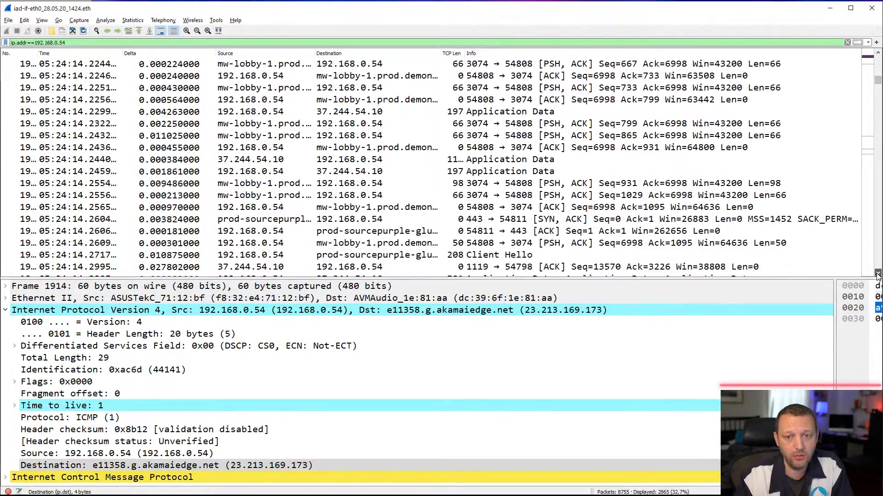
click(879, 259)
click(880, 258)
click(879, 259)
- Examine the following mw-lobby-1 data transfers, the CloudFront connection from port 54816 and the stun.eu.demonware.net exchange on port 3074
click(880, 259)
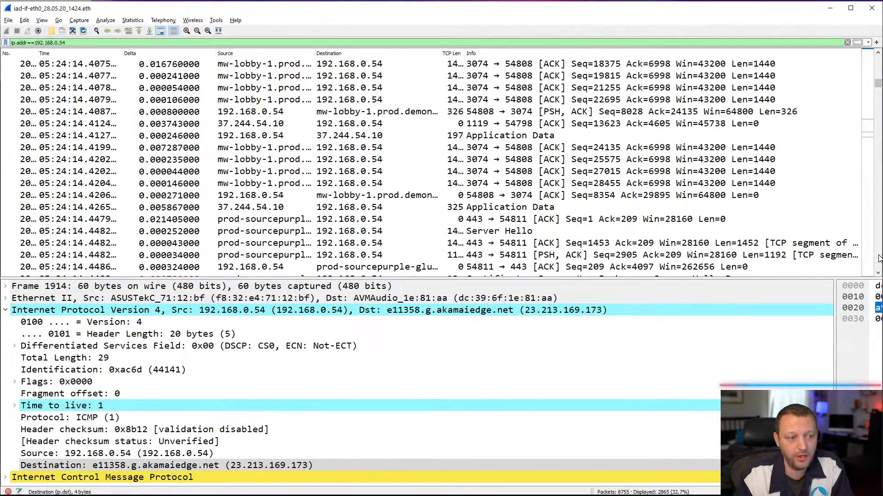
click(880, 259)
click(879, 259)
click(880, 258)
click(880, 258)
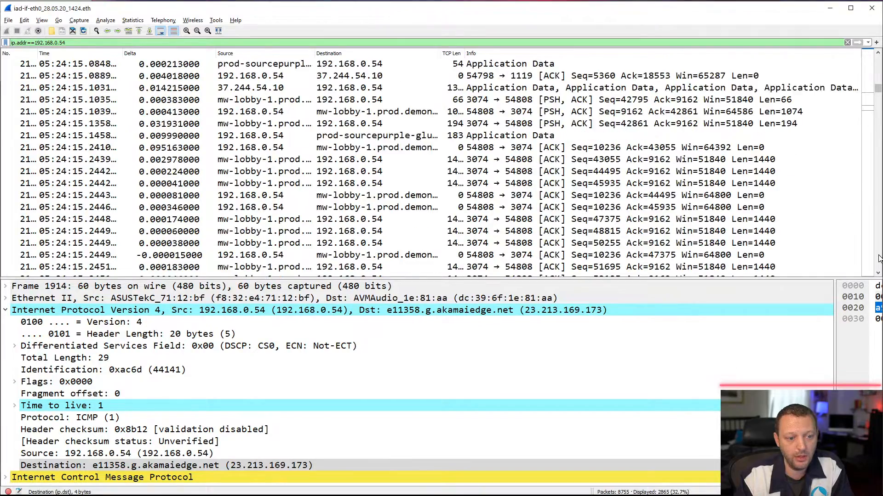
click(880, 259)
click(879, 259)
click(880, 259)
click(879, 259)
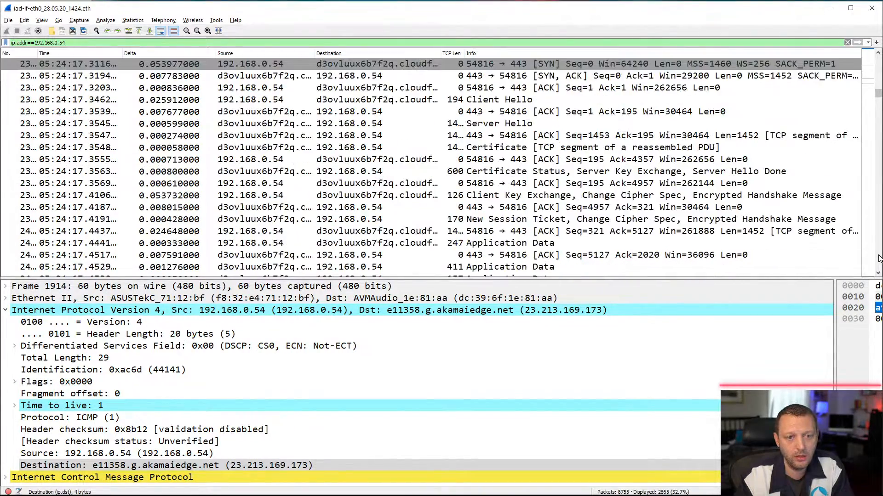
click(880, 258)
click(880, 259)
click(879, 259)
- Locate where the mw-lobby-1 transfer ends and the burst of 29-byte packets from port 3074 to many different servers begins
click(879, 259)
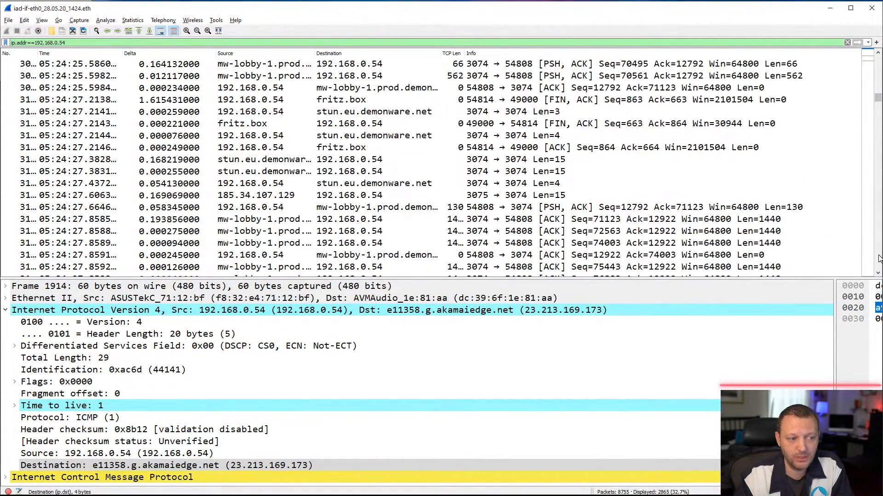
click(880, 259)
click(880, 259)
click(879, 259)
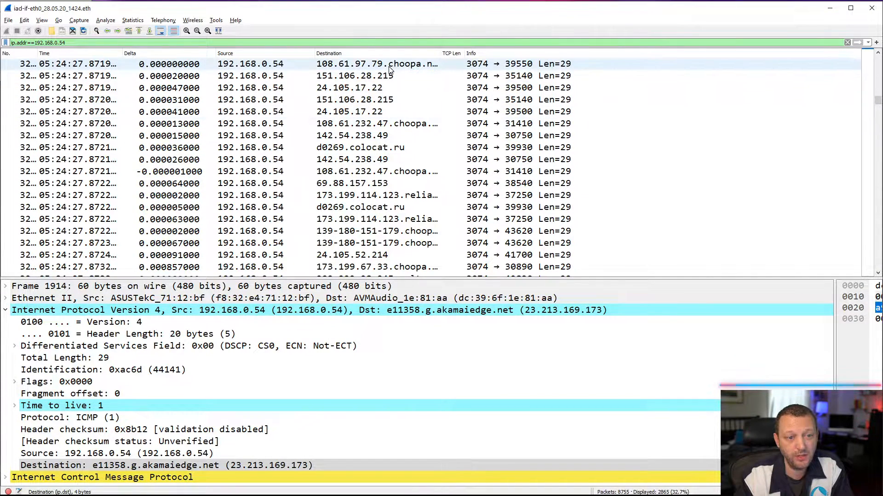
click(879, 54)
click(879, 54)
click(879, 54)
click(879, 54)
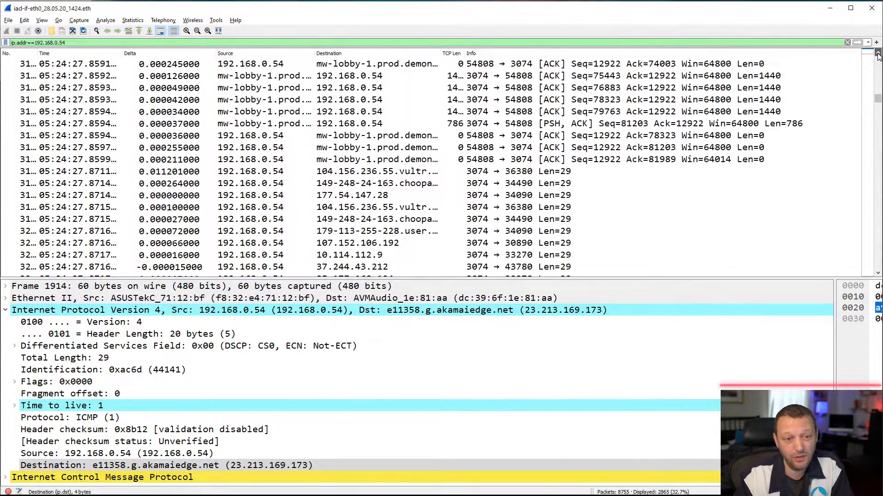
click(879, 54)
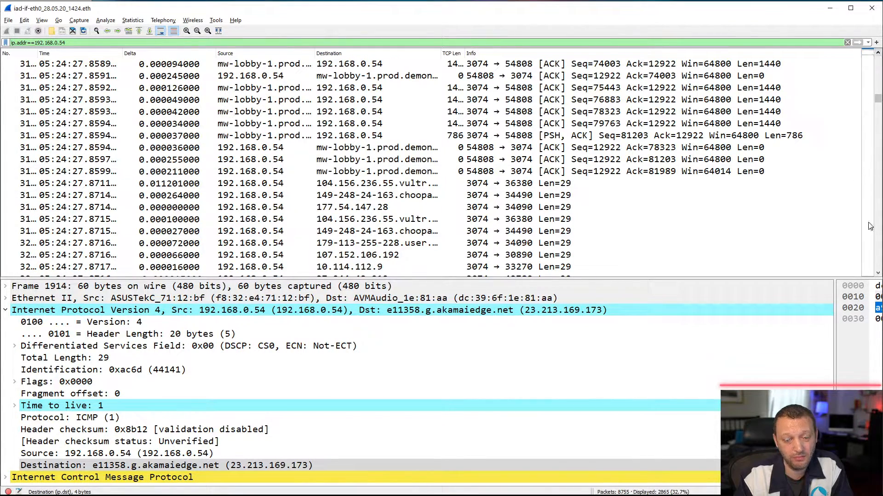
click(879, 275)
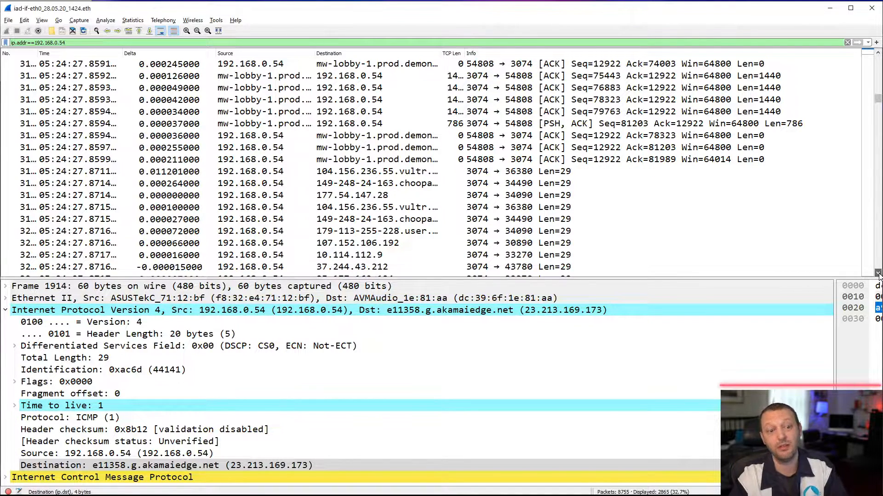
click(879, 274)
click(879, 274)
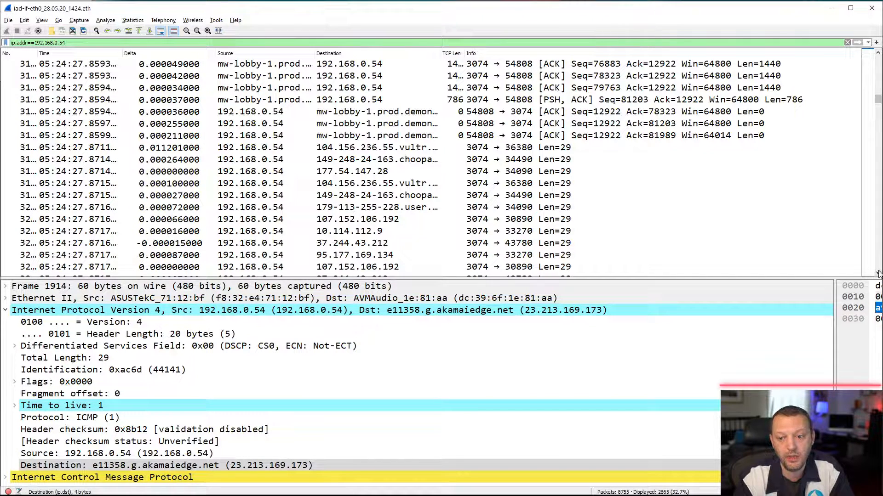
- Examine the outgoing port 3074 probes to the many servers and the 29-byte and 27-byte replies coming back
scroll(878, 275, down, 7)
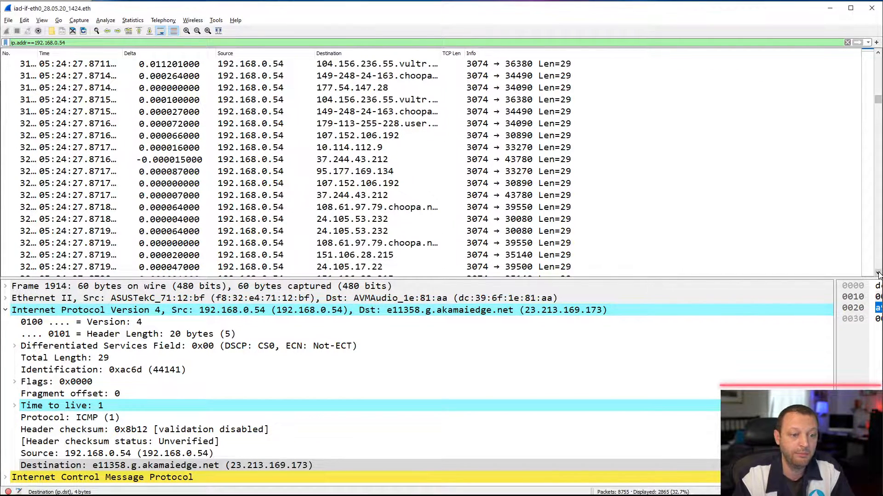
scroll(878, 265, down, 13)
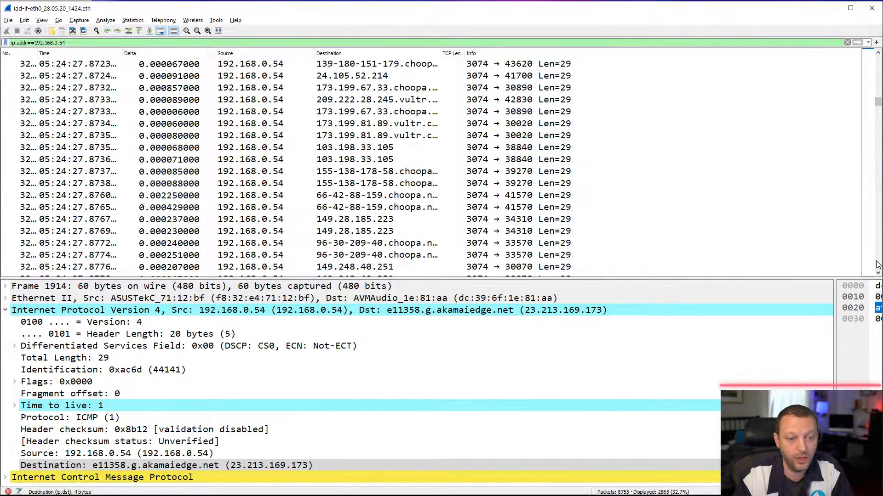
scroll(878, 265, down, 8)
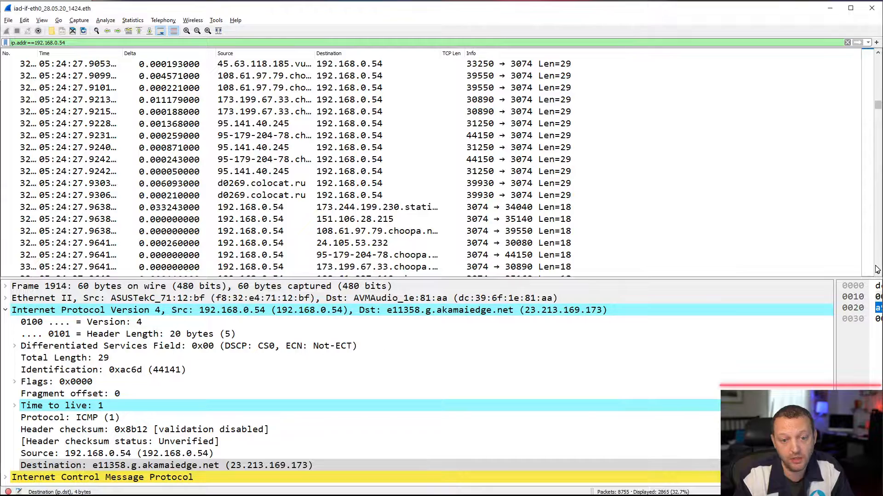
scroll(877, 270, down, 3)
scroll(877, 270, down, 13)
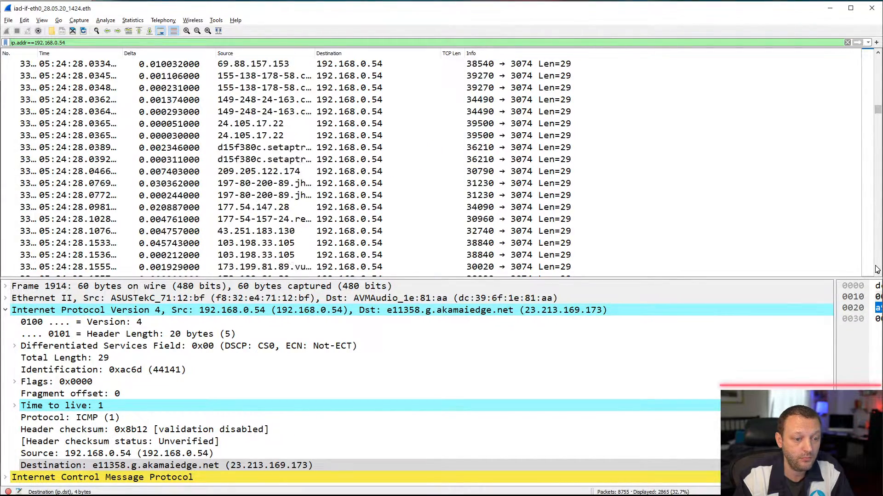
scroll(876, 270, down, 15)
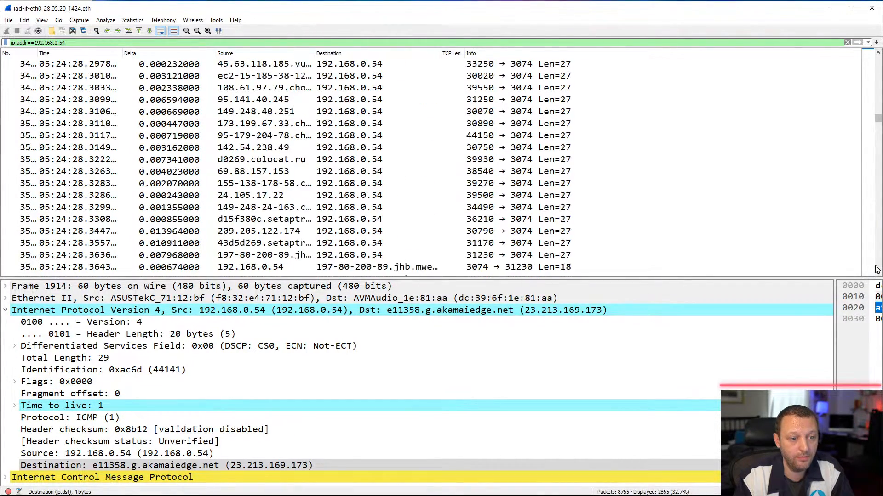
scroll(876, 270, down, 13)
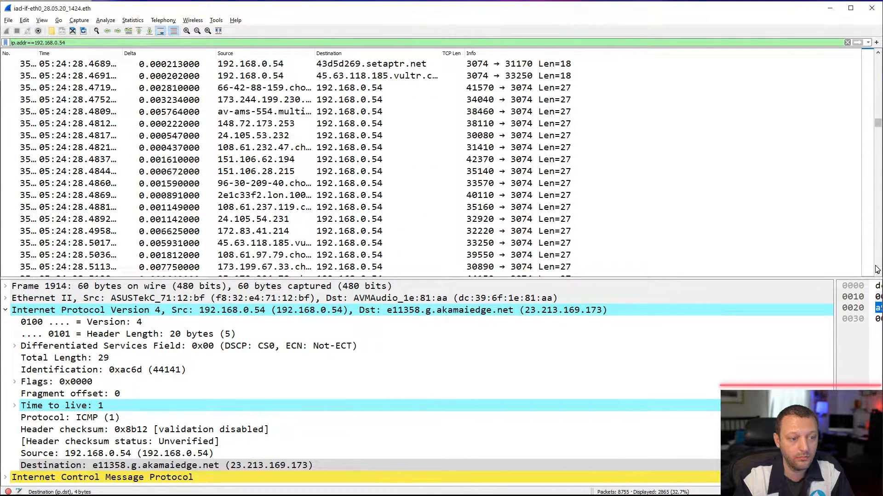
- Examine the repeated rounds of port 3074 server probes and replies through to the following CloudFront and mw-lobby-1 transfers
scroll(877, 270, down, 7)
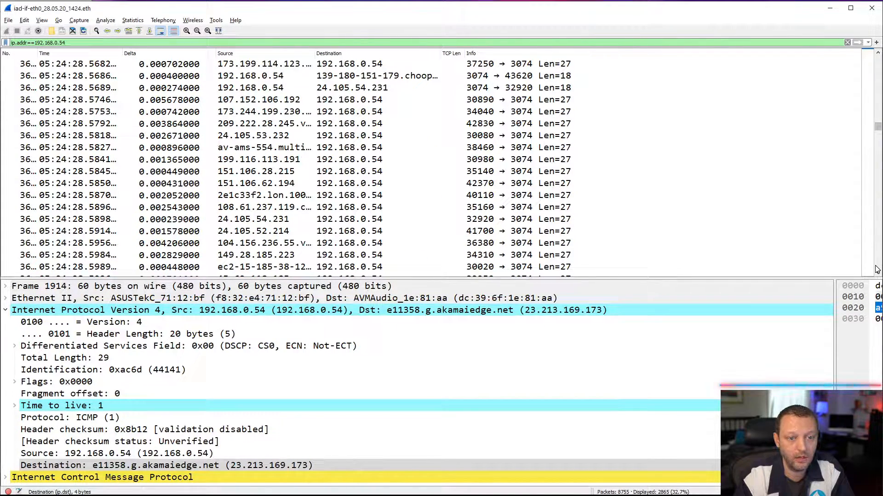
scroll(876, 270, down, 10)
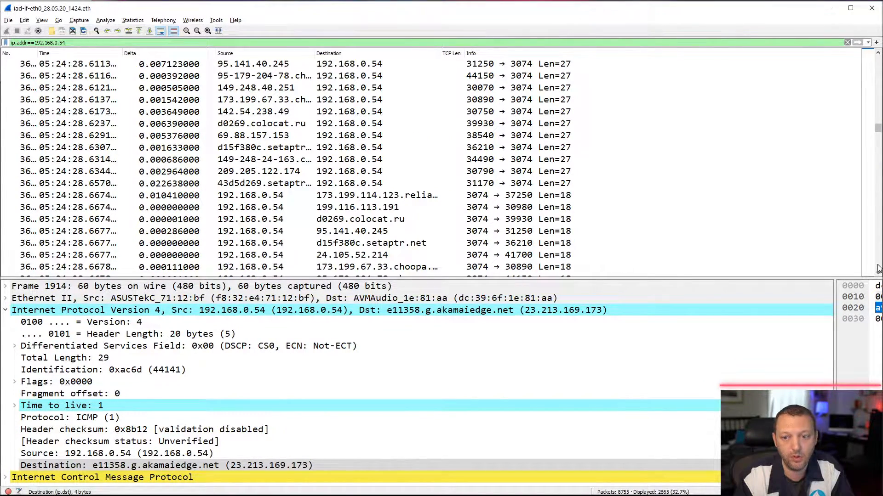
scroll(877, 269, down, 13)
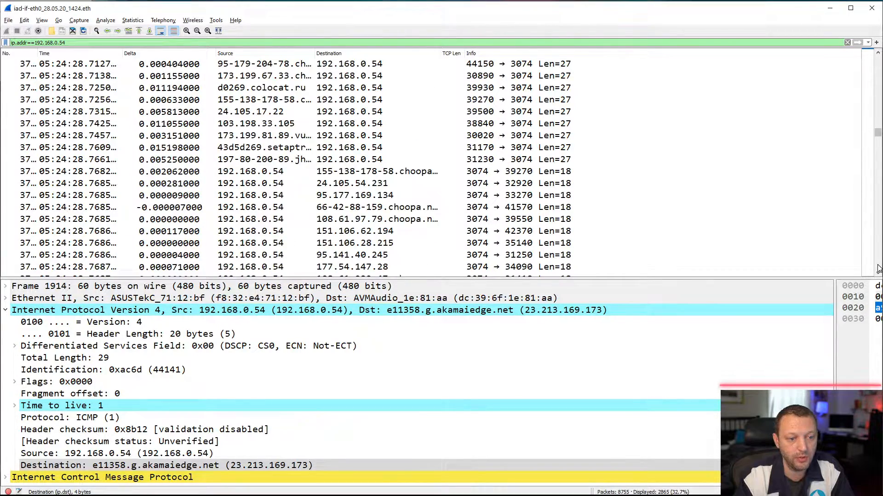
scroll(878, 269, down, 13)
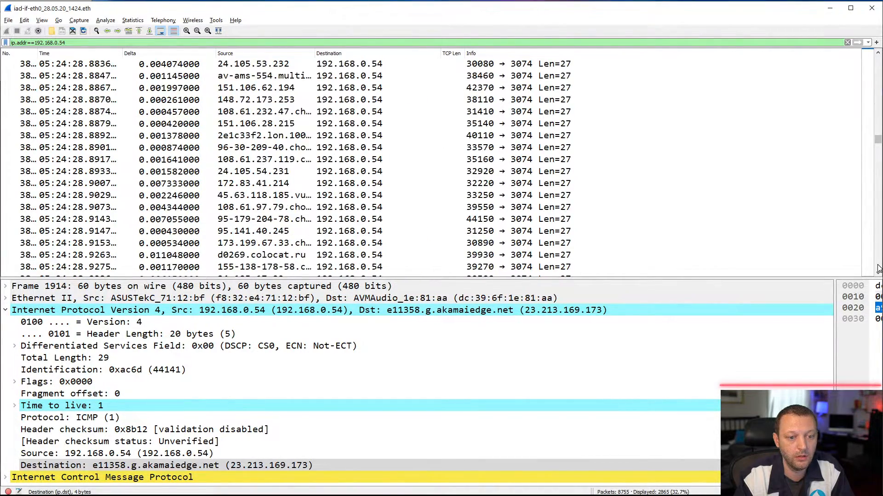
scroll(878, 269, down, 13)
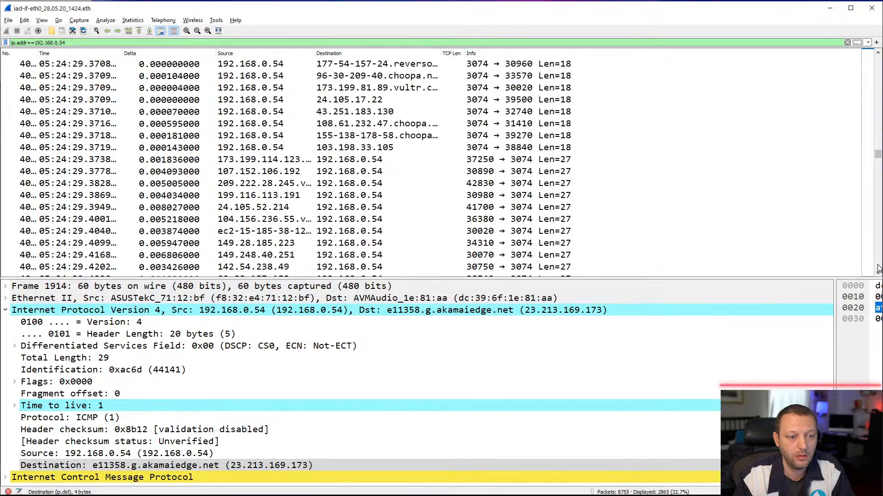
scroll(878, 269, down, 13)
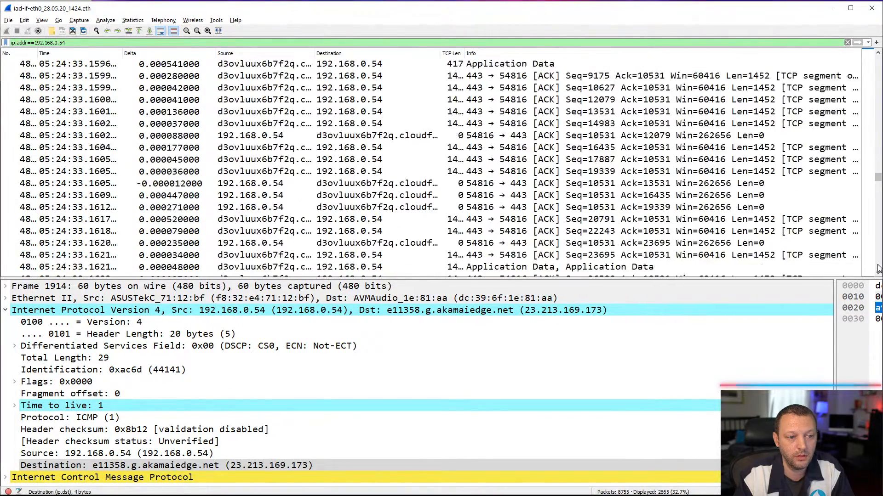
scroll(878, 269, down, 4)
scroll(878, 269, down, 13)
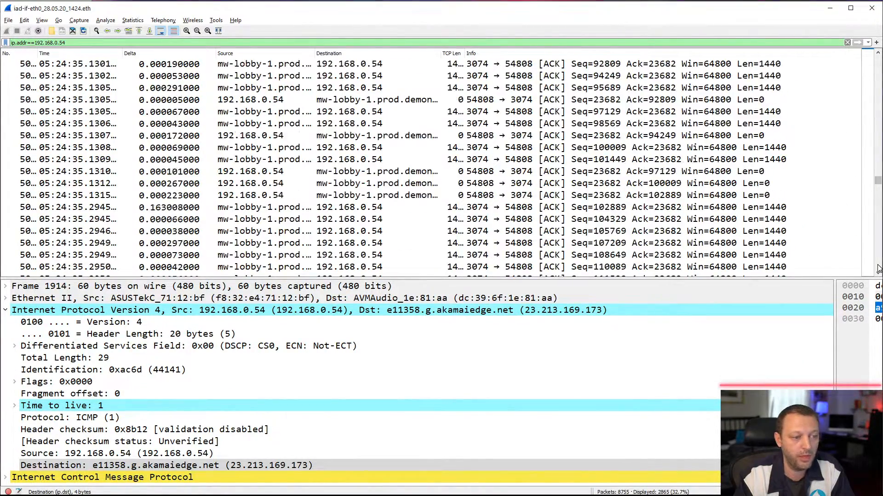
- Examine the stream of 1024-byte packets sent from port 52118 to 185.34.107.184 on port 3074 through to its end
scroll(878, 269, down, 10)
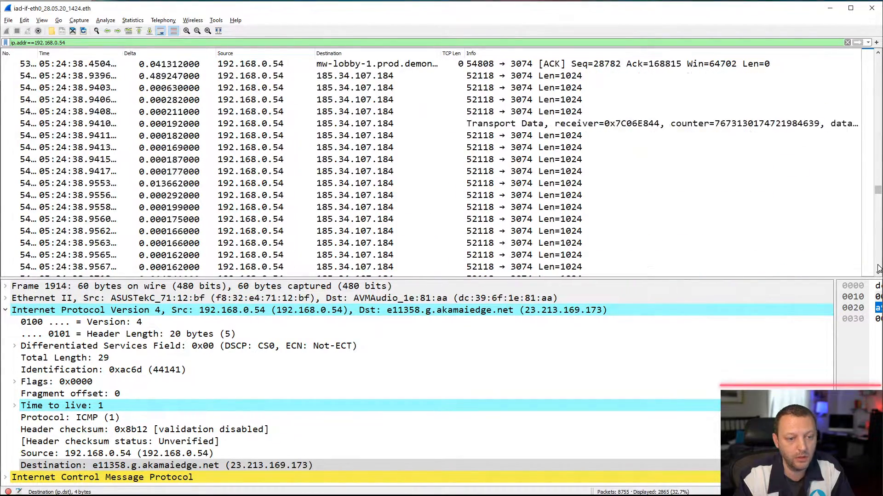
scroll(878, 268, down, 6)
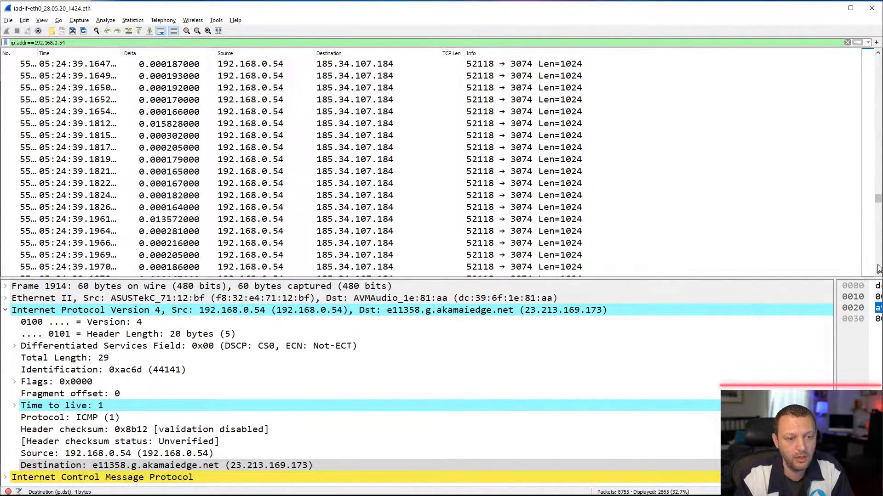
scroll(878, 269, down, 20)
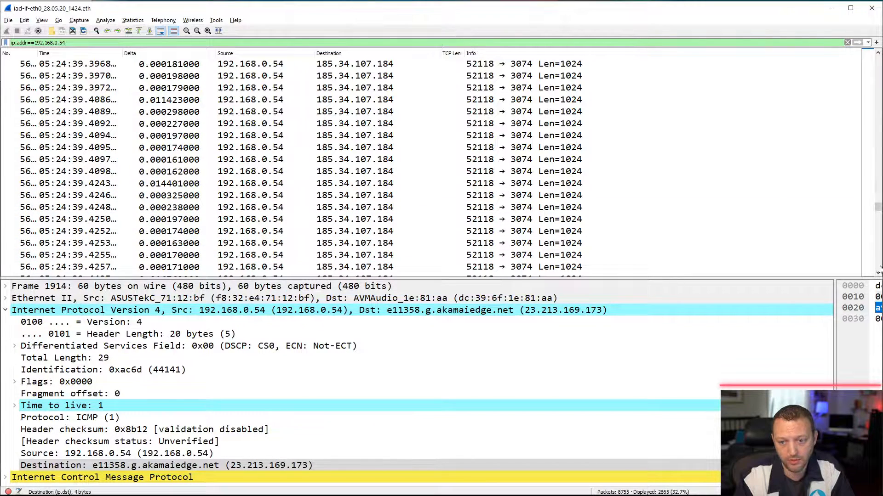
scroll(878, 268, down, 15)
scroll(878, 269, down, 20)
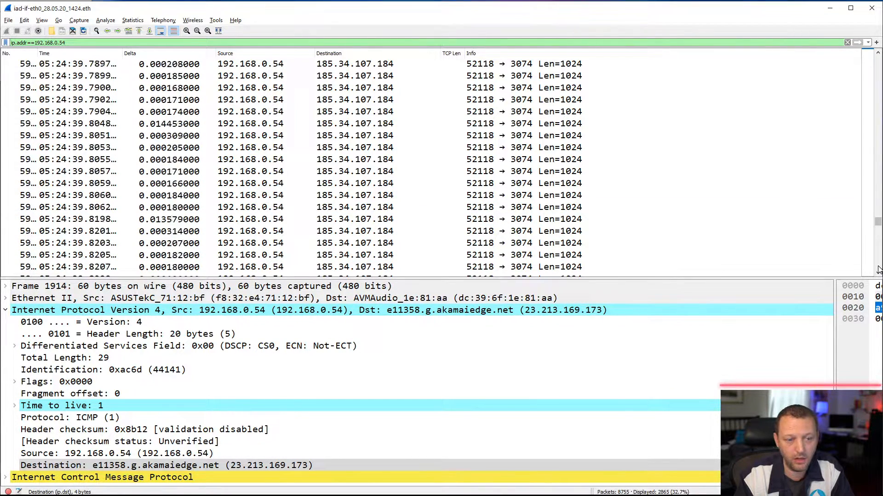
scroll(878, 269, down, 20)
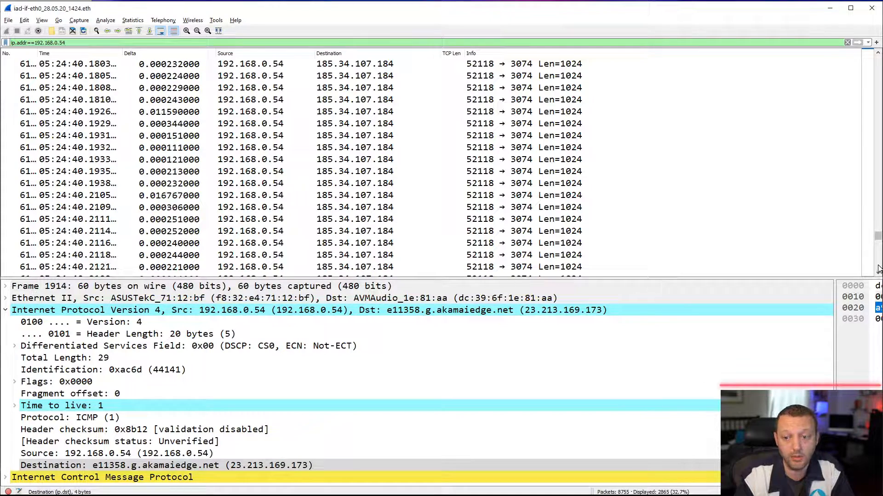
scroll(878, 269, down, 20)
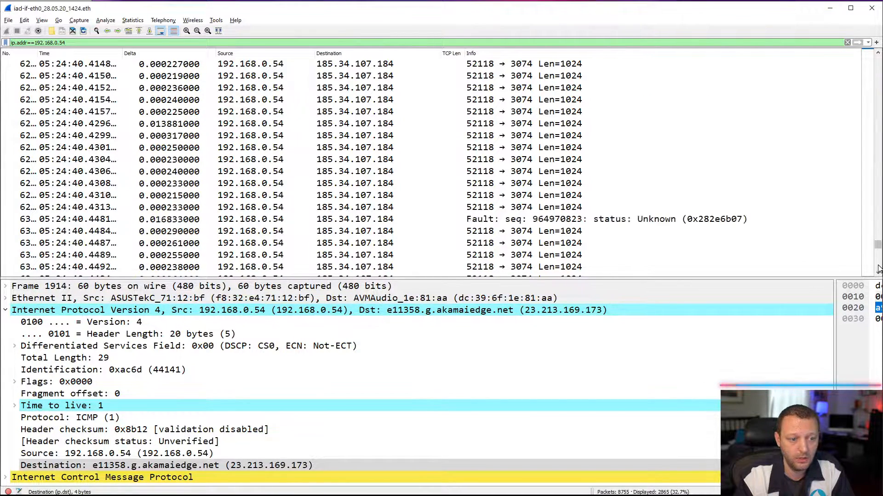
scroll(878, 269, down, 20)
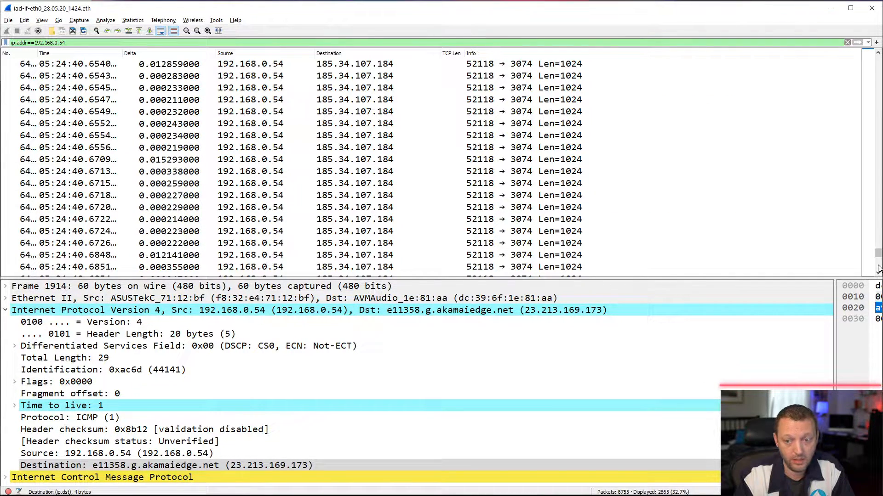
scroll(878, 269, down, 20)
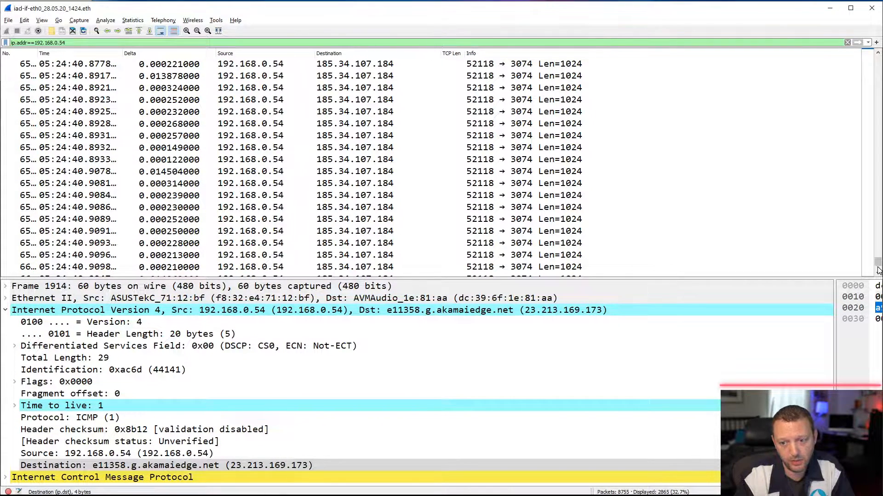
scroll(878, 270, down, 3)
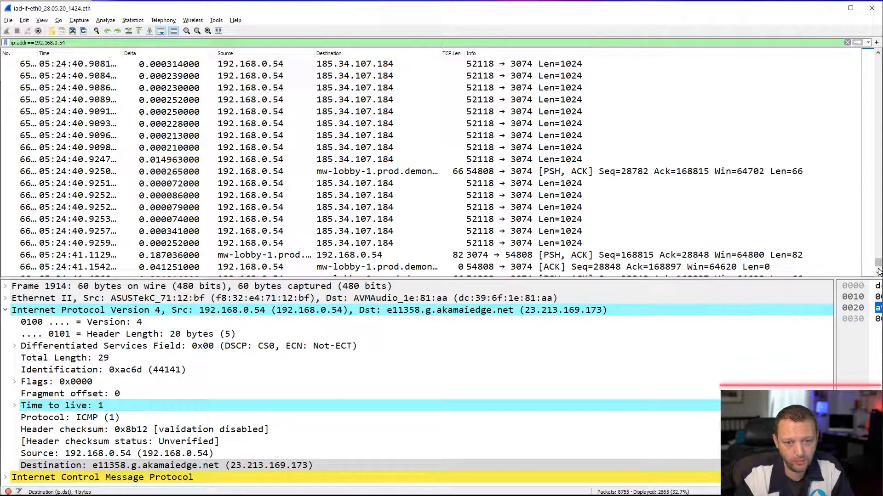
- Examine the final mw-lobby-1 exchange on port 54808 after the 1024-byte stream, including the TCP retransmissions
scroll(878, 272, down, 3)
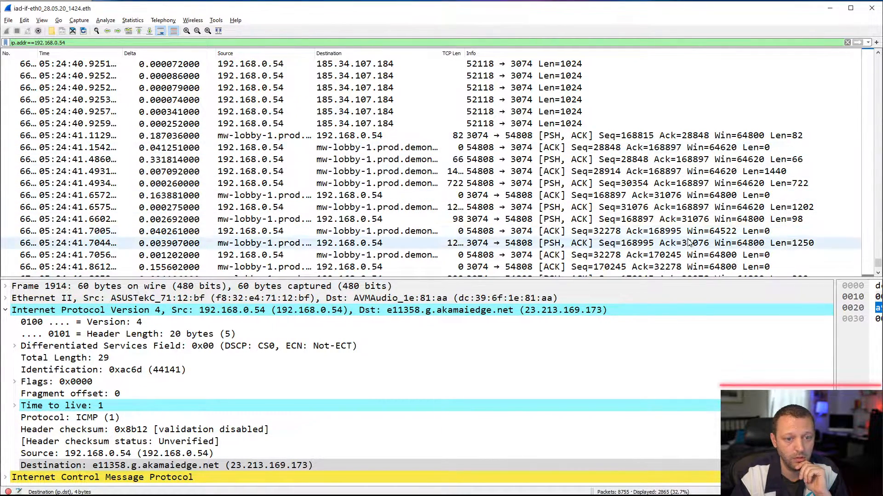
click(878, 274)
click(877, 275)
click(878, 275)
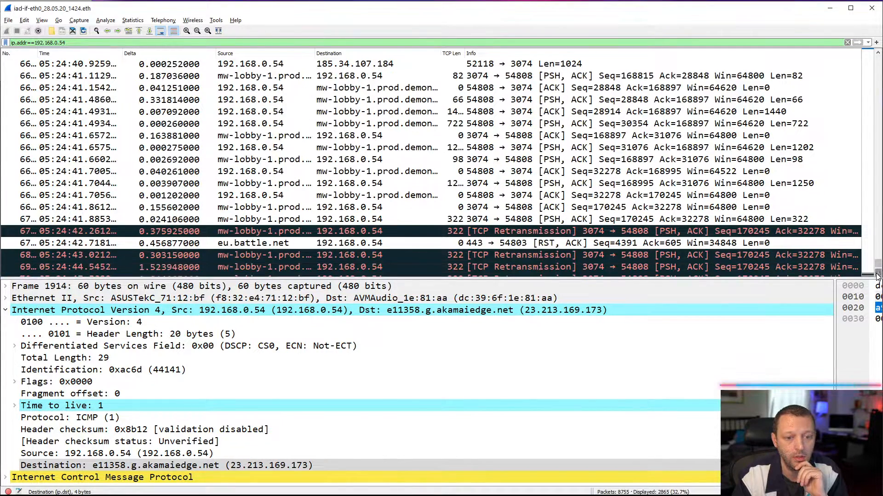
click(877, 275)
click(877, 275)
click(878, 275)
click(878, 275)
click(878, 275)
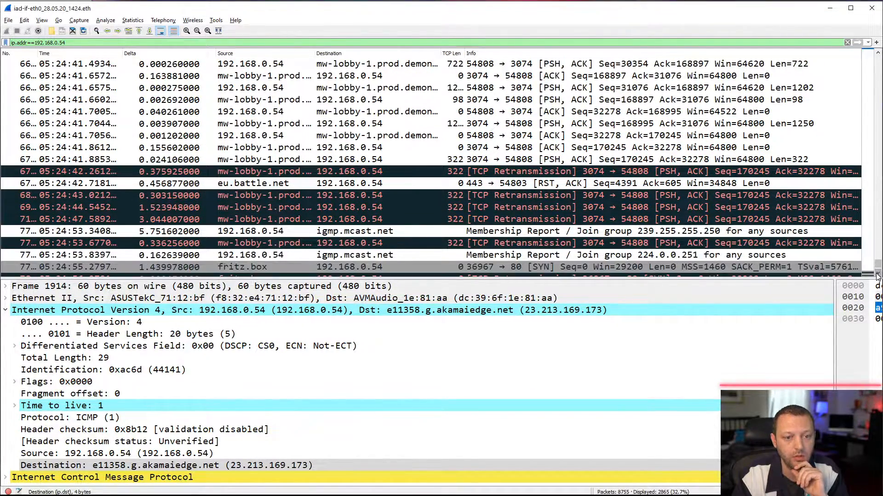
click(878, 275)
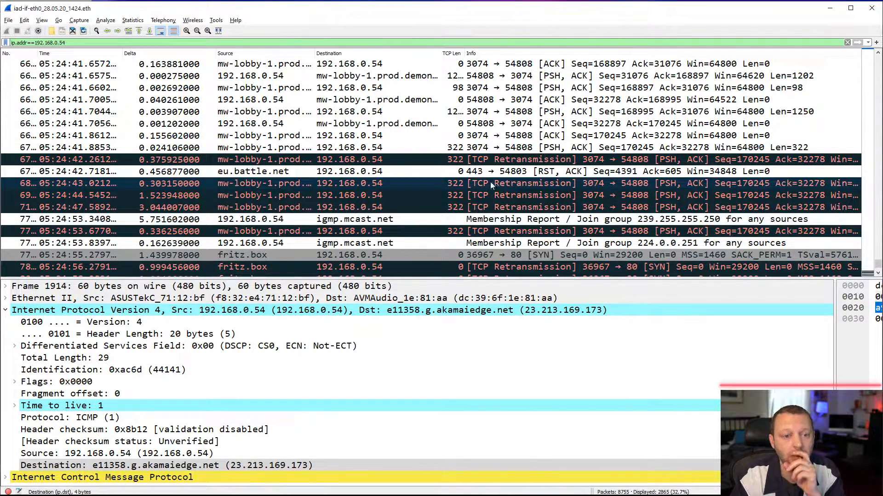
- Select the 1202-byte packet with sequence number 31076 sent to mw-lobby-1 and collapse its Internet Protocol details
click(877, 53)
click(877, 53)
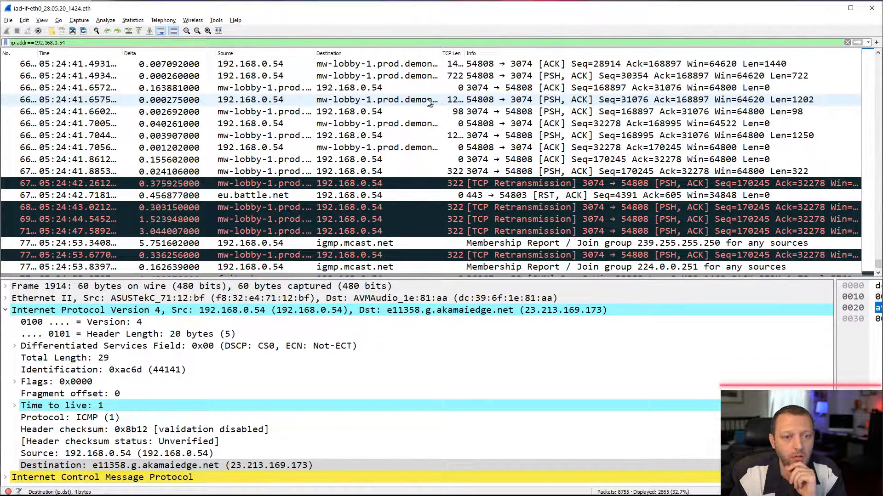
click(333, 102)
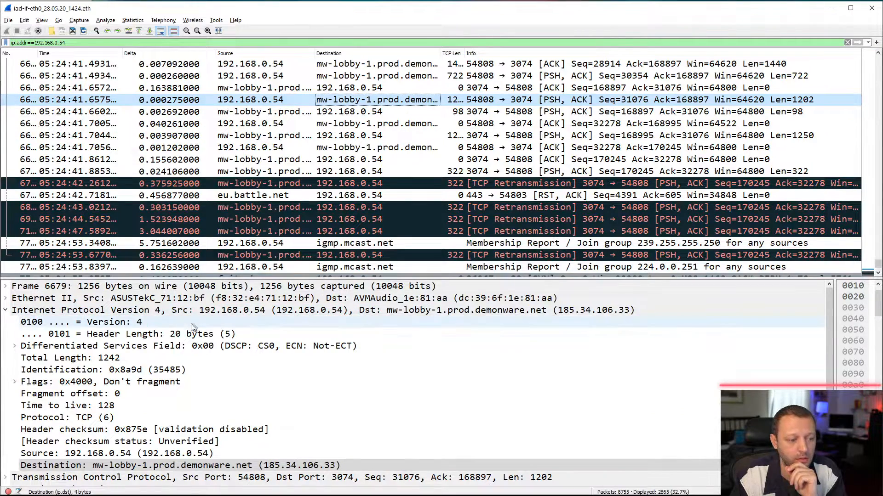
double_click(74, 311)
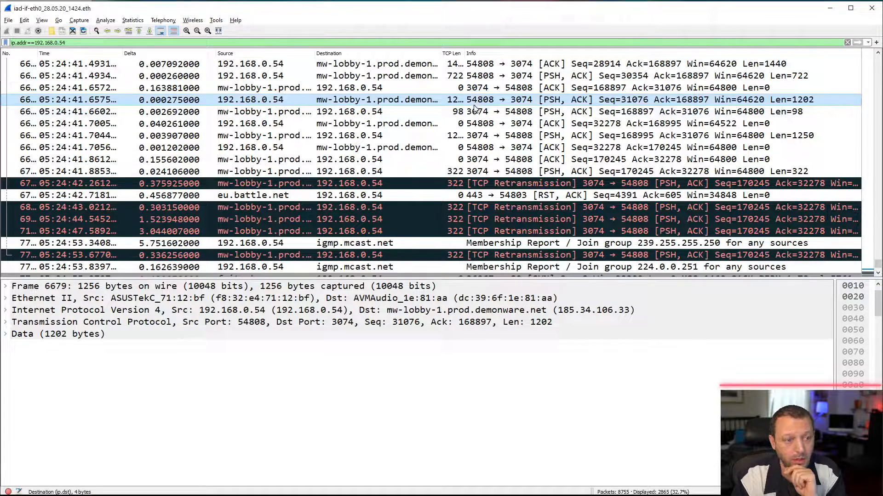
- Turn off network address name resolution so the packet list uses raw IP addresses
click(42, 20)
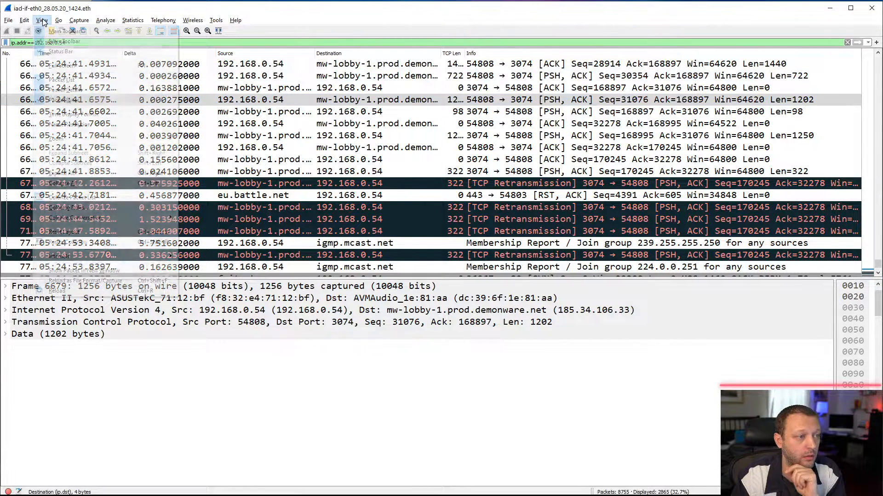
mouse_move(95, 126)
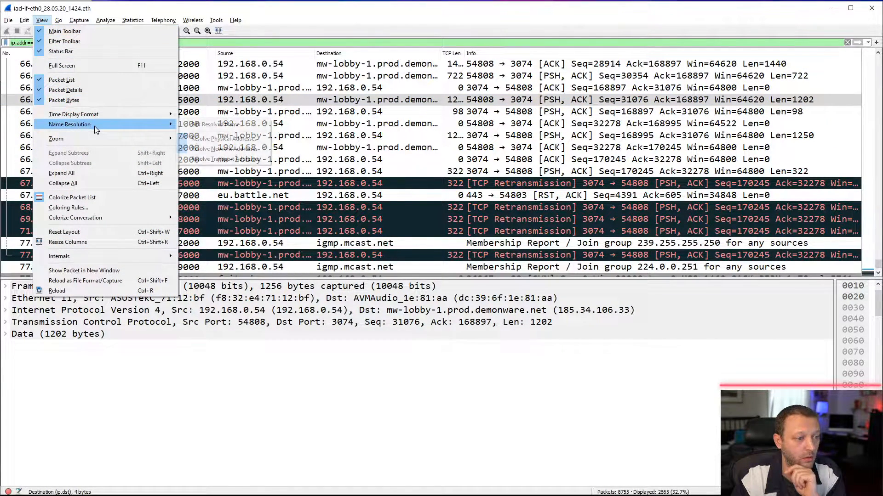
click(216, 149)
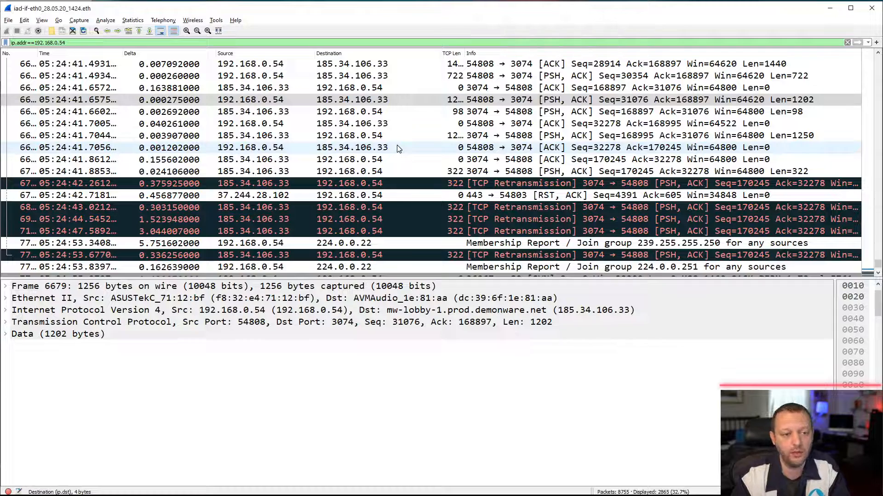
- Add the selected packet's TCP sequence number, next sequence number and acknowledgment number fields as packet list columns
click(6, 323)
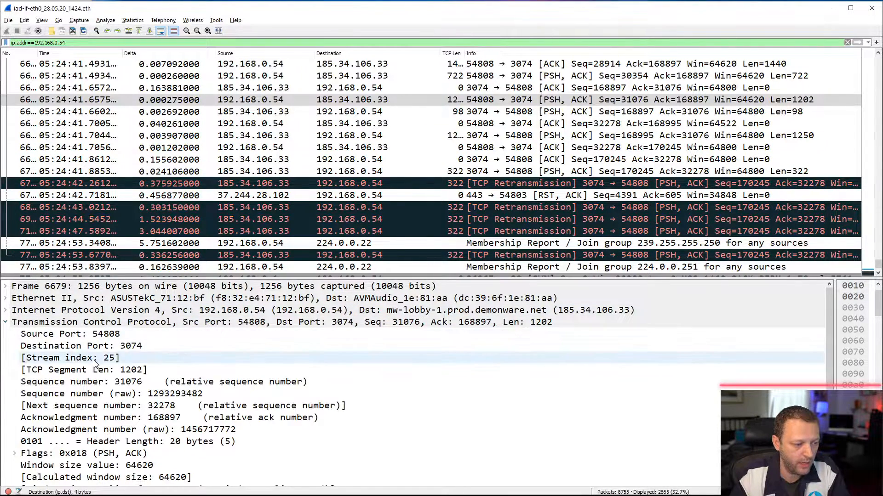
right_click(97, 385)
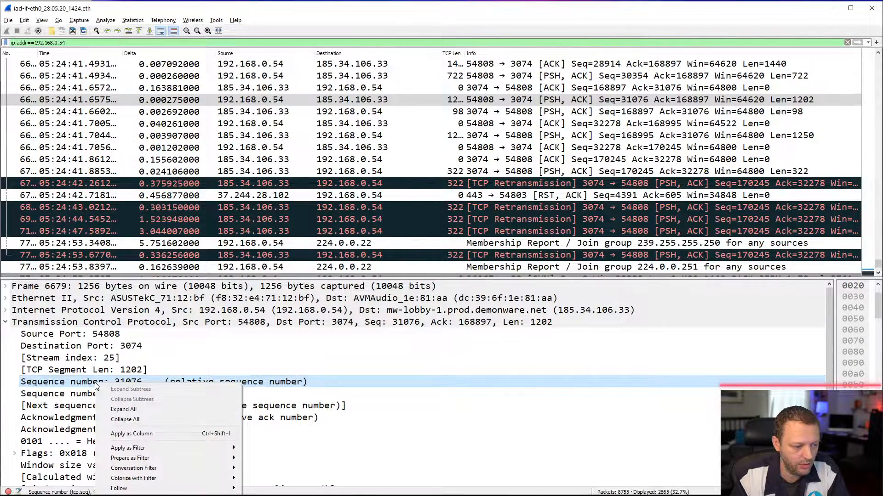
click(127, 433)
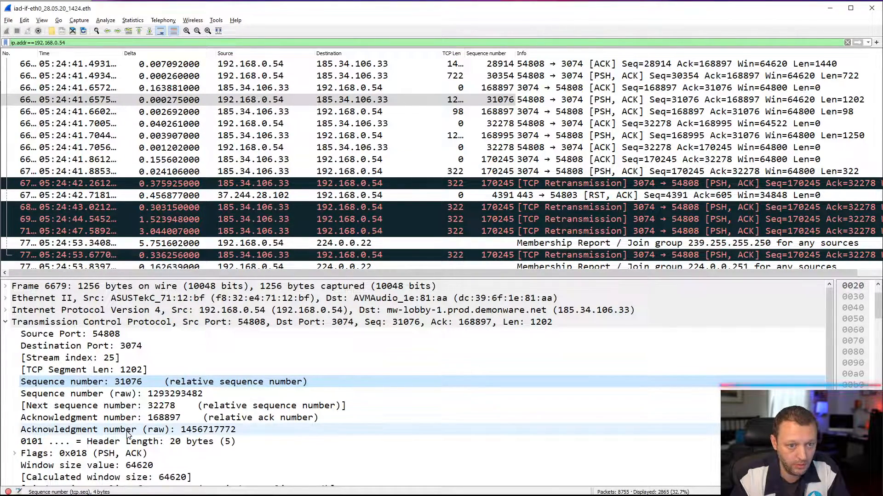
right_click(81, 407)
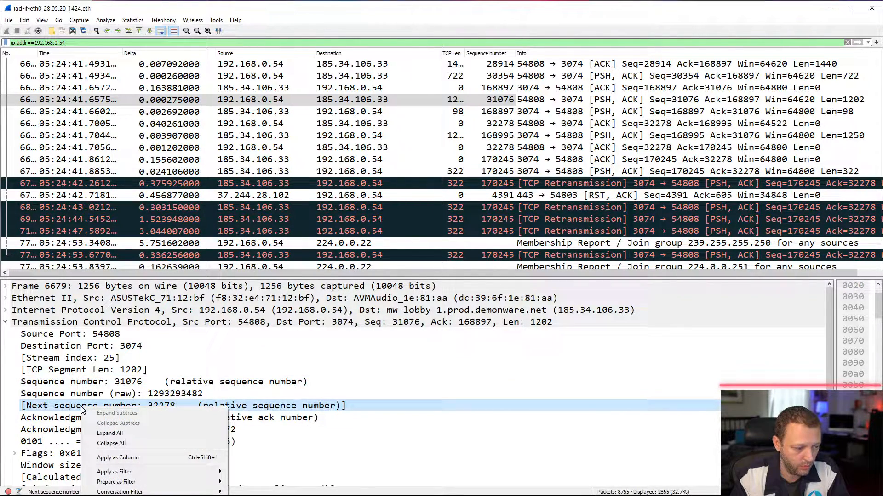
click(121, 458)
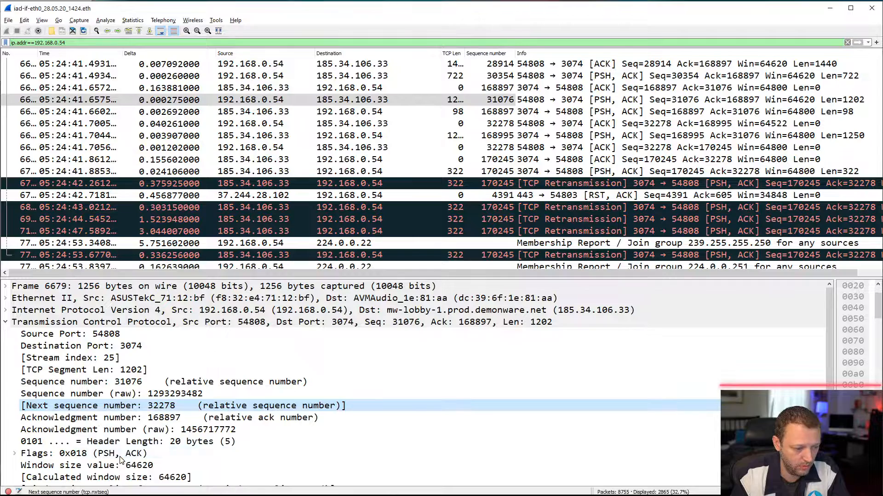
right_click(95, 421)
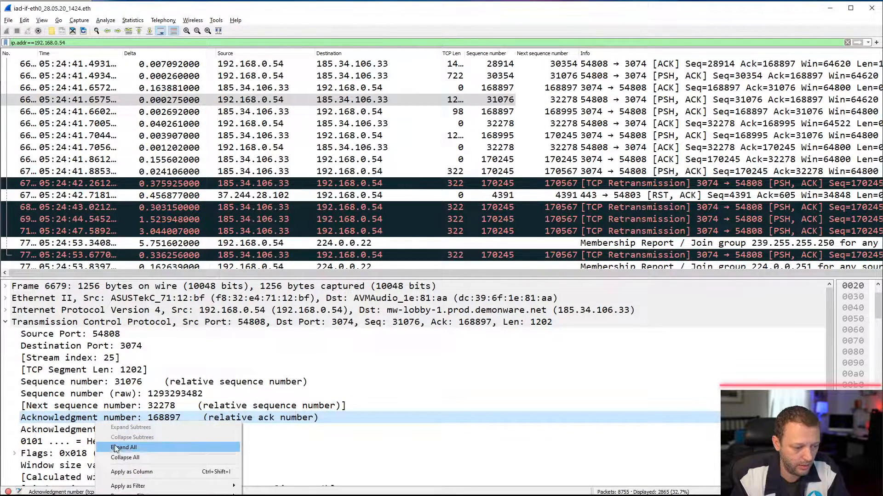
click(120, 472)
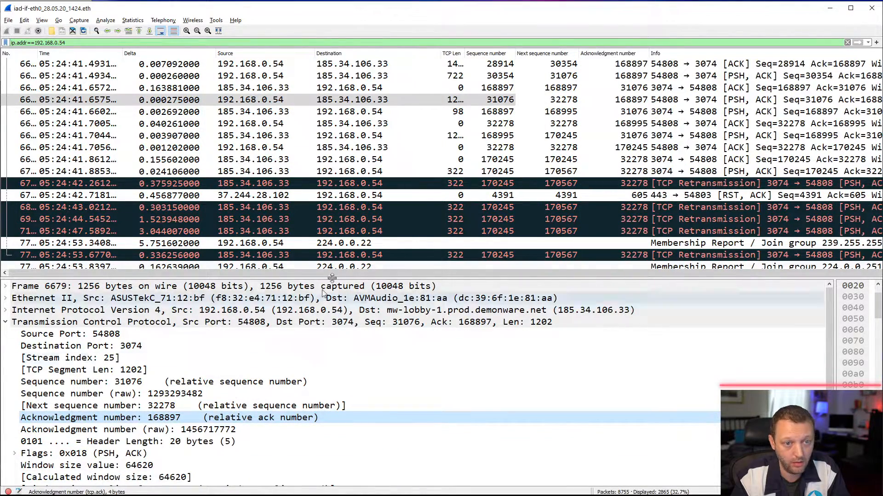
- Rename the Sequence number column to Seq and the Next sequence number column to Nxt Seq
right_click(488, 56)
click(505, 104)
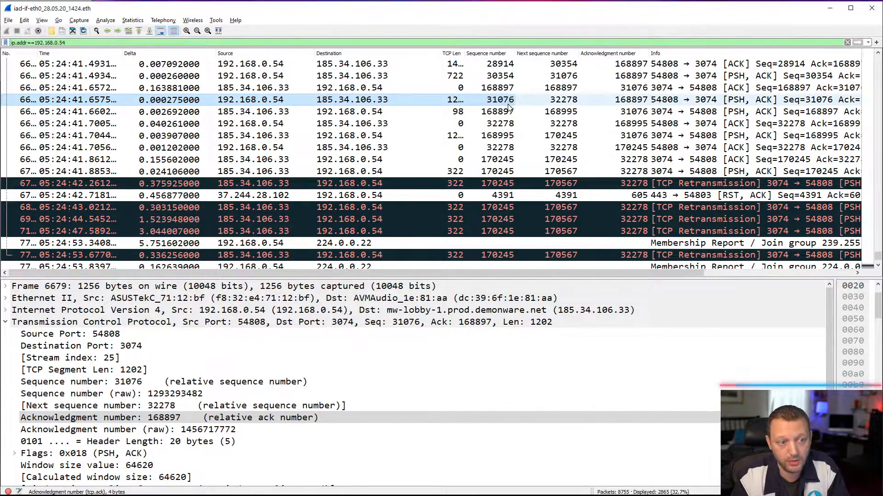
text(Seq)
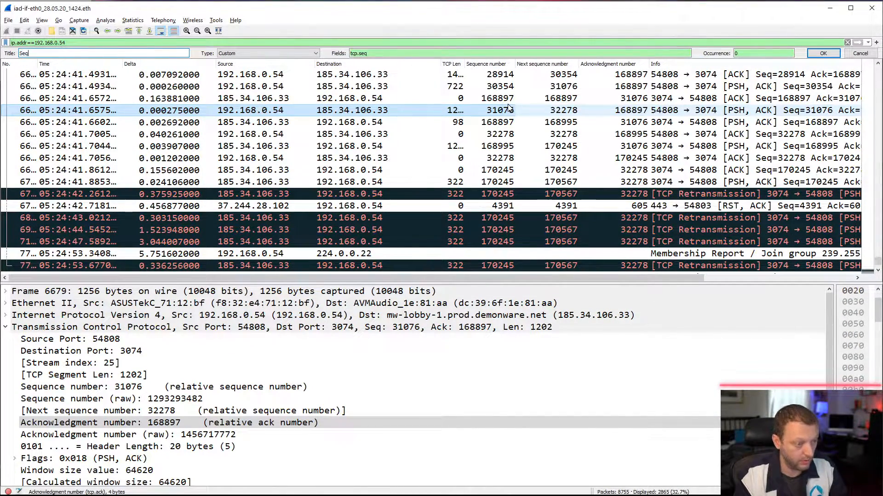
key(Return)
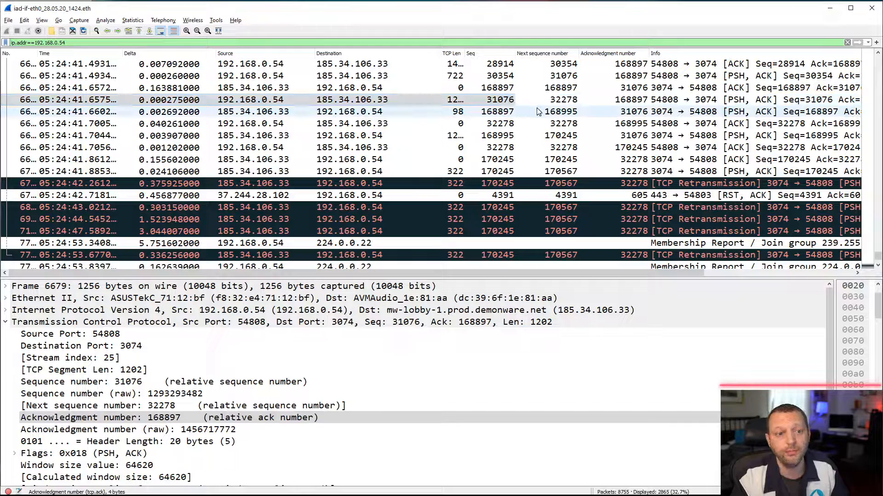
right_click(541, 55)
click(581, 107)
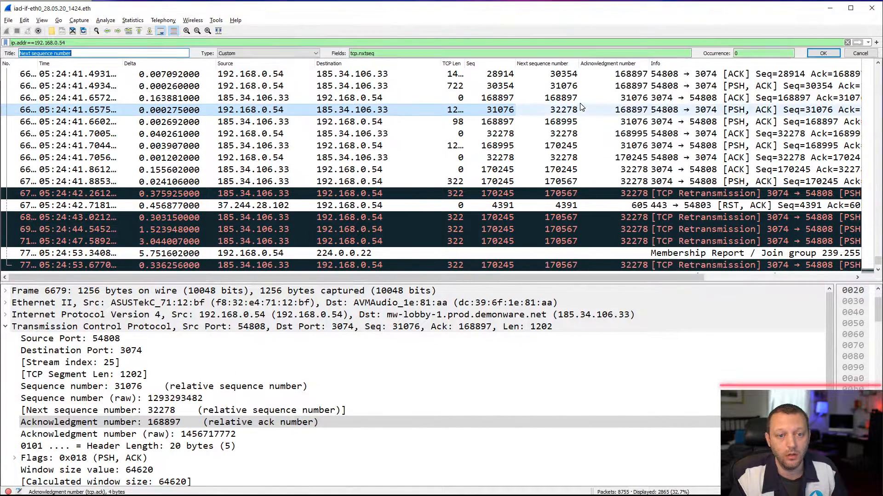
text(Nxt Seq)
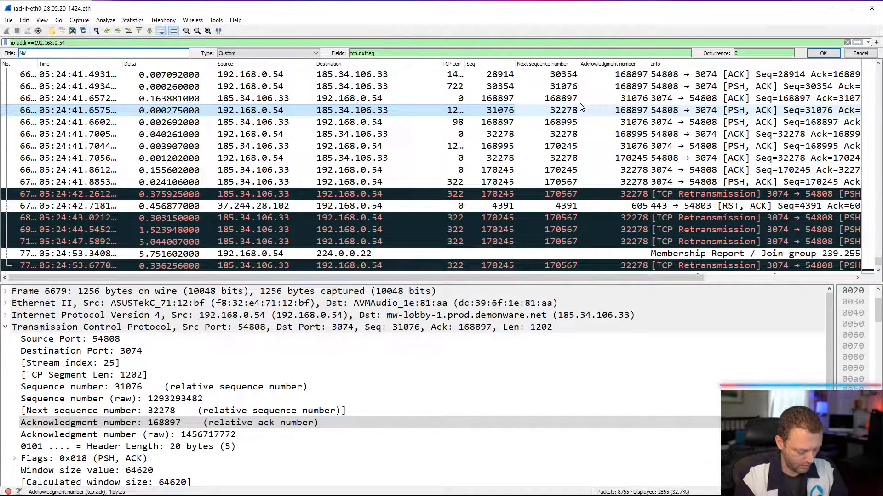
key(Return)
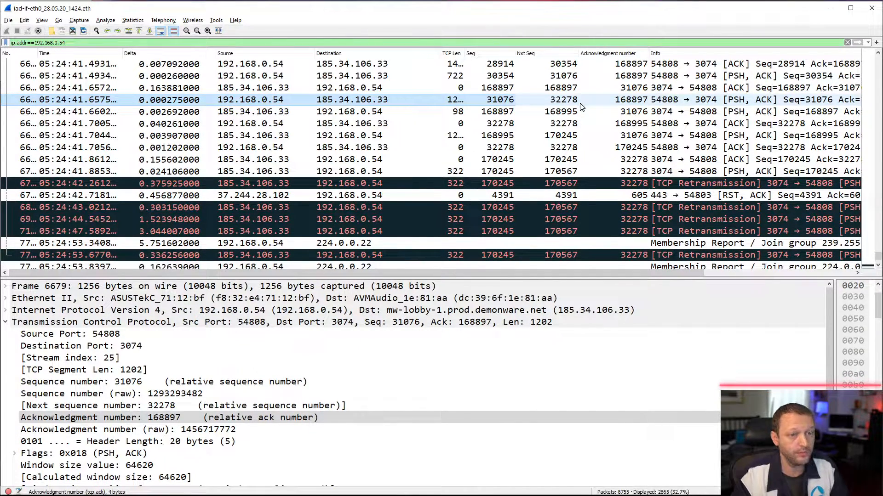
- Rename the Acknowledgment number column to Ack and narrow the Destination column
right_click(599, 54)
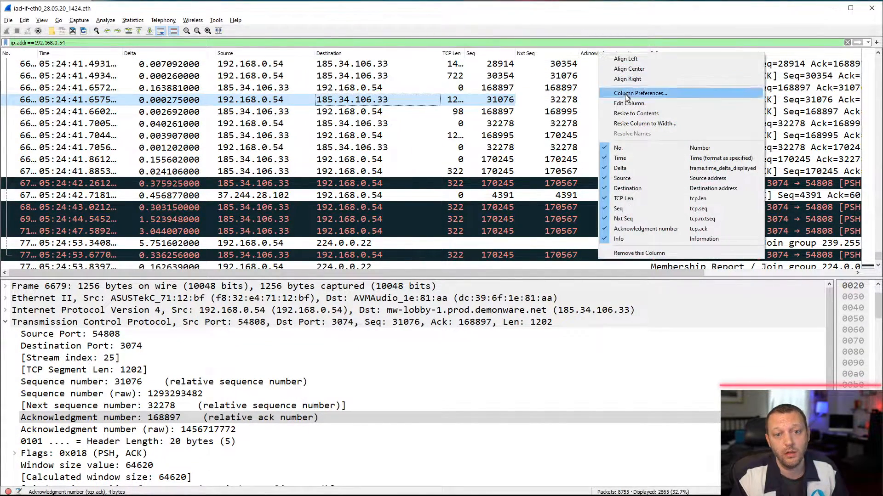
click(637, 103)
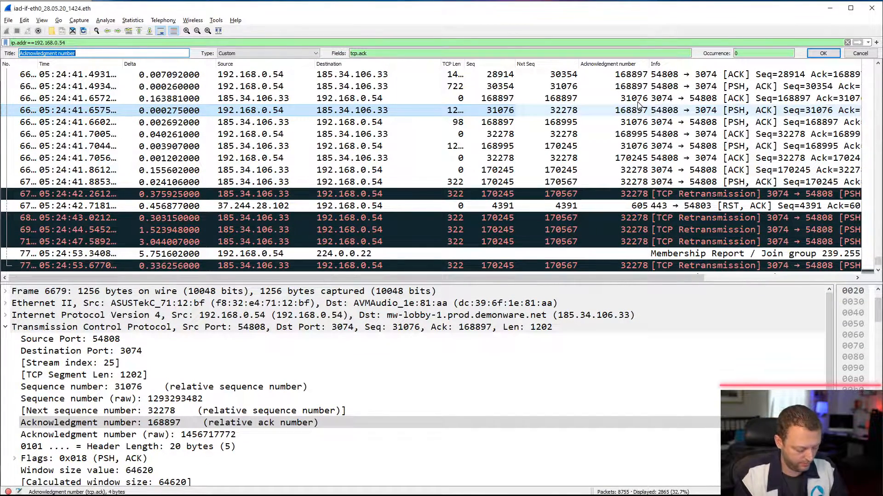
text(Ack)
key(Return)
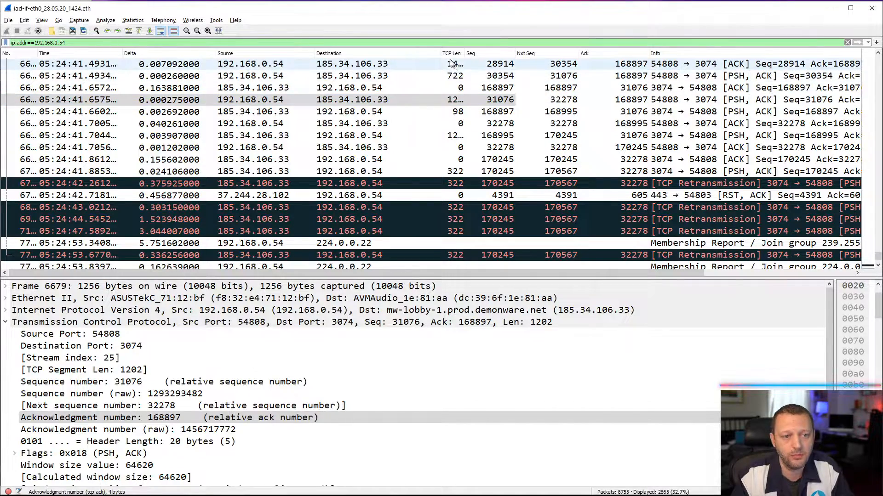
drag(440, 59, 411, 62)
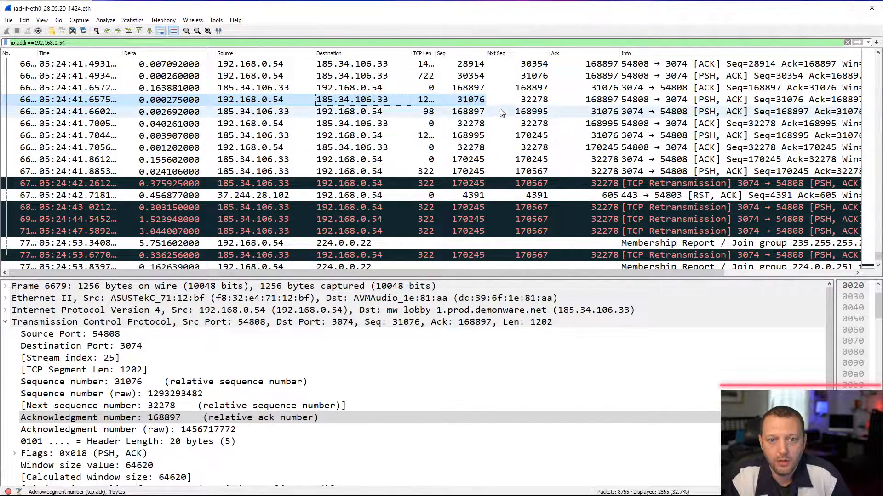
- Compare the next sequence number of the server's 98-byte packet with the sequence number of its following 1250-byte packet
click(462, 114)
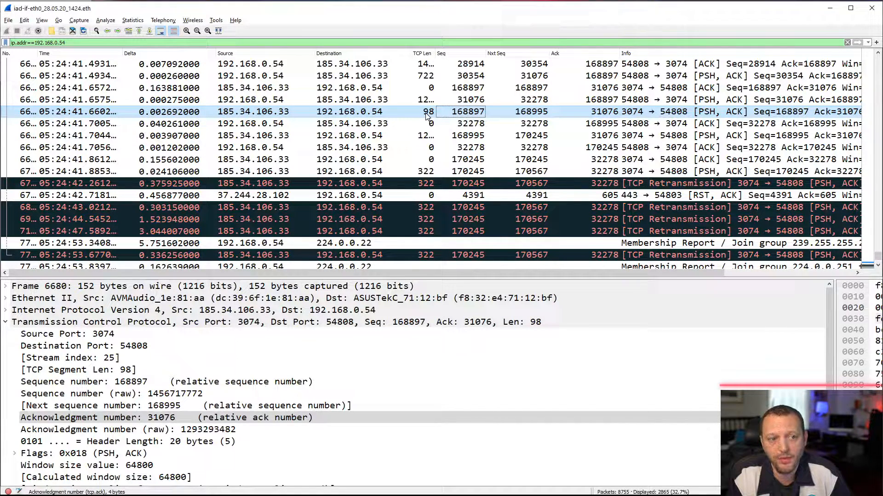
click(474, 136)
click(528, 113)
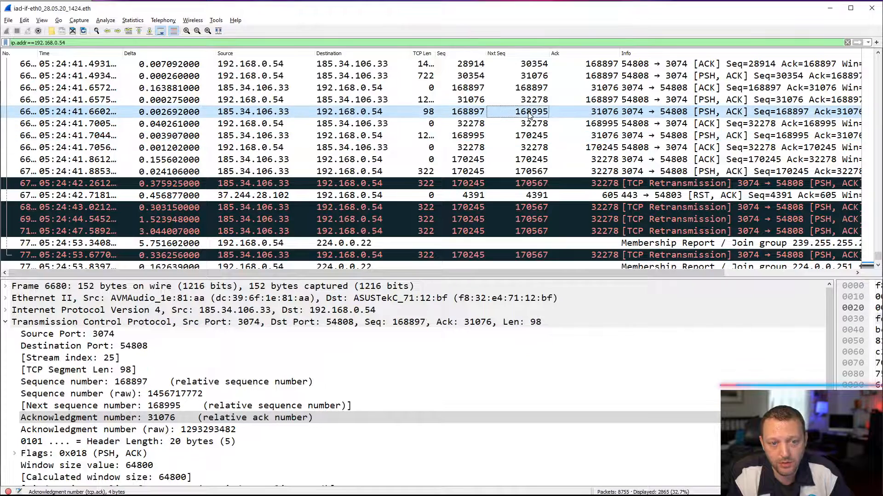
click(471, 135)
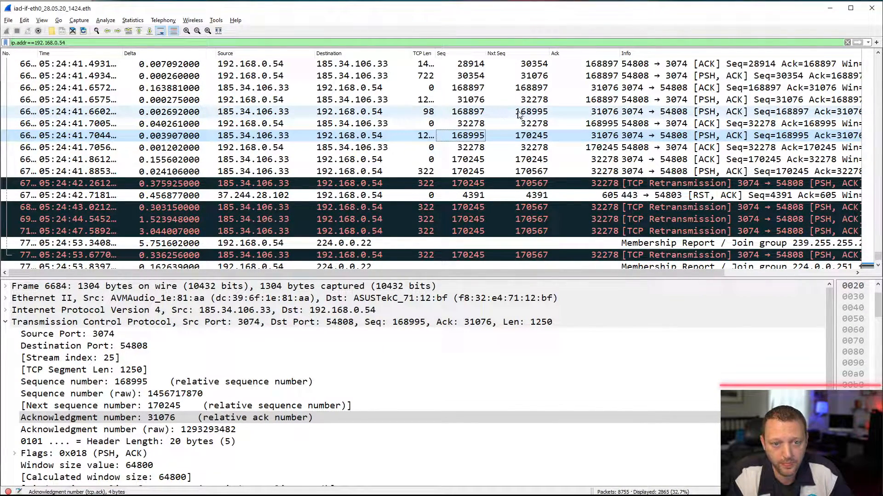
- Examine the client's acknowledgment of the 98-byte packet against the server packets immediately before and after it
click(597, 125)
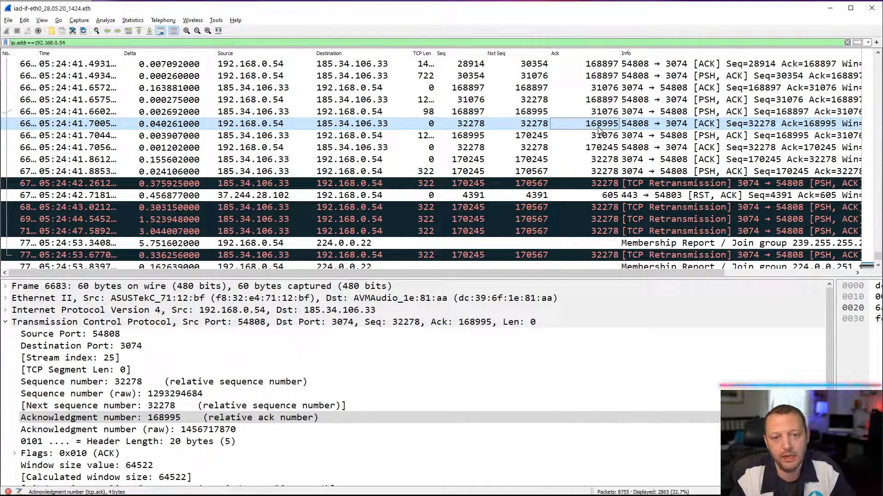
click(474, 136)
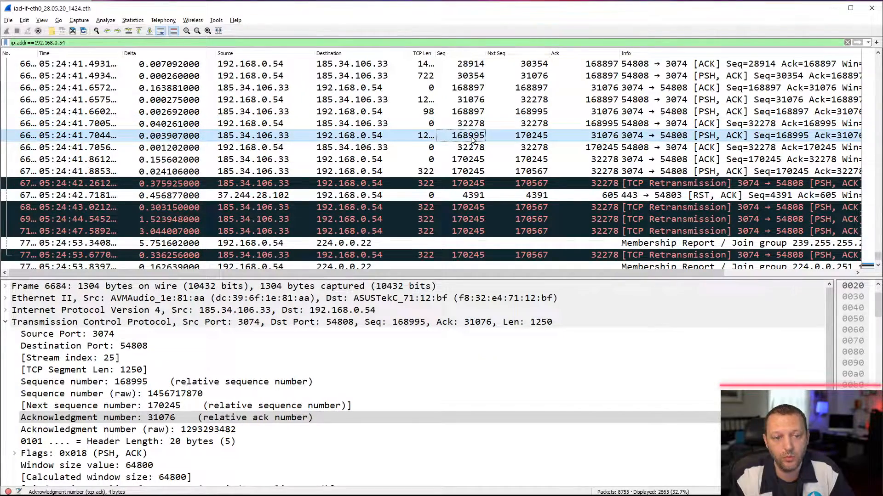
click(599, 124)
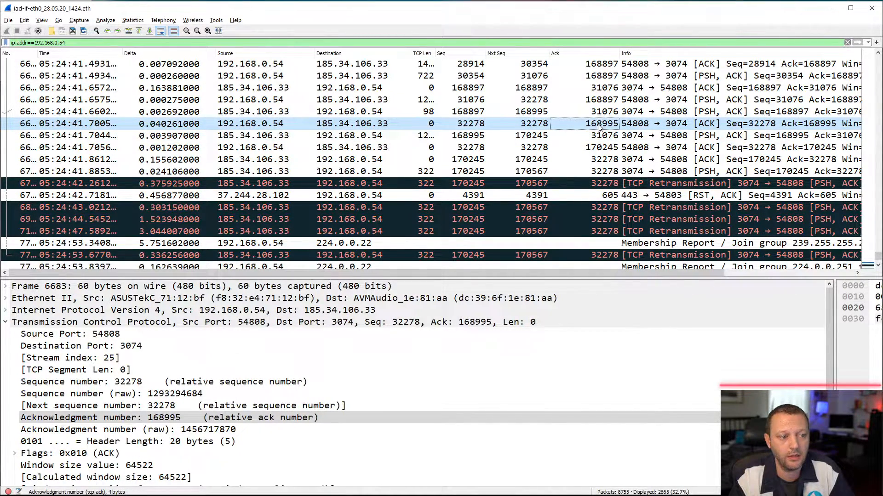
click(595, 131)
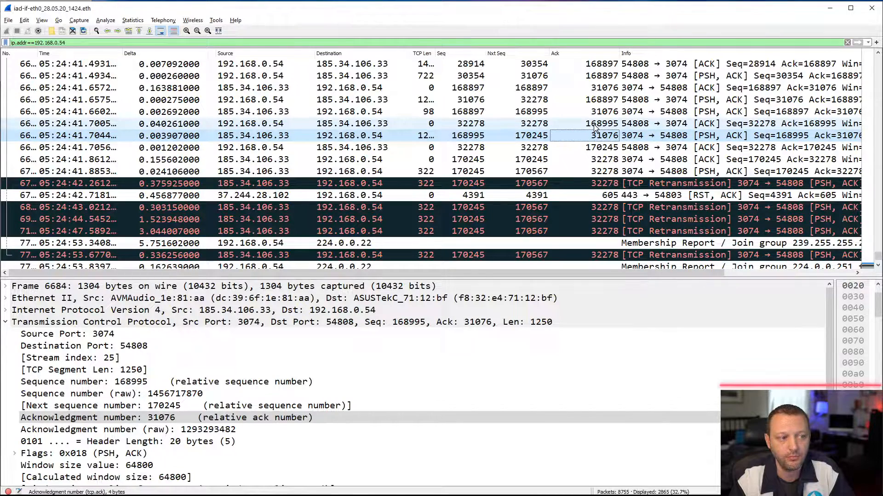
click(595, 126)
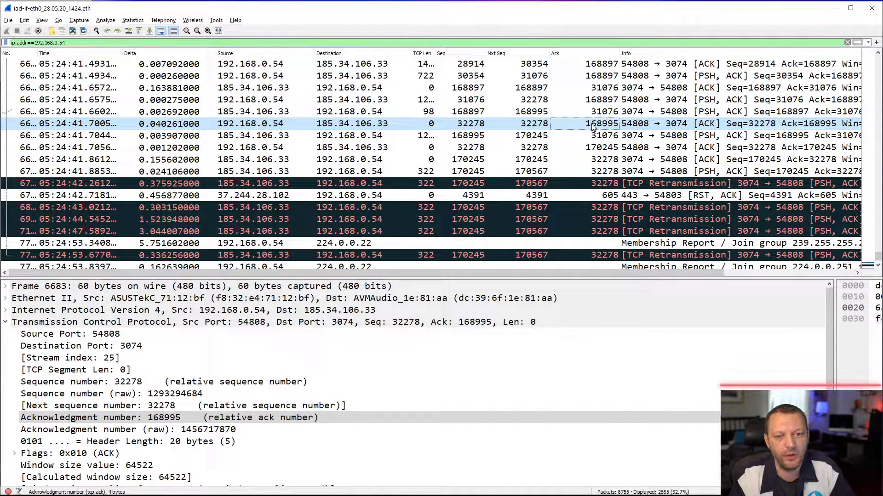
click(598, 113)
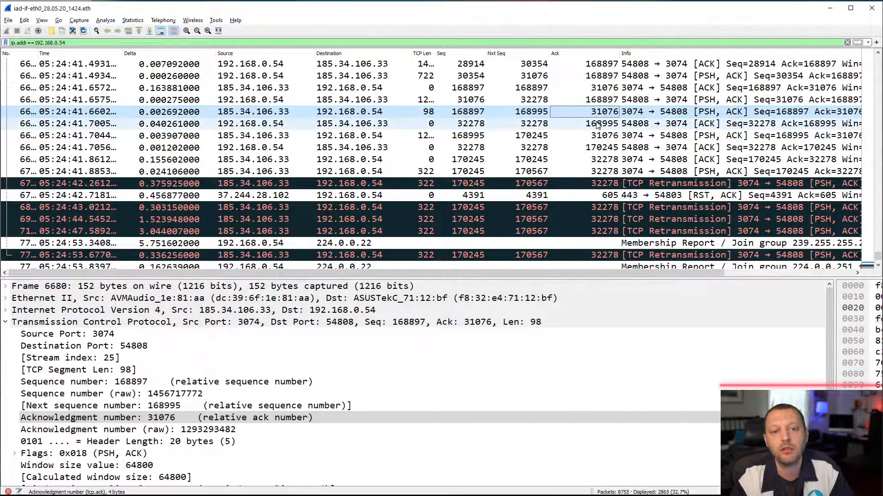
click(598, 124)
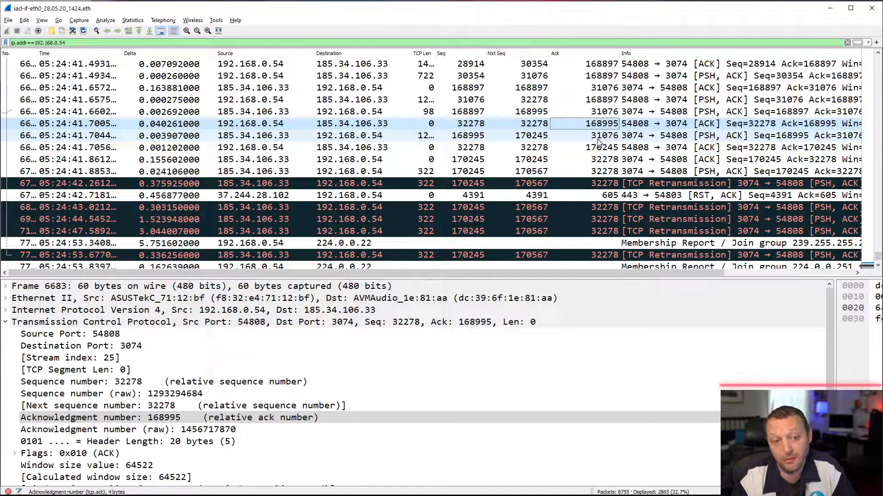
- Compare the next sequence number of the server's 1250-byte packet with the acknowledgment number in the client's following ACK
click(599, 140)
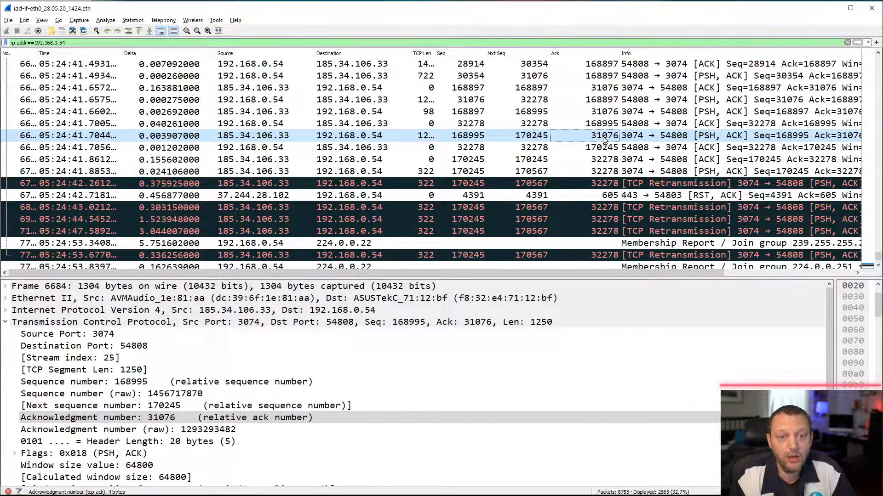
click(601, 151)
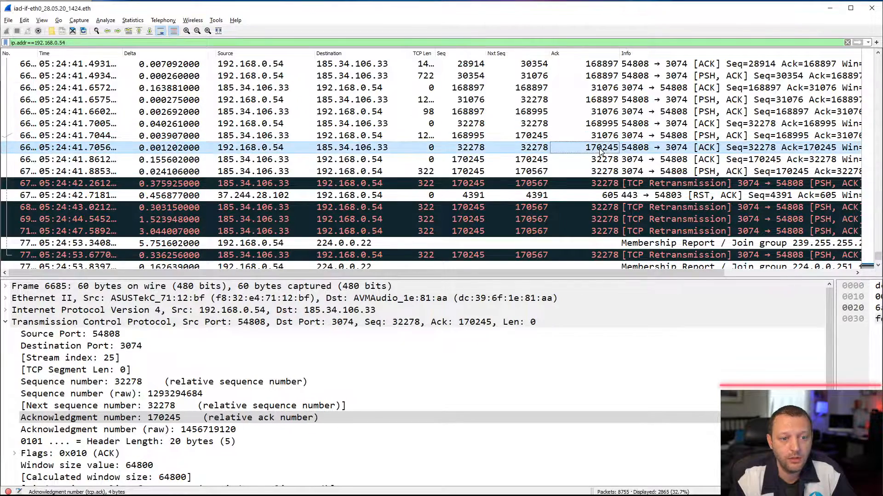
click(491, 139)
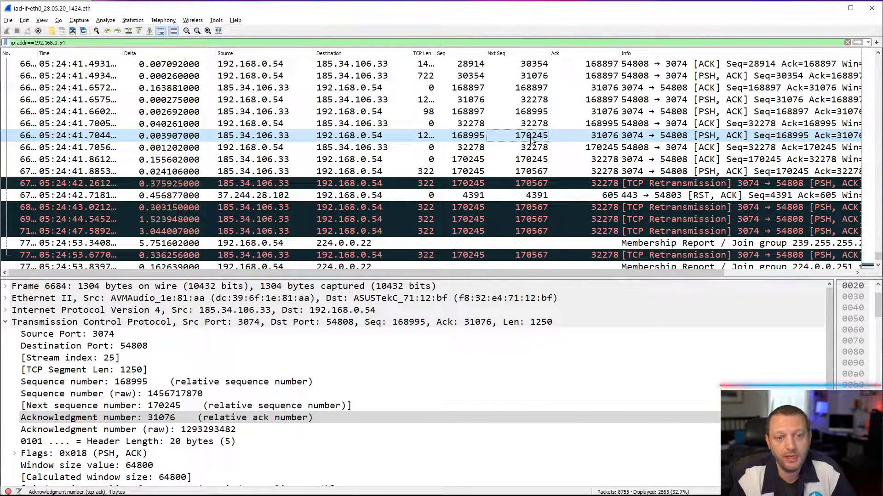
click(606, 150)
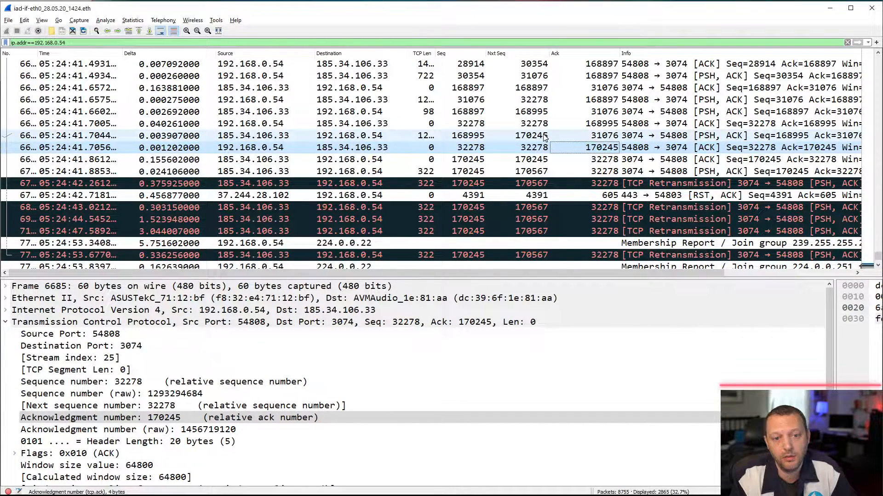
- Match the server's zero-length ACK to the next sequence number of the client's 1202-byte packet, fitting the TCP Len column to its contents
click(589, 162)
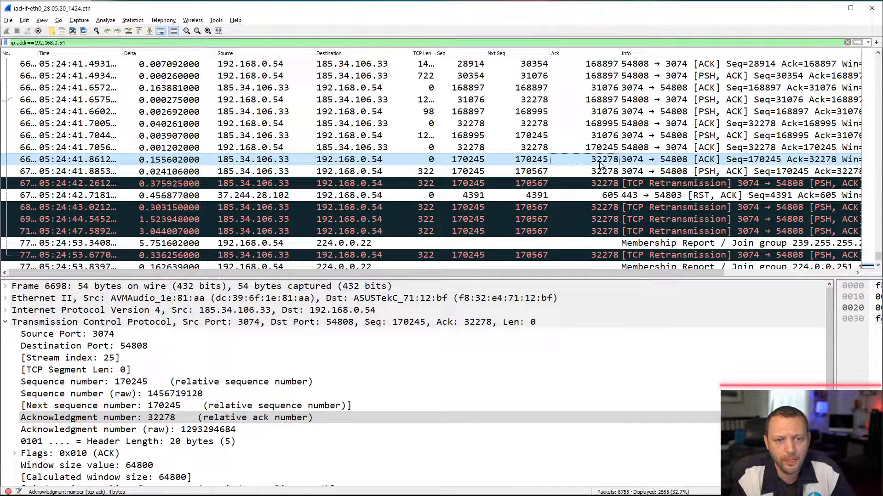
click(536, 125)
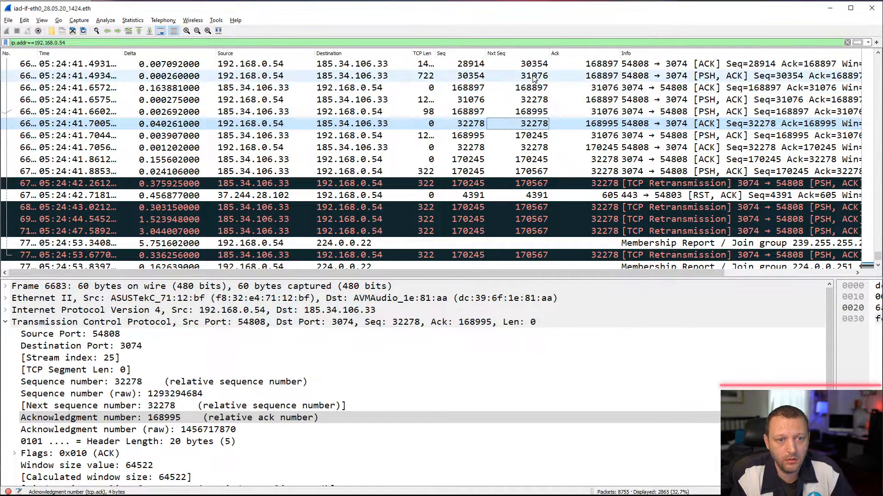
click(534, 102)
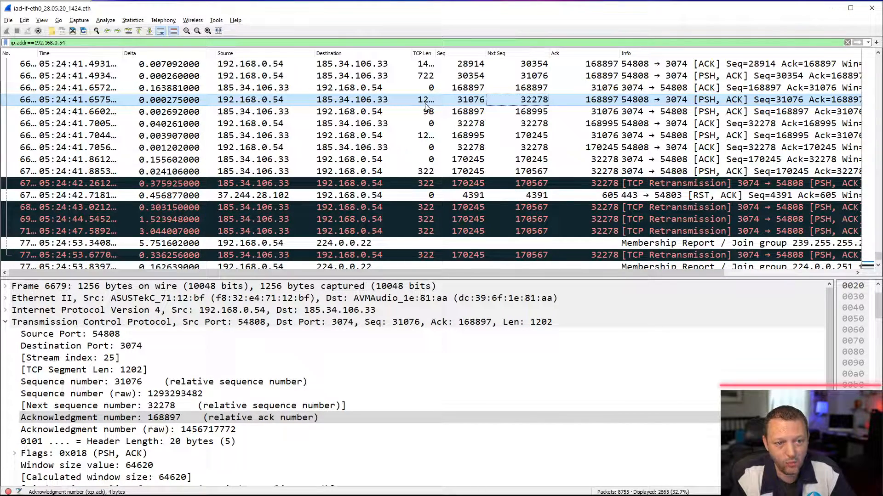
double_click(435, 53)
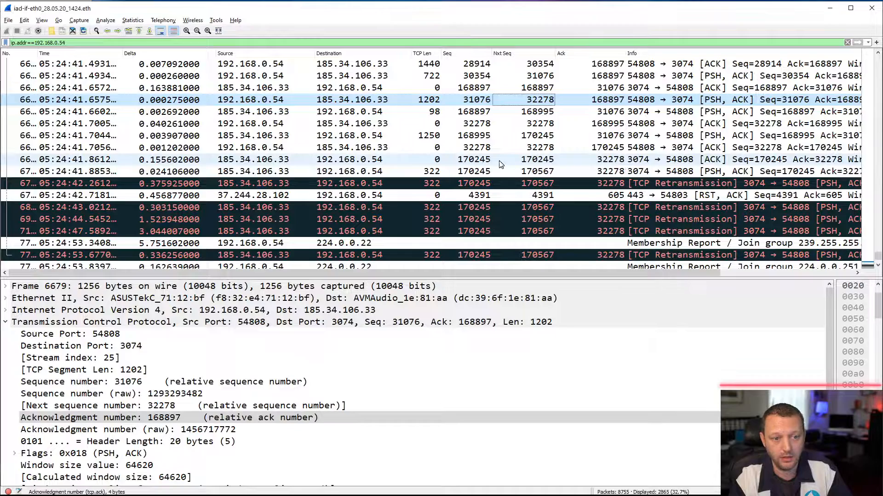
click(609, 160)
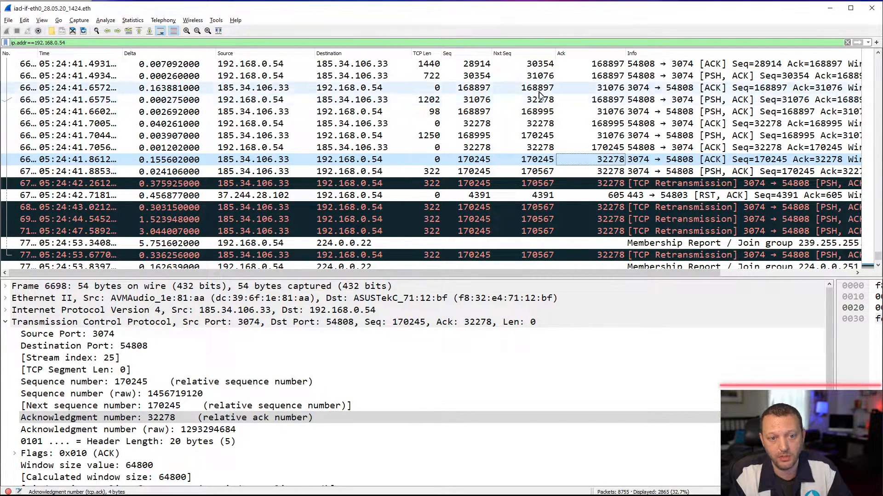
- Compare the server's original 322-byte packet with its first TCP retransmission, including the IPv4 Identification field of each
click(583, 172)
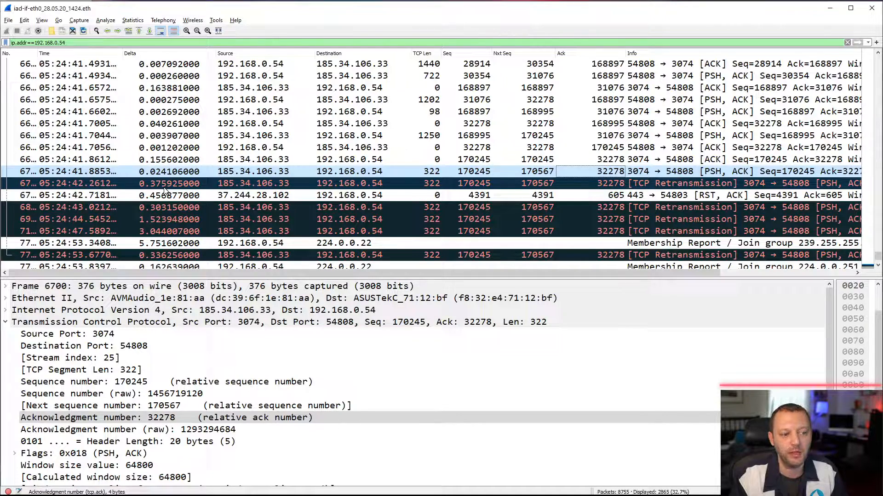
click(528, 185)
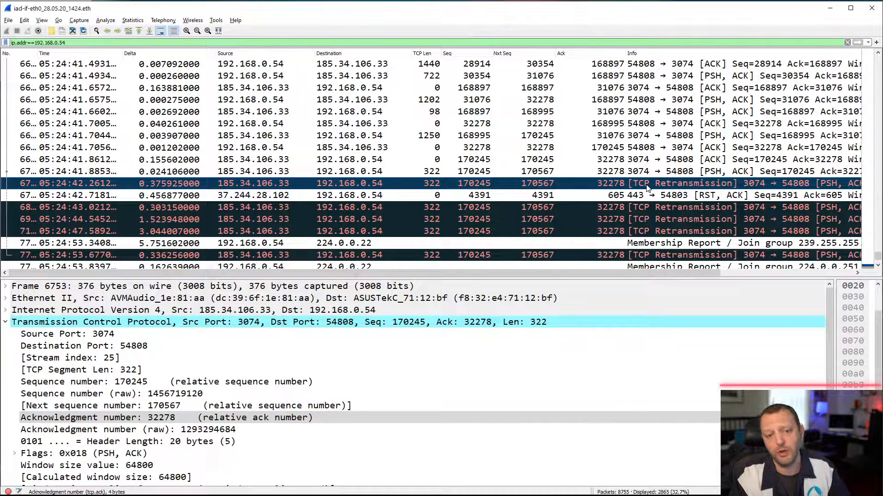
click(473, 172)
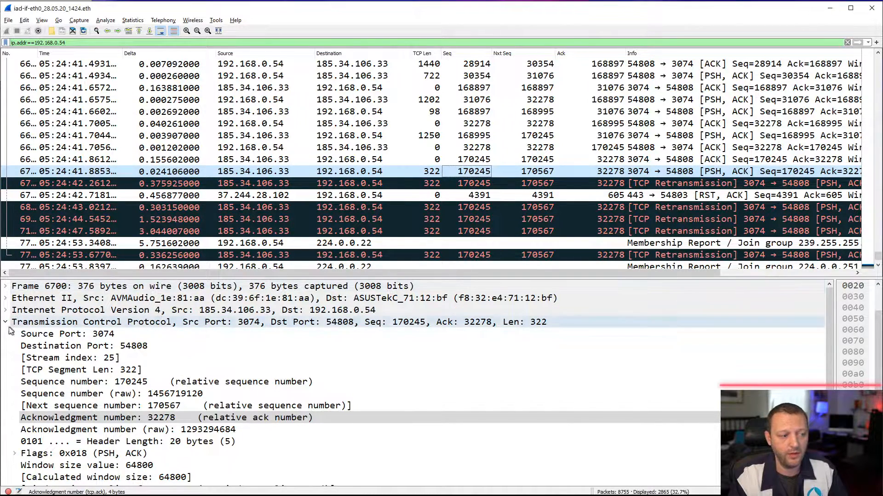
click(6, 309)
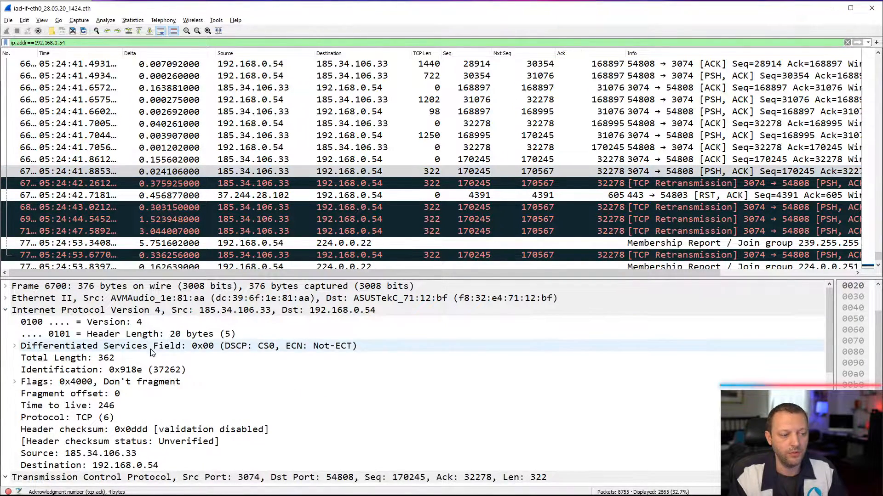
click(160, 372)
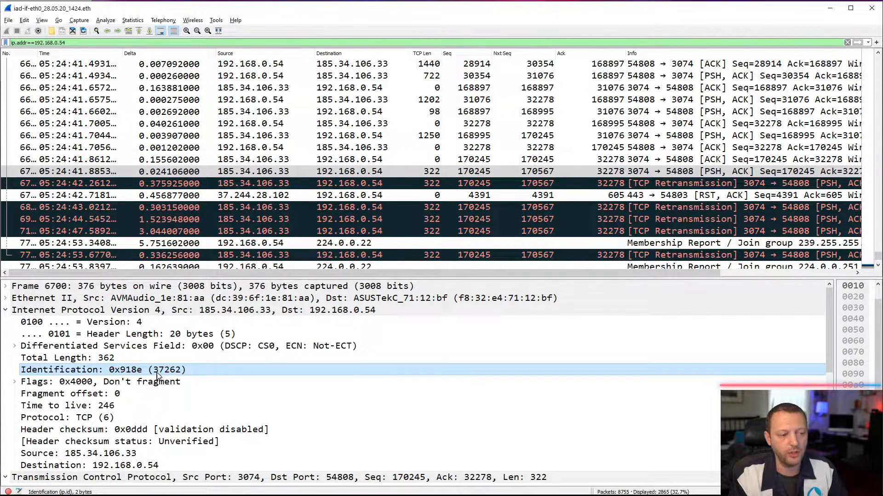
click(540, 186)
click(177, 372)
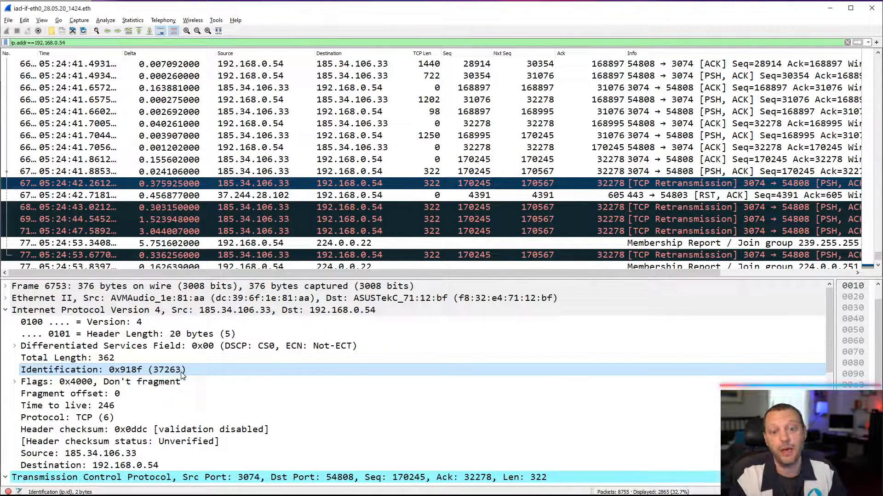
- Inspect the RST, ACK packet from 37.244.28.102 and the TCP retransmission right after it, collapsing the first retransmission's IPv4 details
click(6, 312)
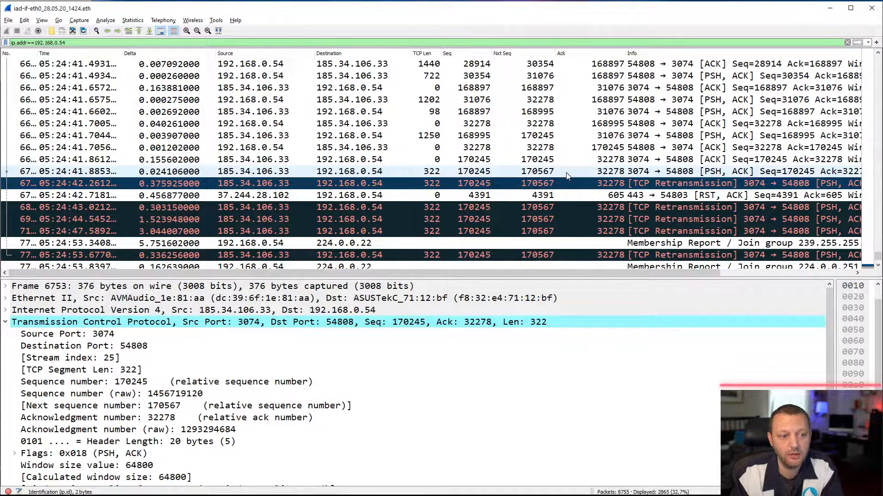
click(452, 197)
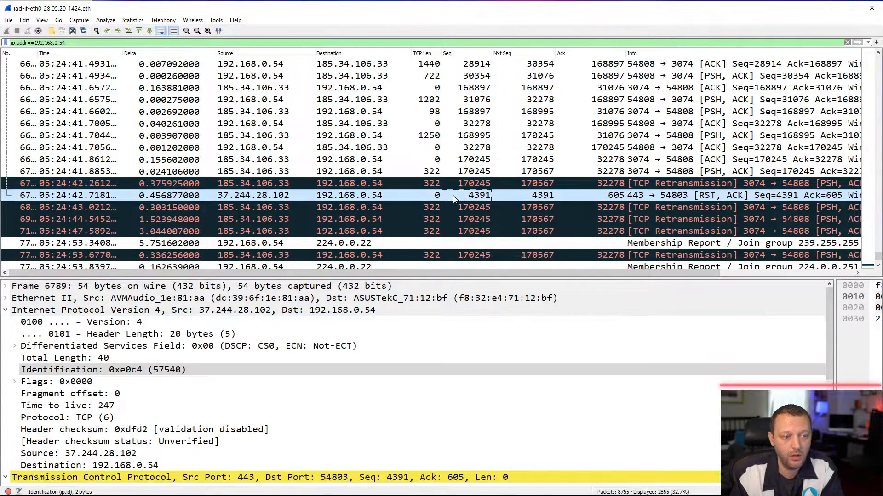
click(476, 208)
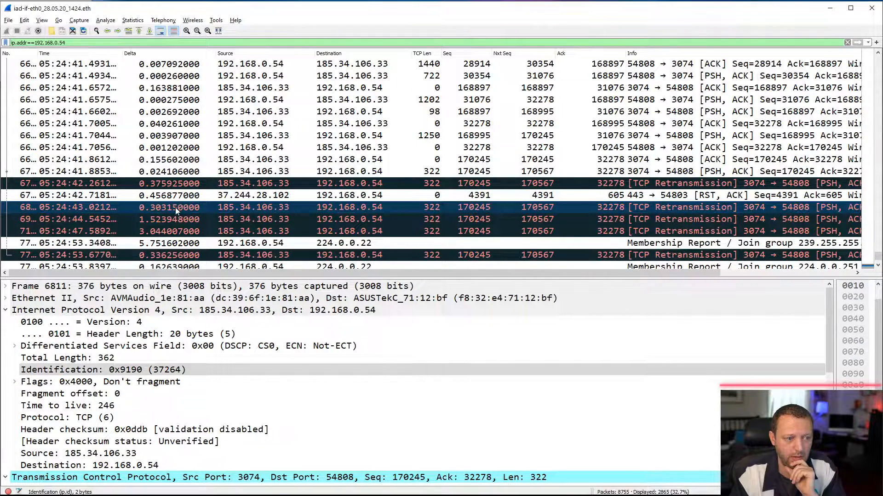
- Filter the packet list to the second retransmission's TCP conversation between 185.34.106.33 port 3074 and 192.168.0.54 port 54808
right_click(251, 211)
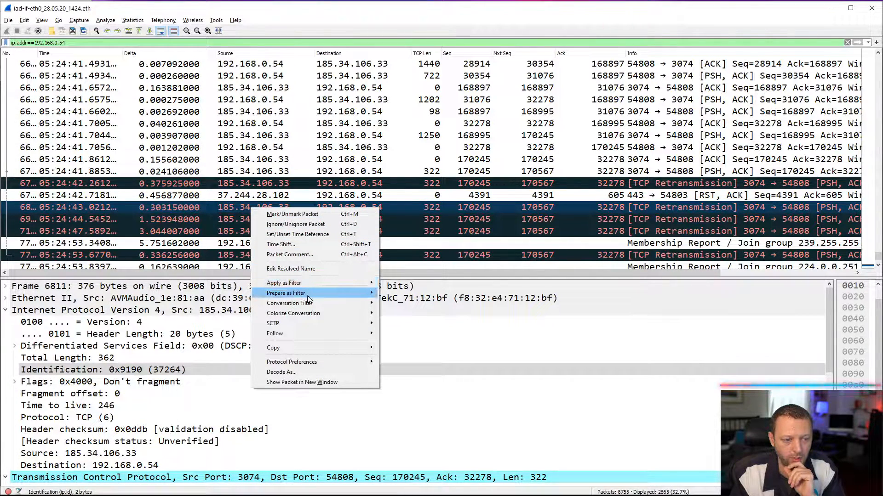
mouse_move(306, 306)
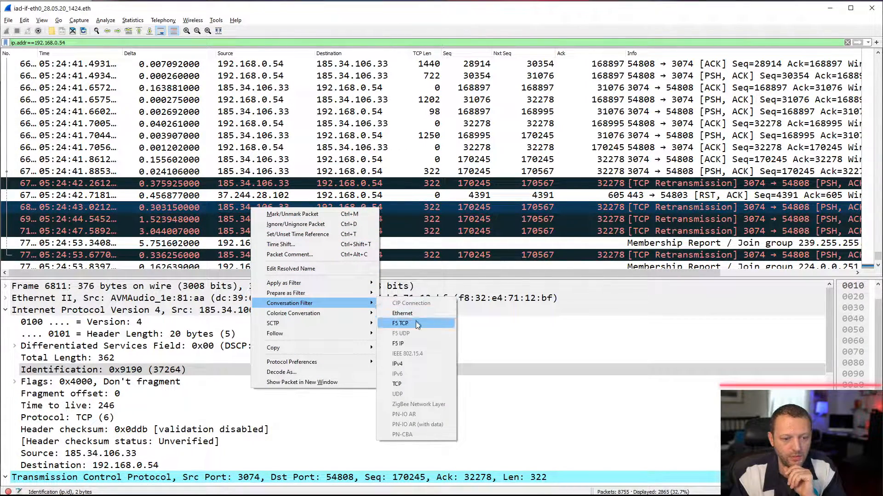
click(409, 385)
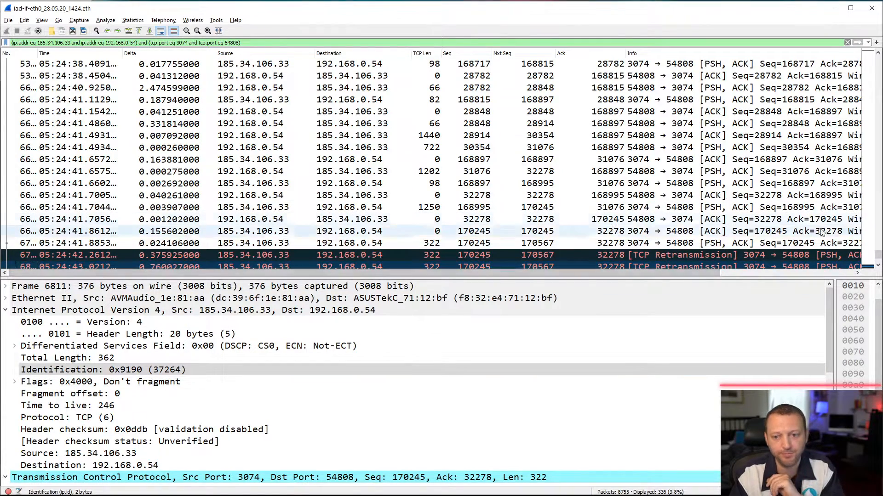
- Compare the Delta times of the server's five consecutive TCP retransmissions at the end of the conversation to examine the retransmission backoff
click(878, 266)
scroll(877, 266, down, 1)
click(575, 196)
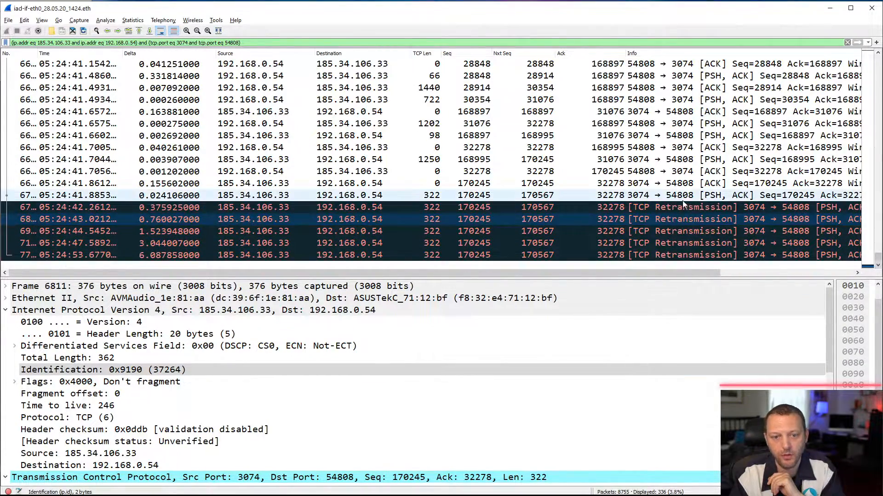
click(175, 206)
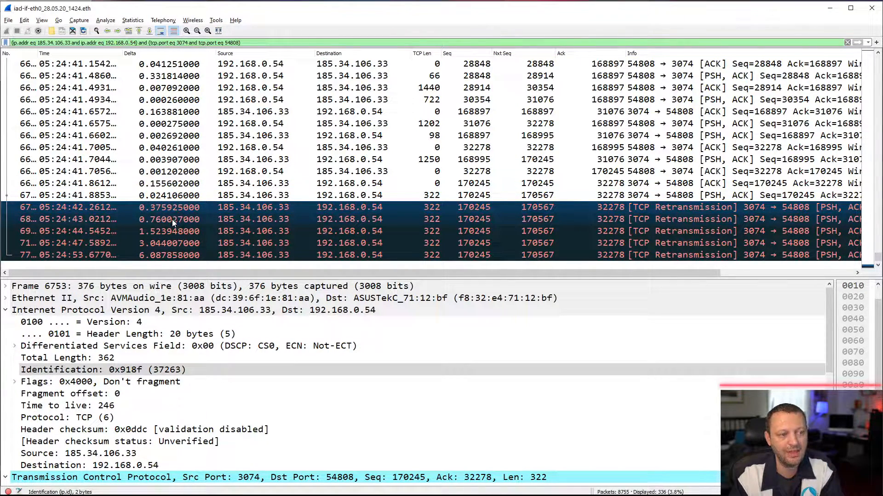
click(172, 219)
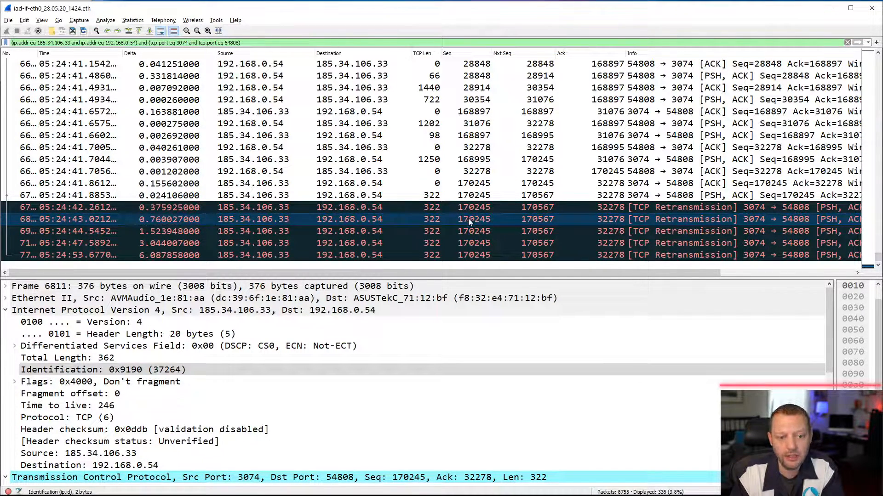
click(184, 233)
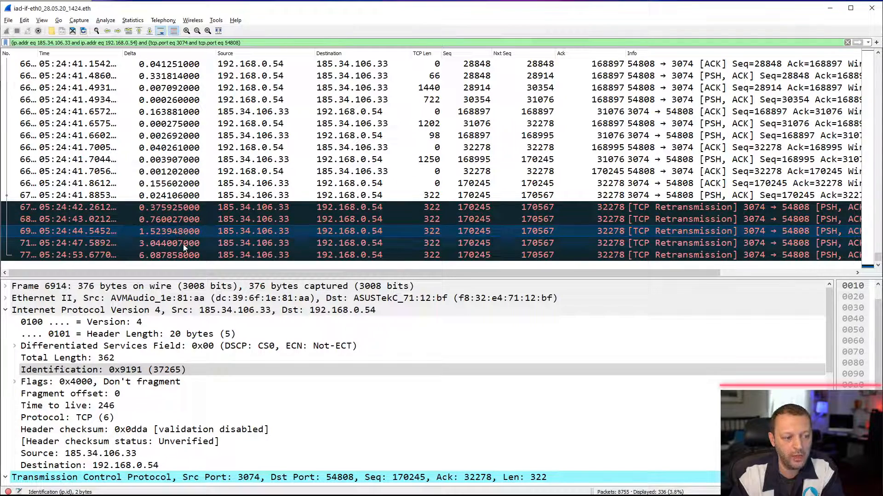
click(183, 245)
click(183, 256)
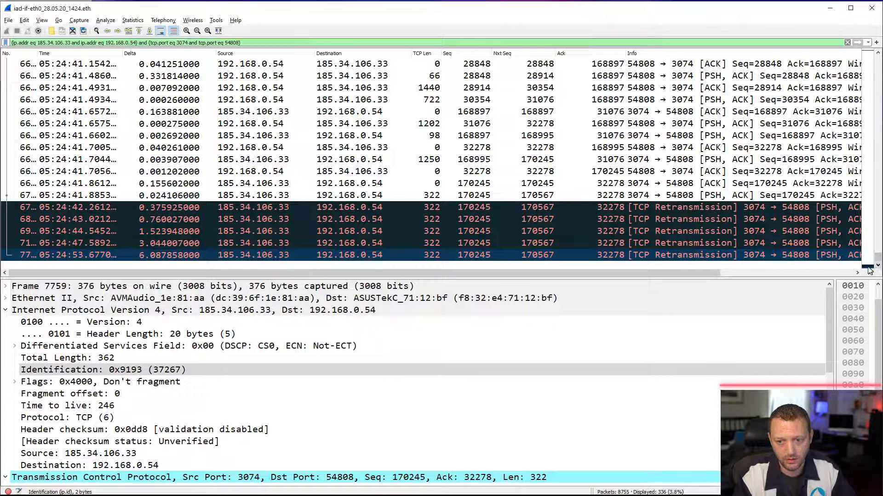
click(462, 228)
- Reapply the recent display filter ip.addr==192.168.0.54
click(868, 43)
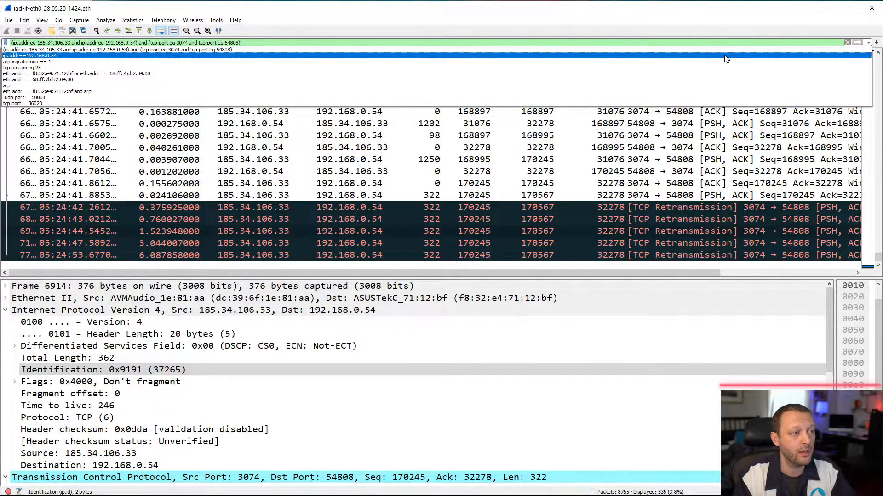
click(726, 58)
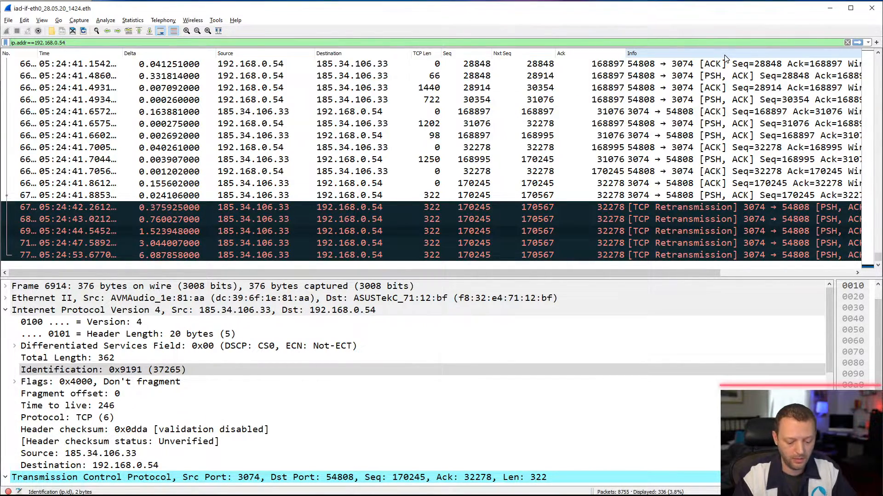
key(Return)
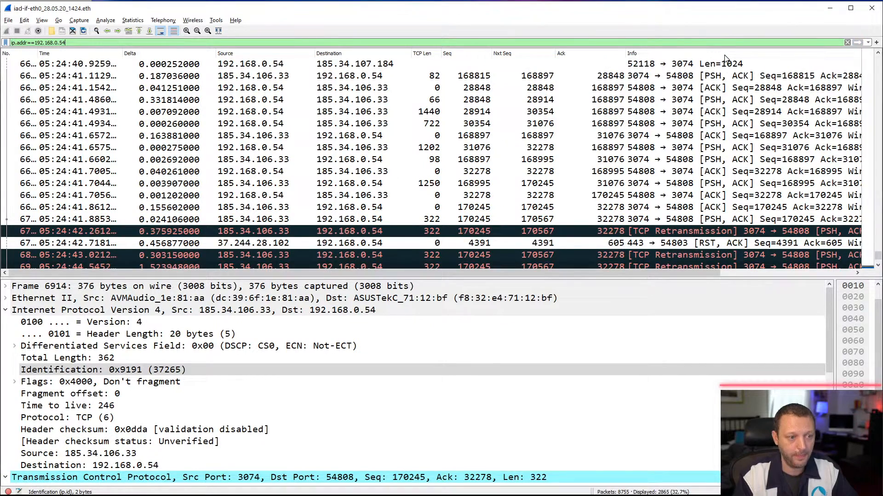
- Look through the packets around and after the server's retransmissions for traffic from 192.168.0.54, and inspect its membership report to 224.0.0.22
click(876, 266)
click(878, 266)
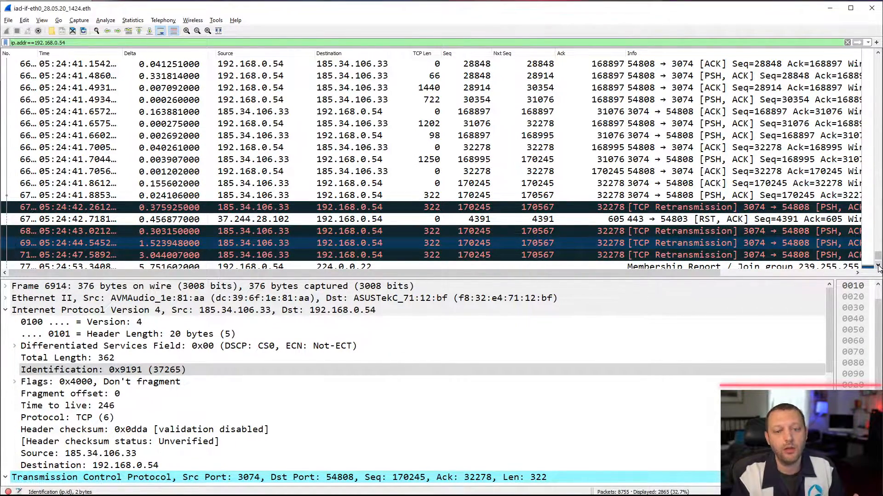
click(878, 267)
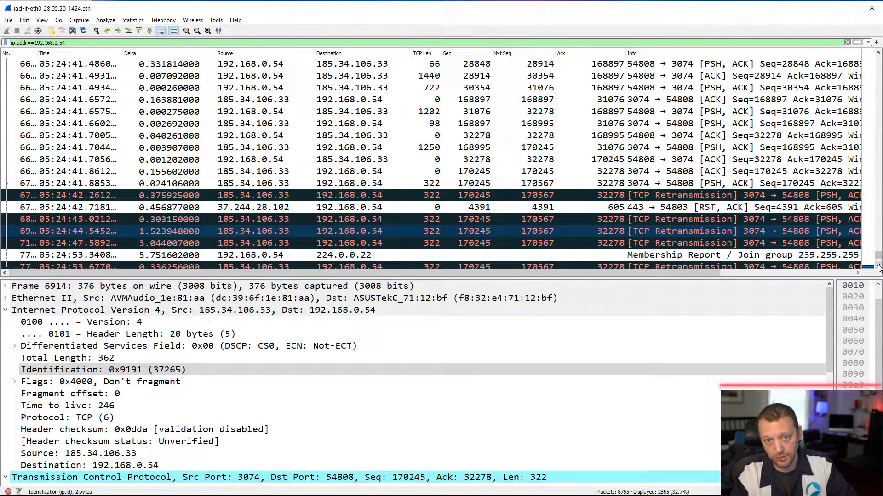
click(878, 267)
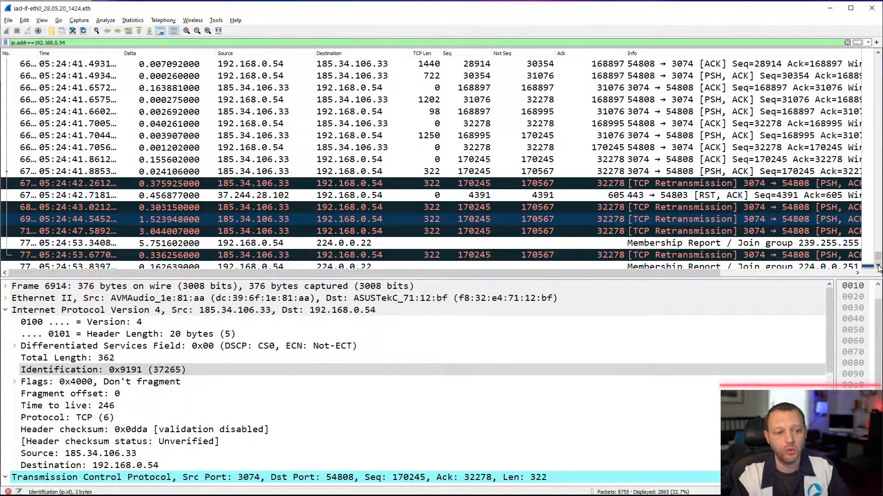
click(877, 267)
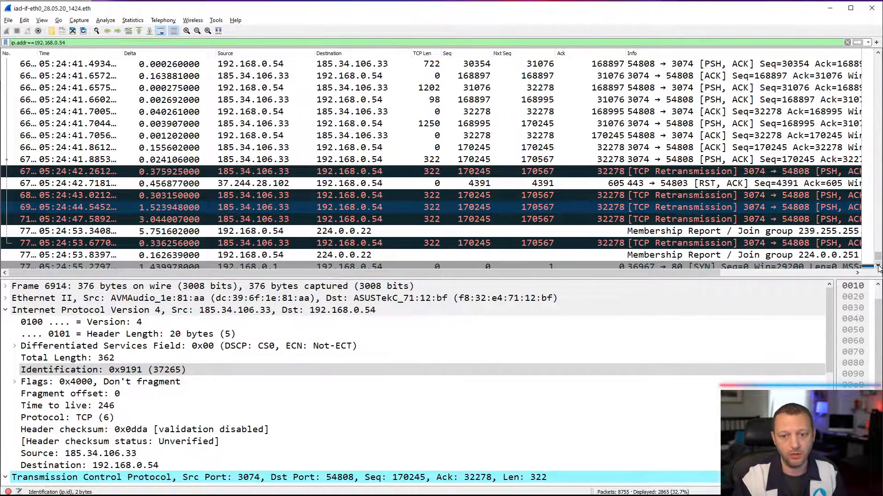
click(877, 267)
click(877, 267)
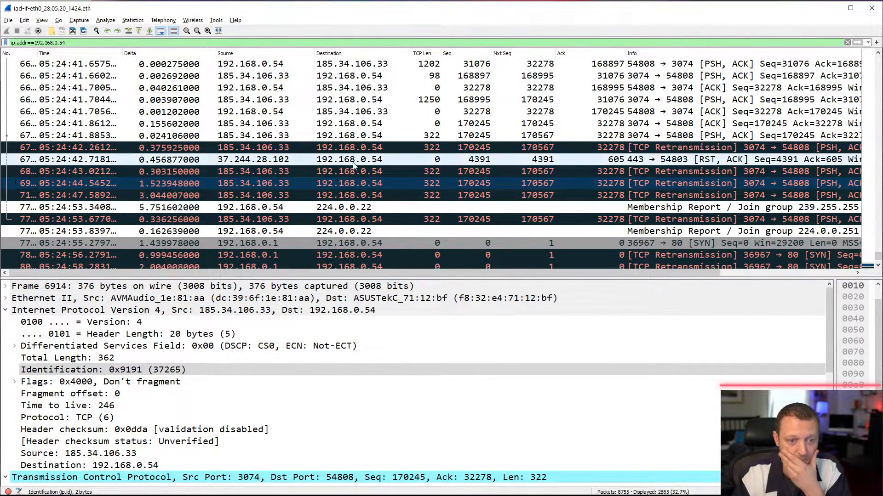
click(288, 208)
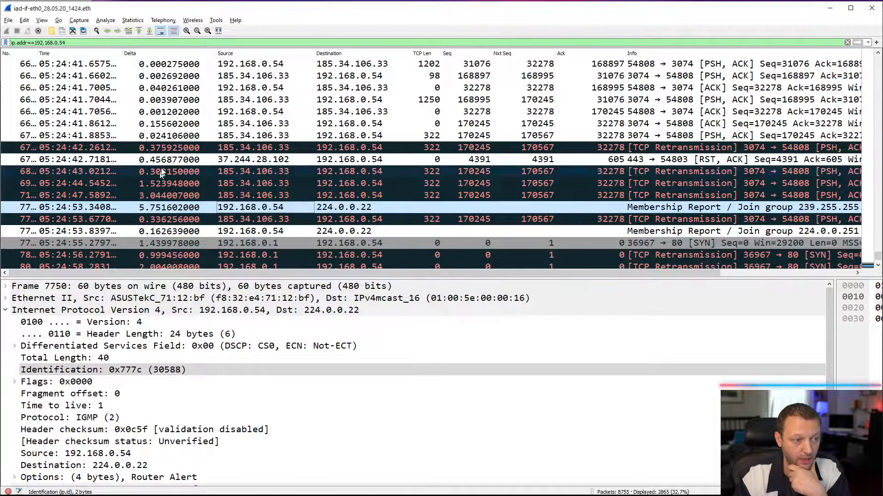
- Change the time display format to Seconds Since Beginning of Capture, with the first TCP retransmission selected
click(67, 149)
click(41, 20)
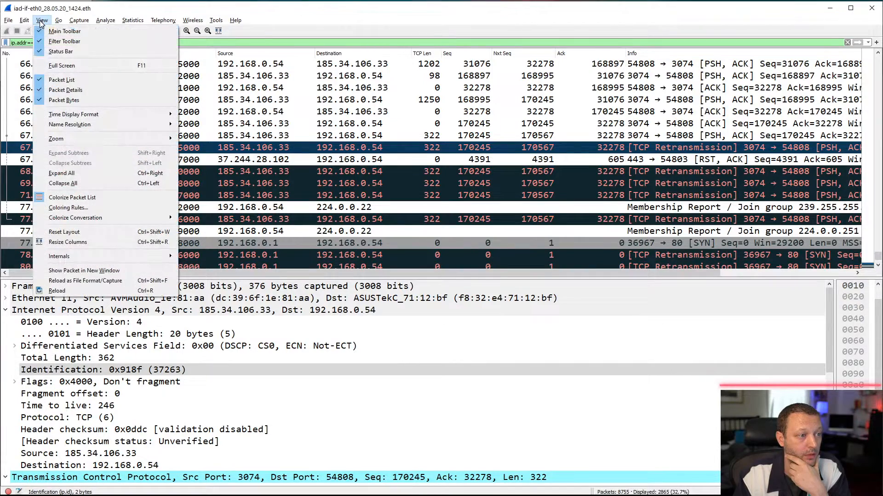
mouse_move(94, 115)
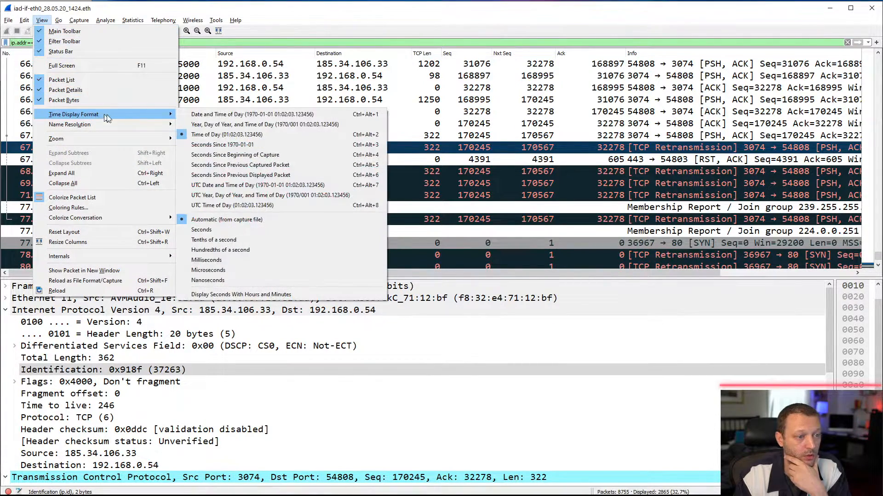
click(229, 155)
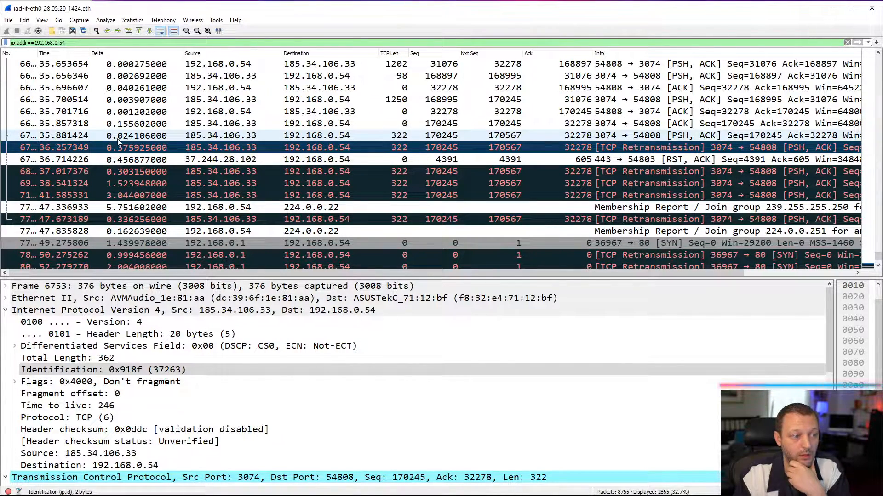
- Set the server's original 322-byte packet, just before the first retransmission, as the time reference
click(73, 136)
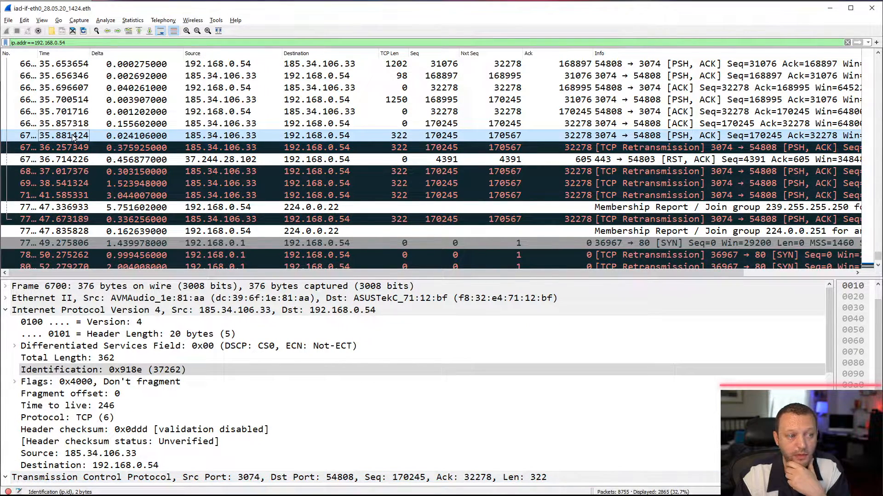
click(24, 20)
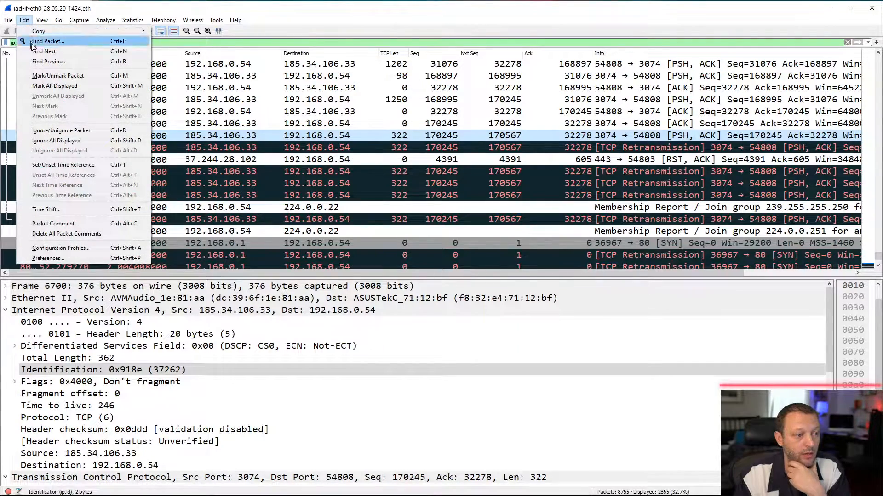
click(81, 166)
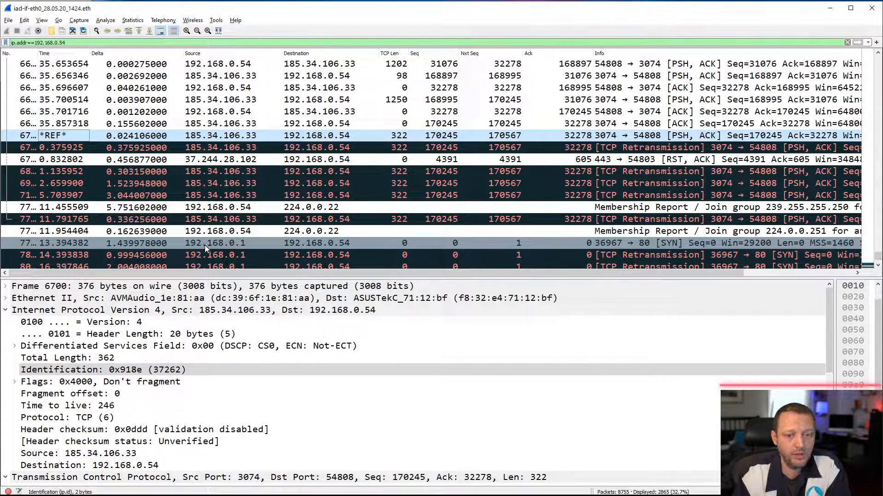
- Inspect the client's membership report joining group 239.255.255.250, collapsing its IPv4 details
click(214, 209)
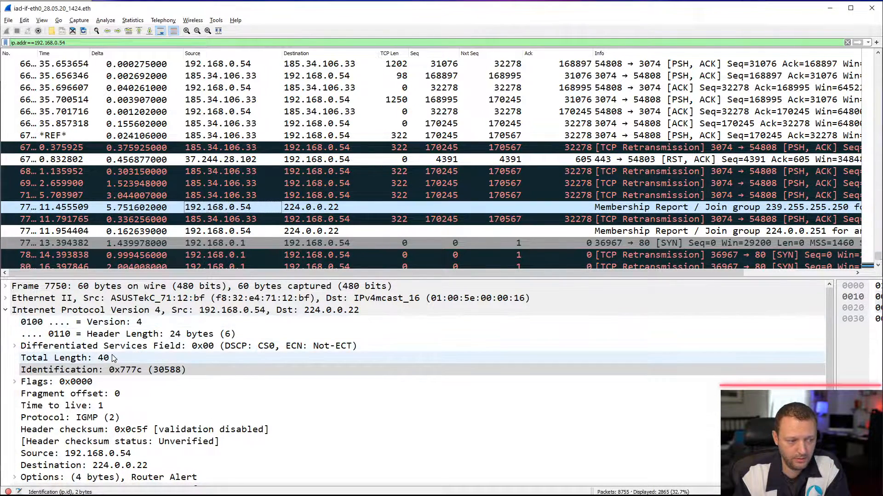
click(6, 310)
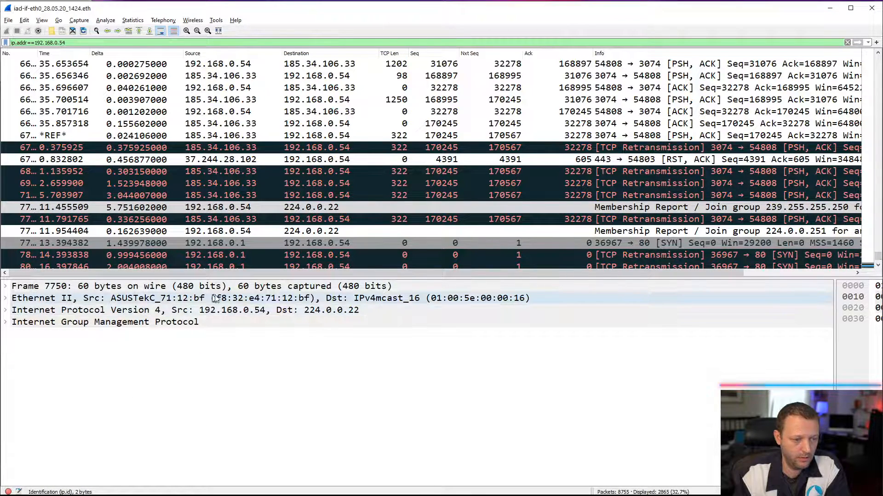
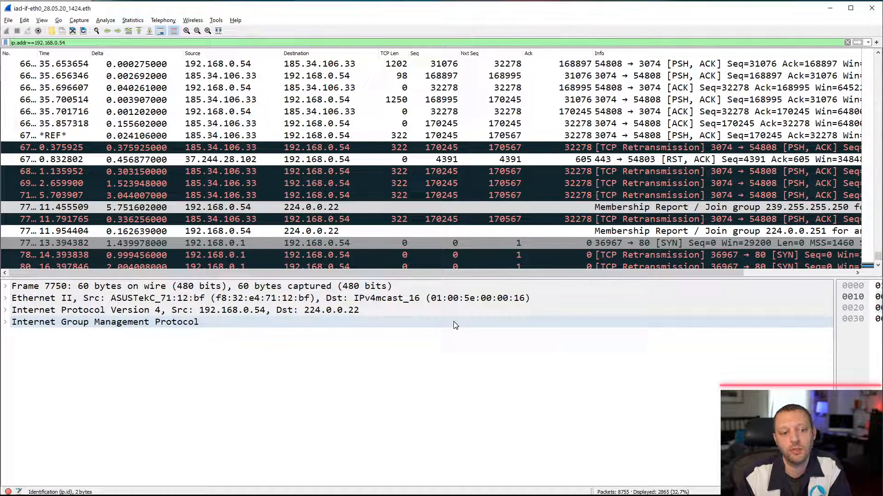
- Compare the client's membership reports joining groups 239.255.255.250 and 224.0.0.251 around the server's last retransmission
click(323, 212)
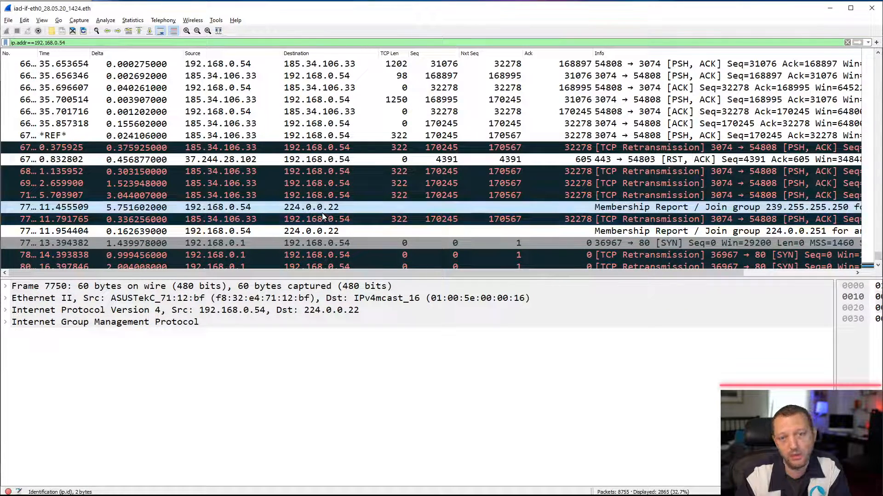
click(321, 231)
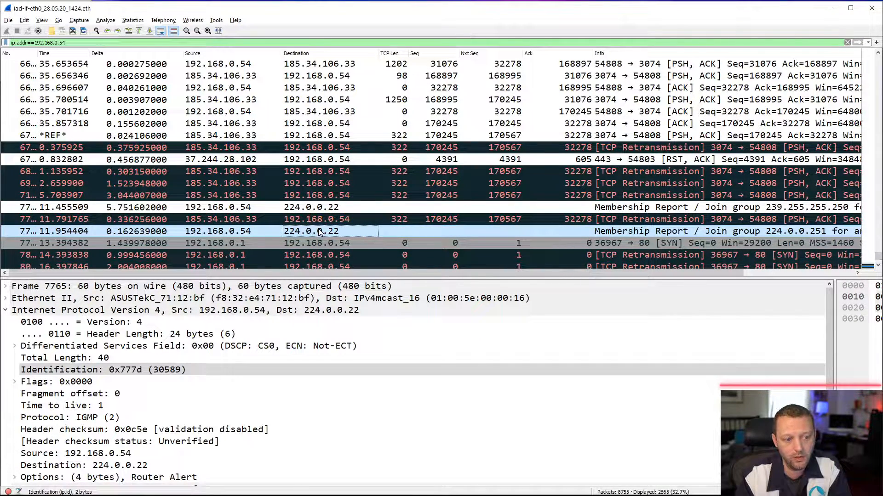
click(321, 208)
click(320, 231)
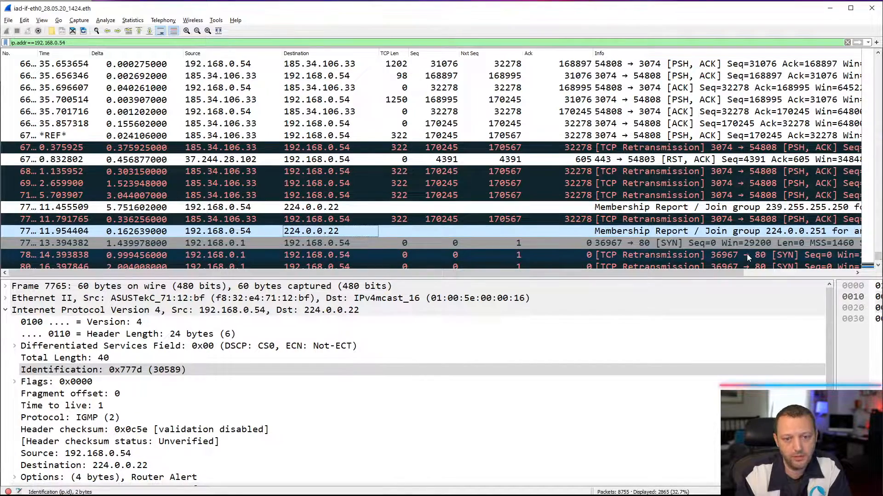
click(878, 266)
click(878, 265)
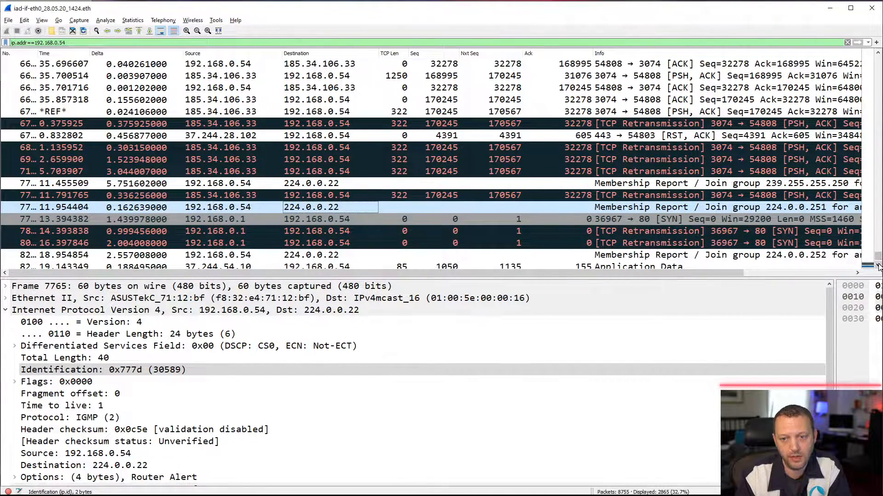
click(792, 185)
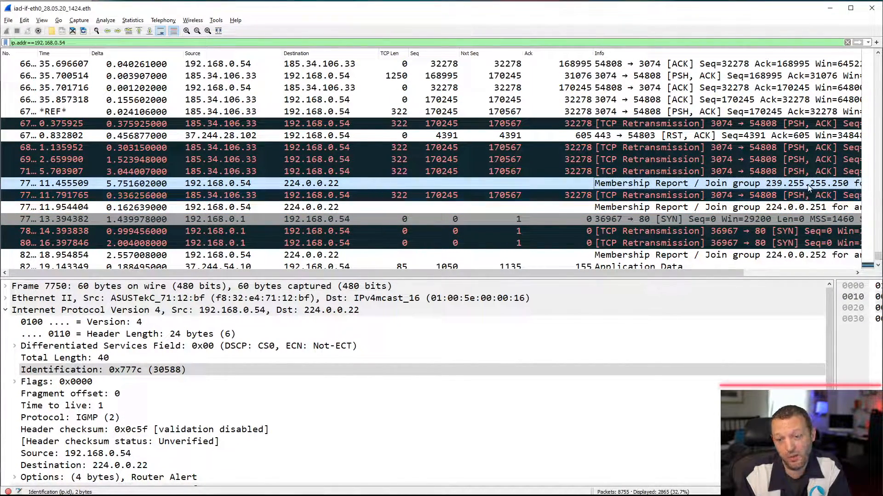
click(799, 209)
click(877, 267)
click(876, 266)
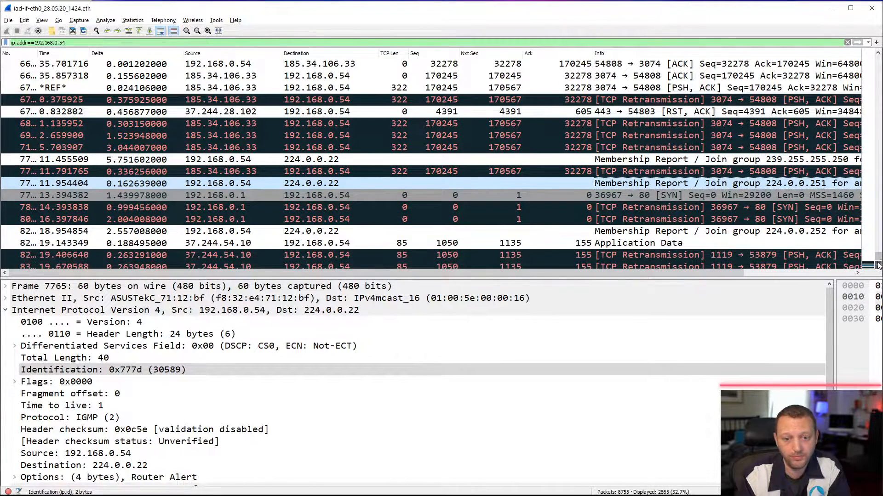
- Inspect the SYN from 192.168.0.1 to port 80 on the client and the two SYN retransmissions that follow it
click(262, 174)
click(254, 197)
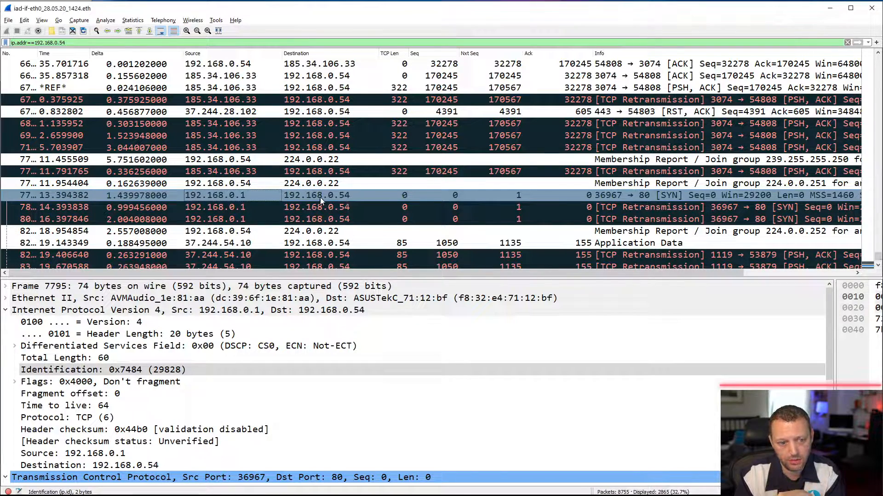
click(648, 195)
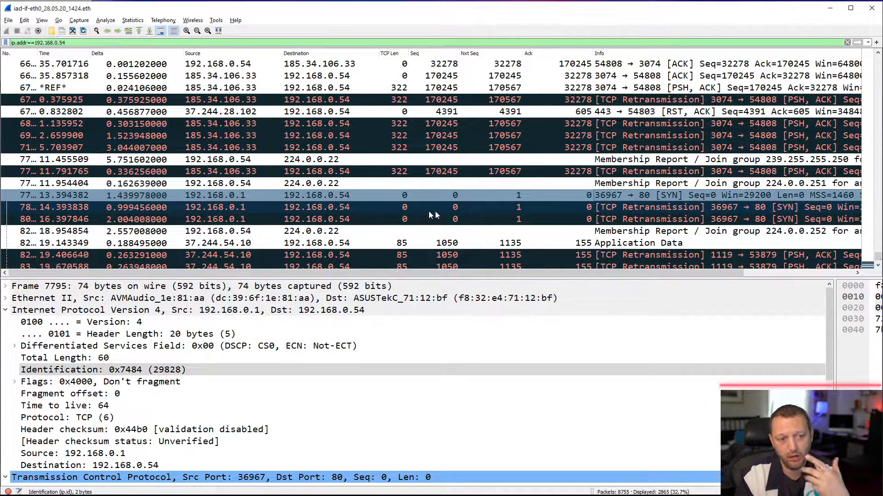
click(332, 198)
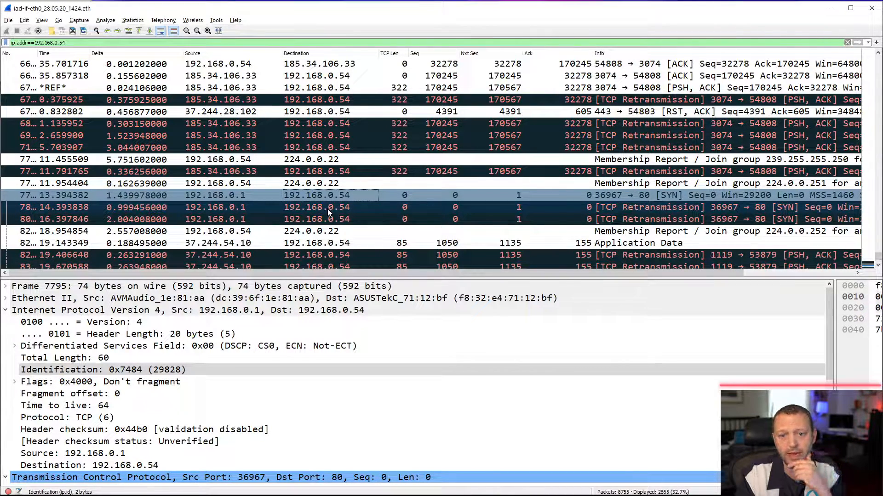
click(328, 209)
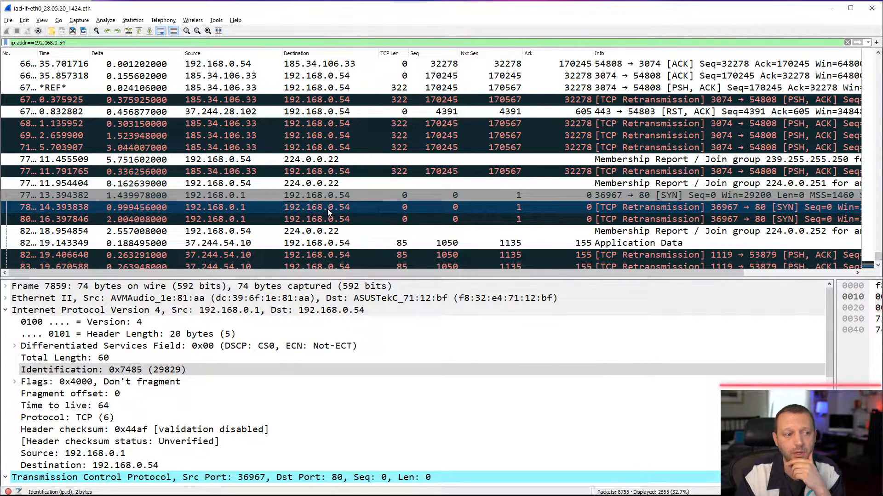
click(174, 215)
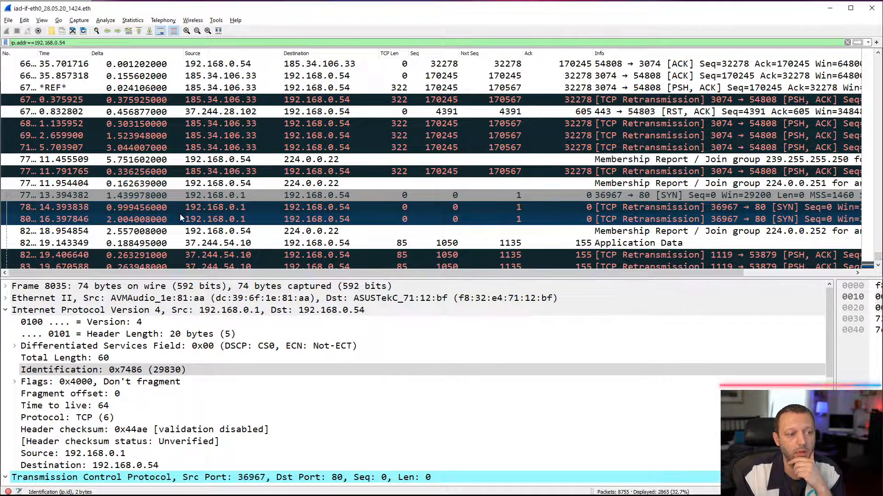
- Examine the membership report for group 224.0.0.252 and the Application Data from 37.244.54.10, through to the last filtered packet
click(273, 235)
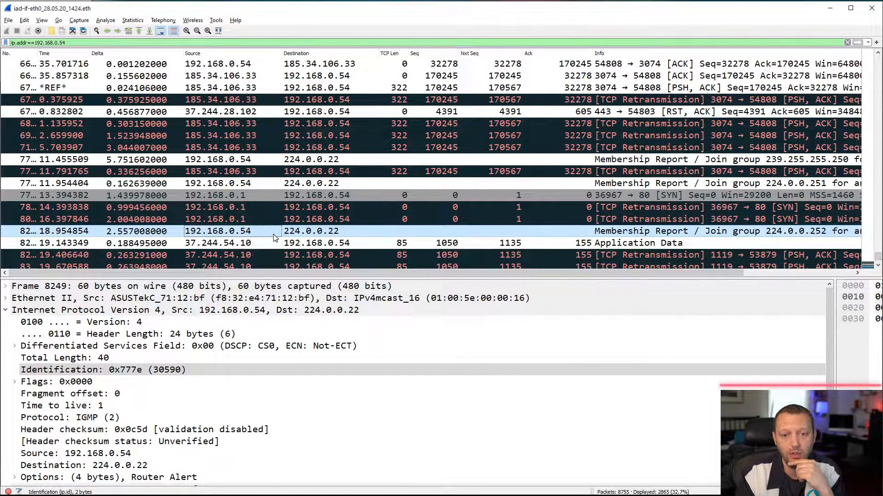
click(642, 243)
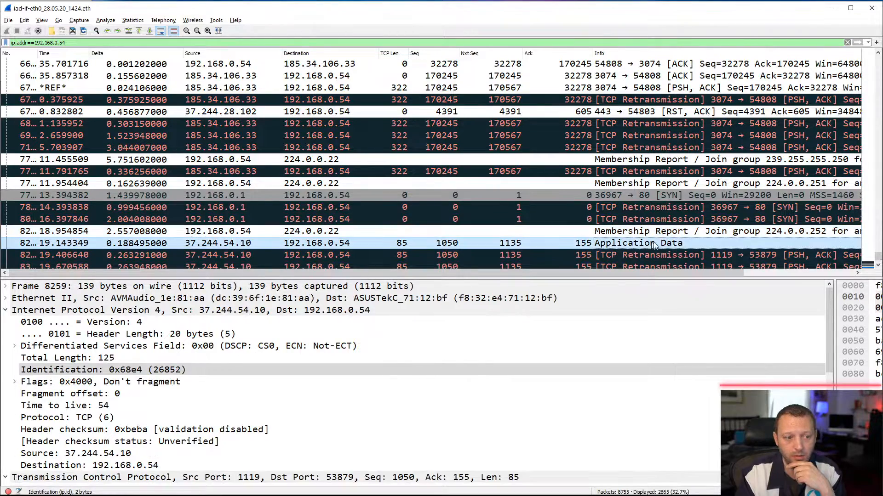
click(878, 270)
click(878, 269)
click(878, 269)
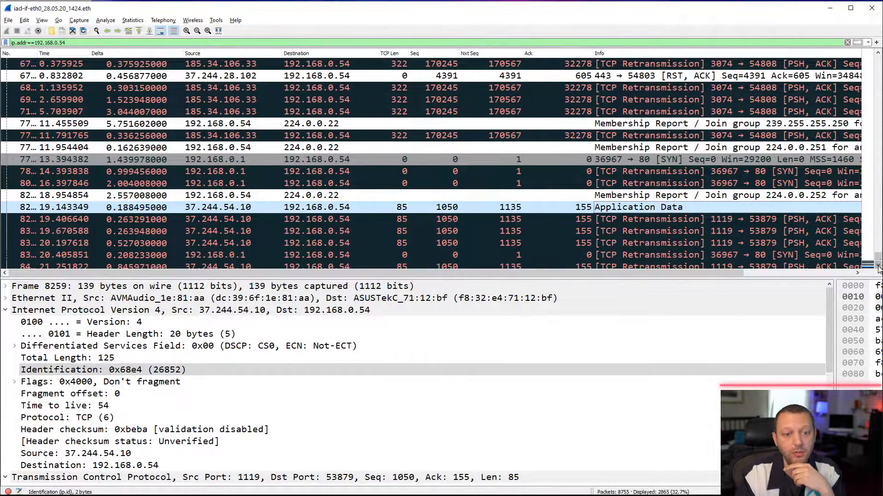
click(878, 270)
click(878, 269)
click(878, 269)
click(878, 269)
click(878, 269)
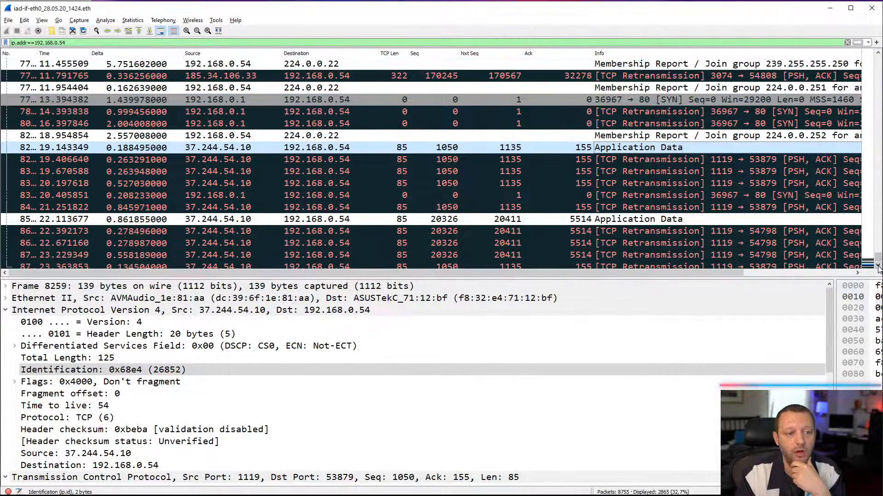
click(878, 269)
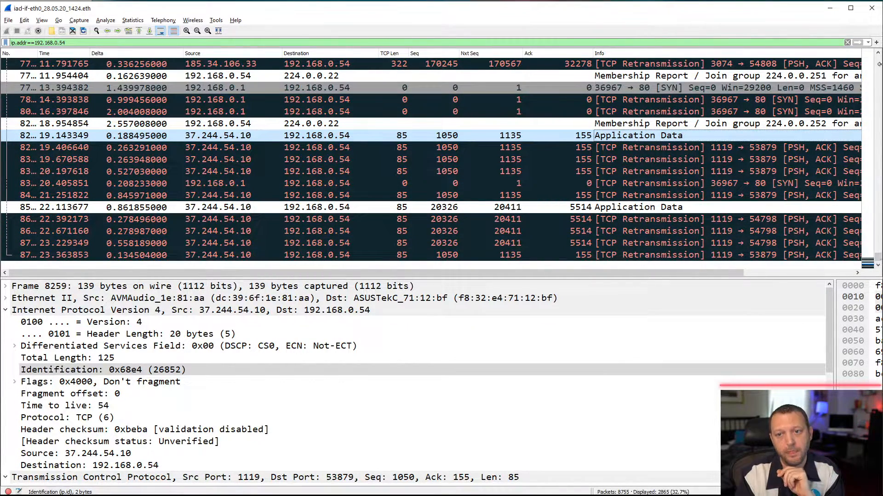
- Go back to the client's last ACK to 185.34.106.33 before the time-reference packet and inspect it
scroll(878, 55, up, 2)
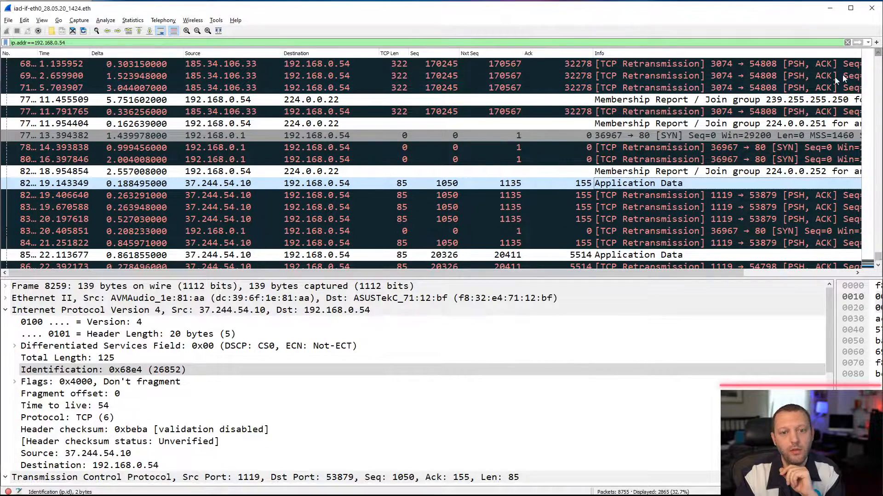
scroll(878, 55, up, 2)
click(878, 56)
click(878, 56)
click(878, 55)
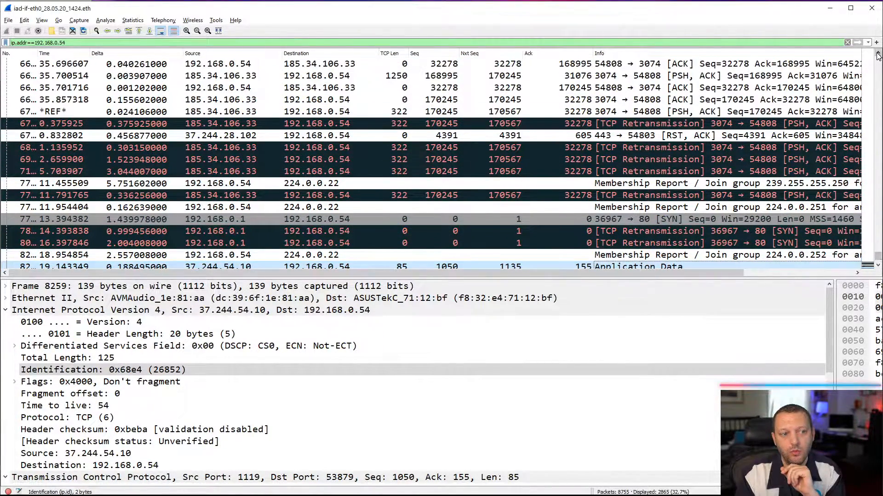
click(878, 55)
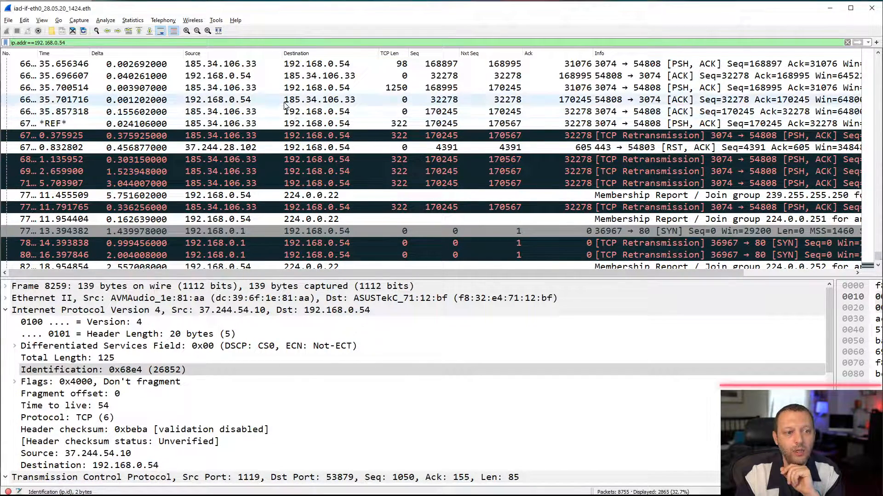
click(317, 99)
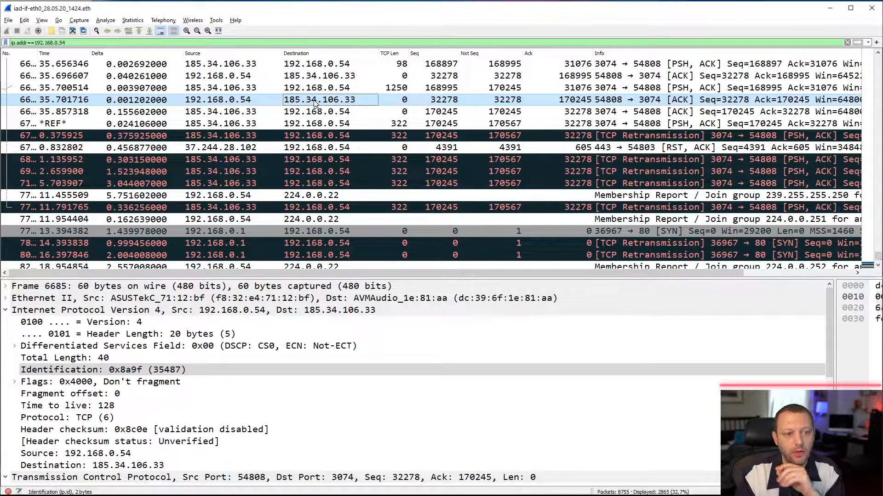
click(278, 103)
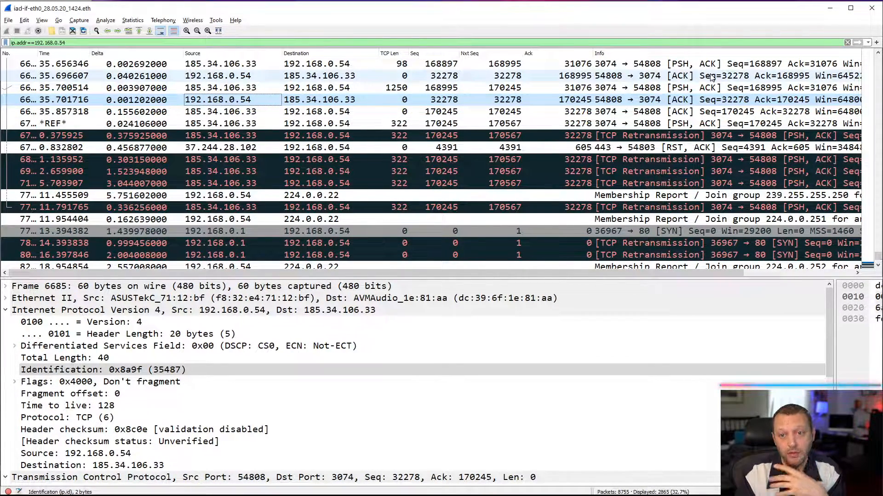
- Clear the display filter and inspect the Qualcomm Atheros OP_ATTR.REQ packet directly after the client's last ACK
click(846, 43)
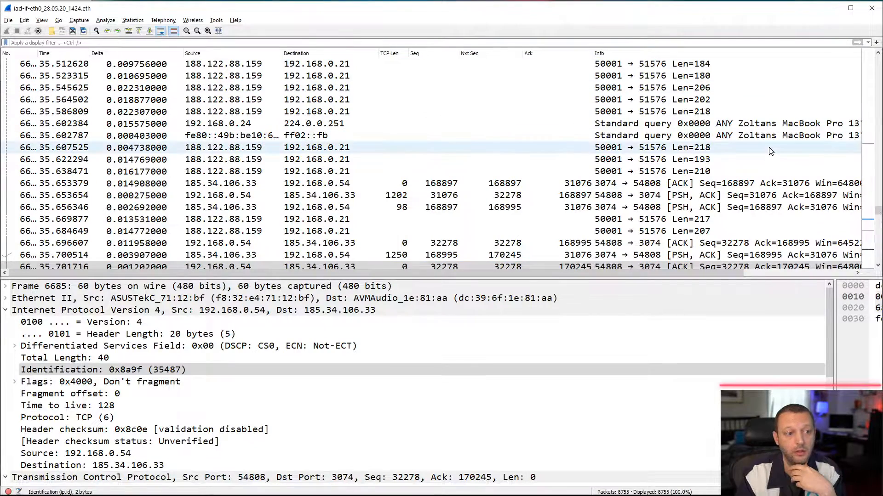
click(878, 266)
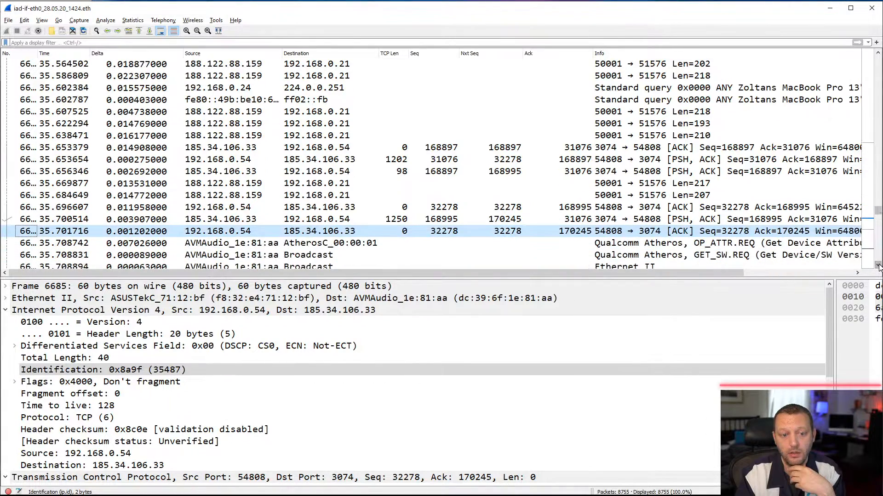
click(879, 265)
click(879, 265)
click(879, 265)
click(879, 265)
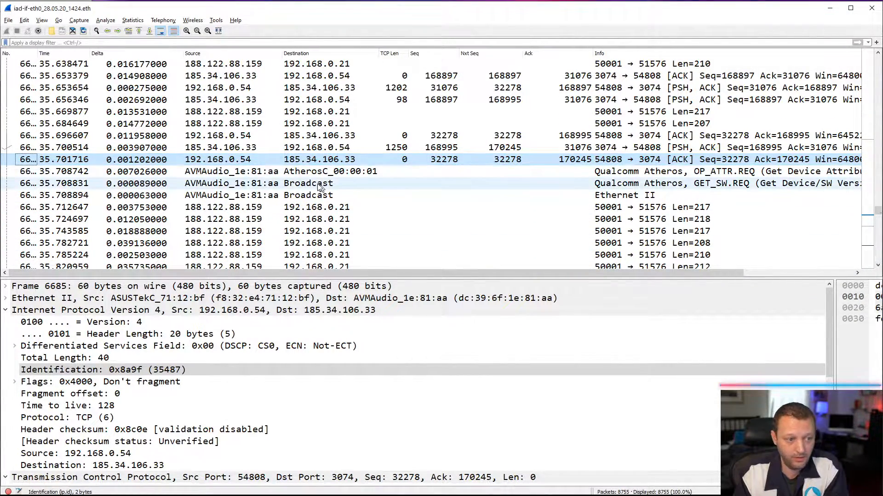
click(294, 173)
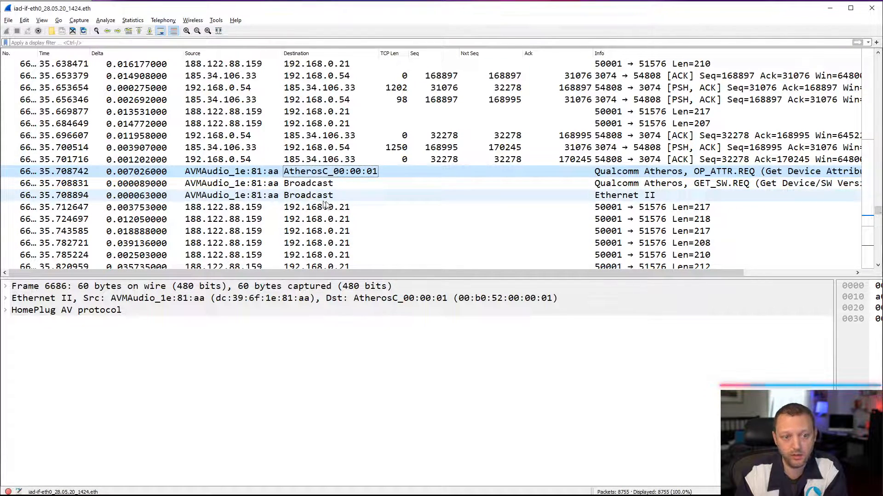
- Inspect the first UDP packet from 188.122.88.159 to 192.168.0.21 after the broadcasts, collapsing its IPv4 details
click(877, 265)
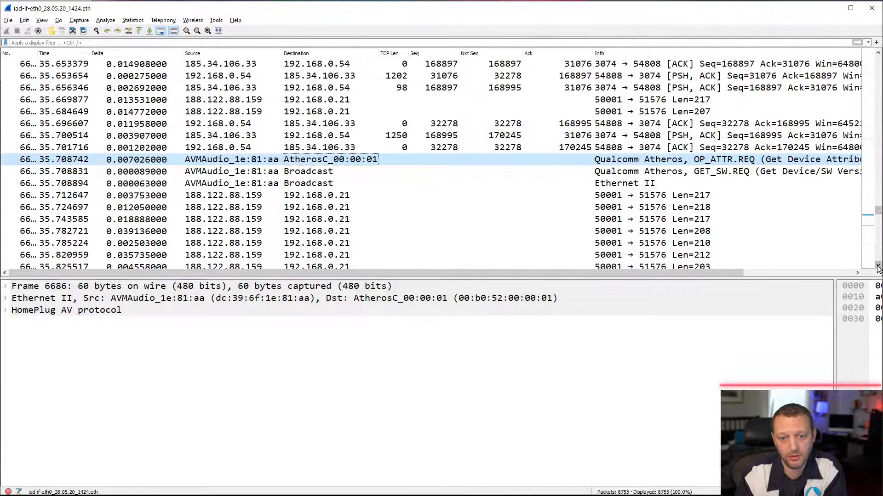
click(878, 266)
click(878, 266)
click(877, 266)
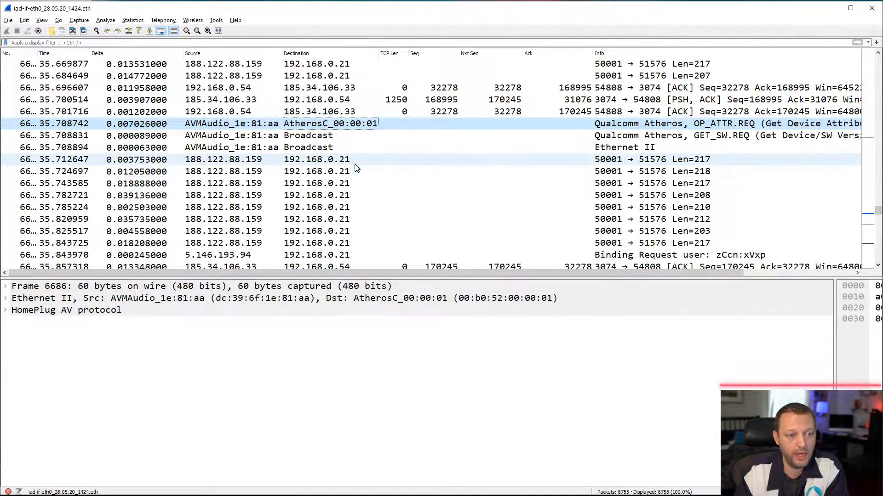
click(339, 161)
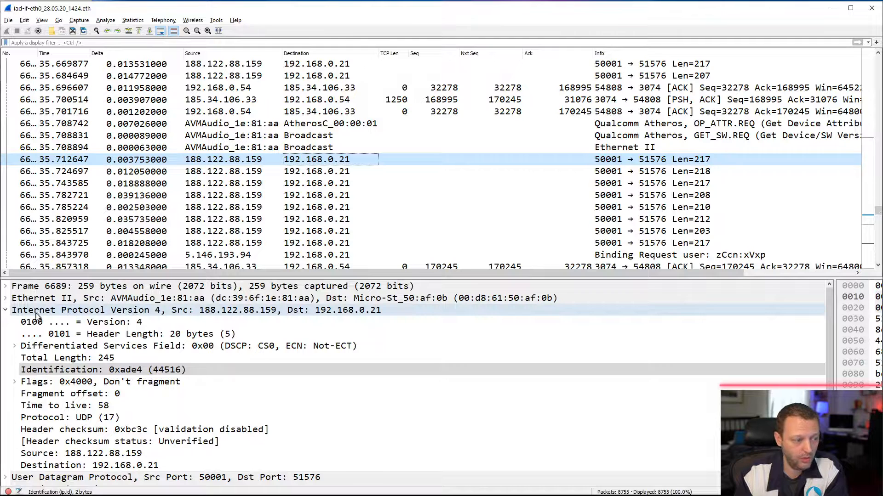
click(11, 312)
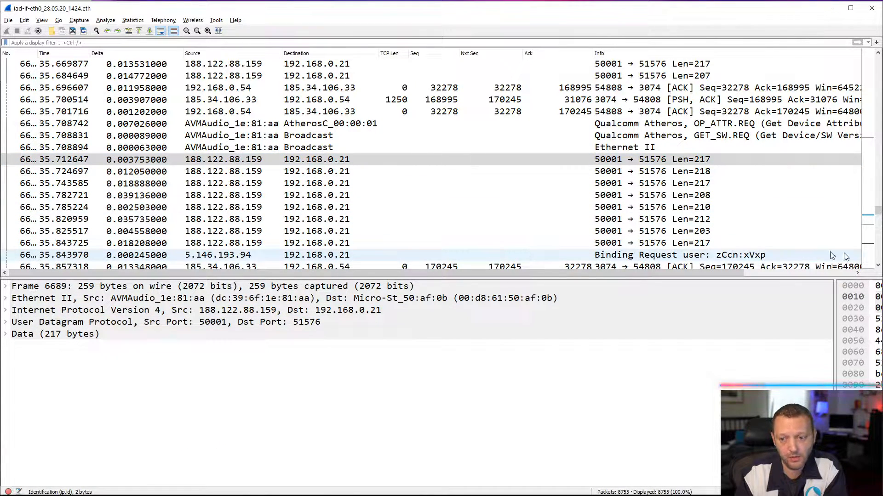
- Inspect the Binding Request from 5.146.193.94, the server's ACK to the client and the 322-byte time-reference packet
click(878, 266)
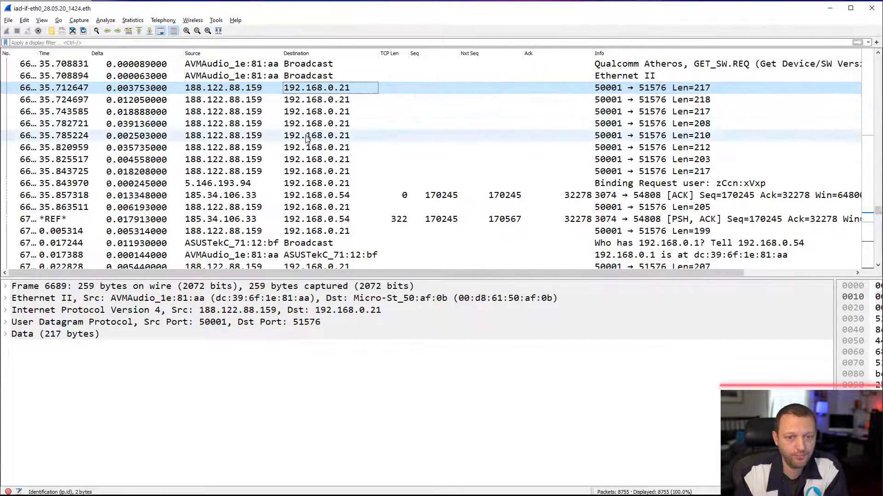
click(304, 184)
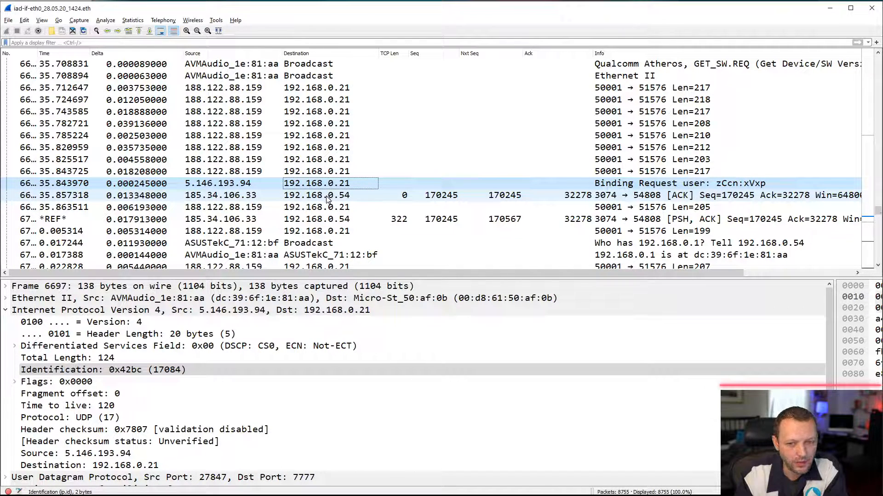
click(317, 200)
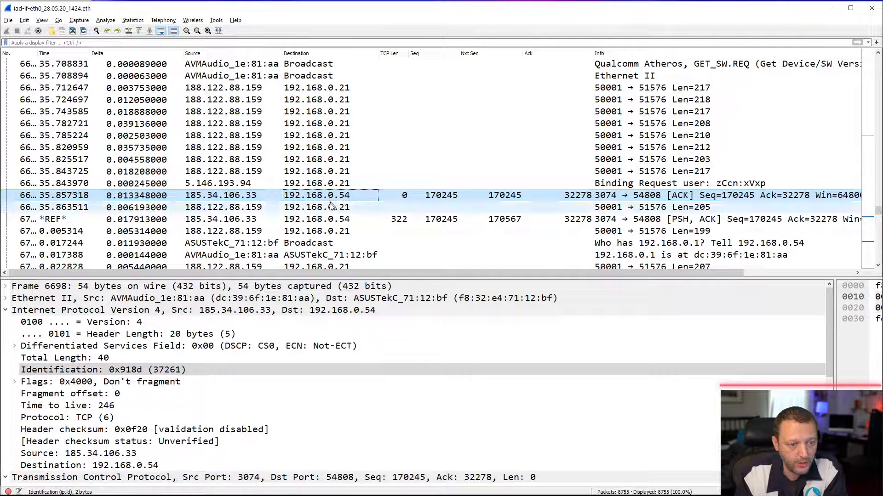
click(323, 220)
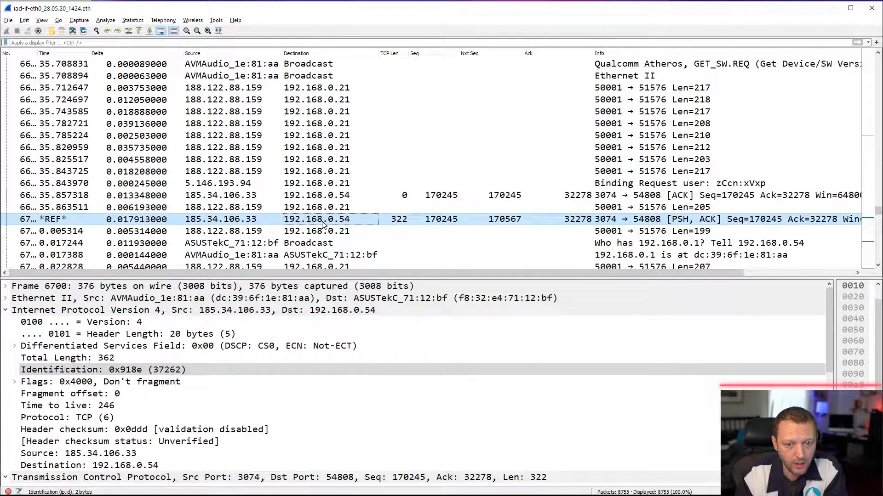
- Inspect the client's ARP request for 192.168.0.1 and bring the reply and following packets into view
click(322, 245)
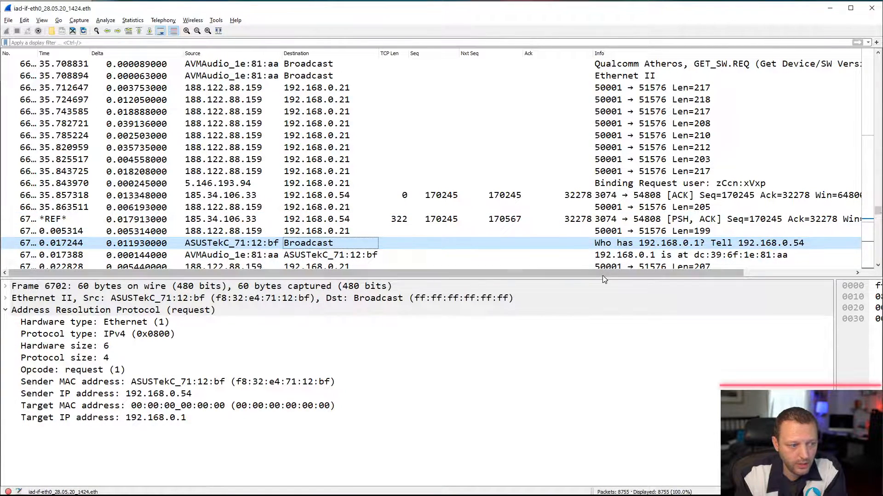
click(878, 266)
click(878, 267)
click(878, 267)
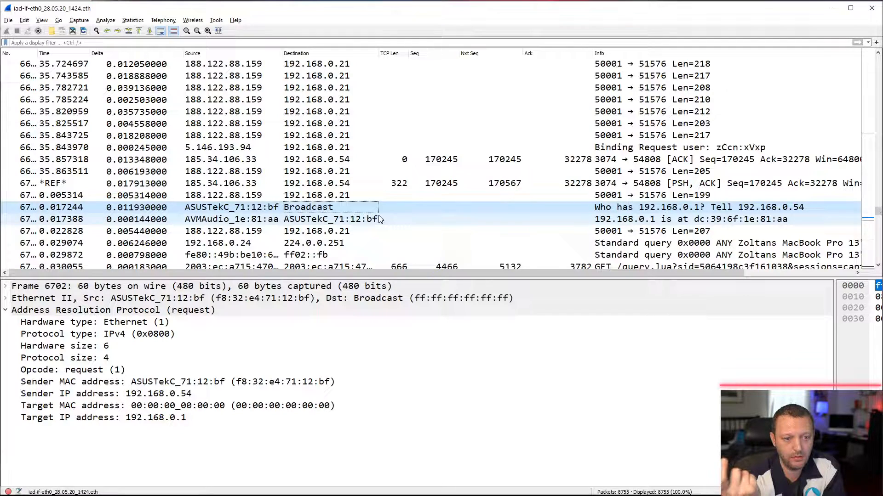
- Inspect the ARP reply to the client, and list the local ARP cache in Windows PowerShell with arp -a before returning to Wireshark
click(338, 220)
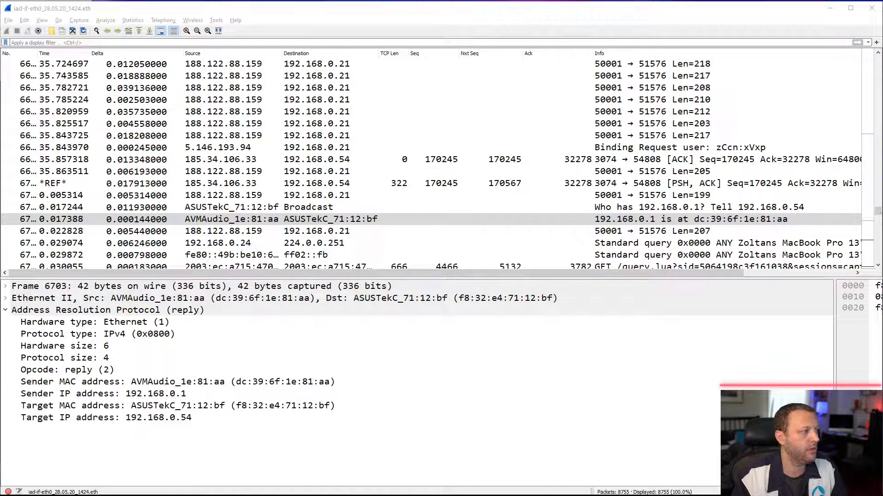
drag(1, 87, 526, 67)
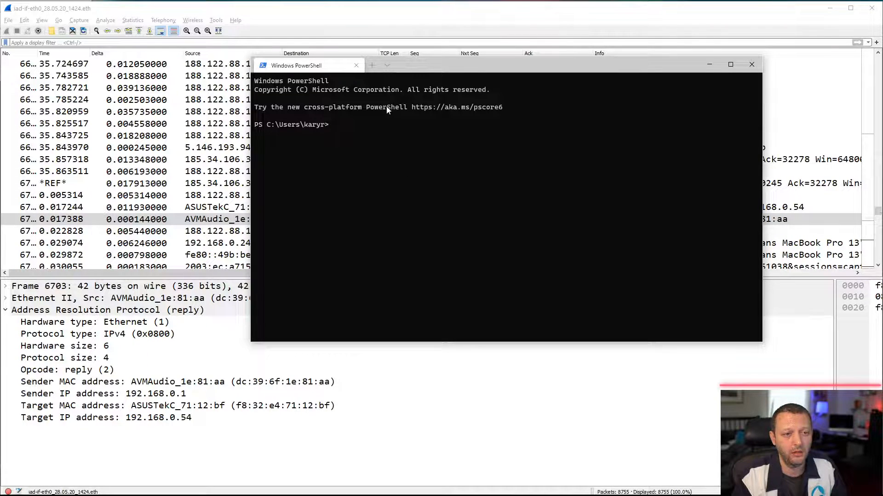
text(arp -a)
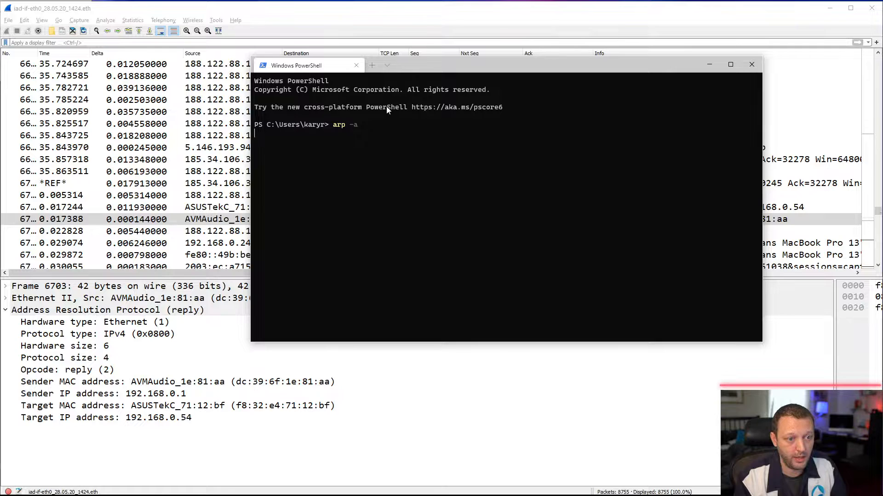
key(Return)
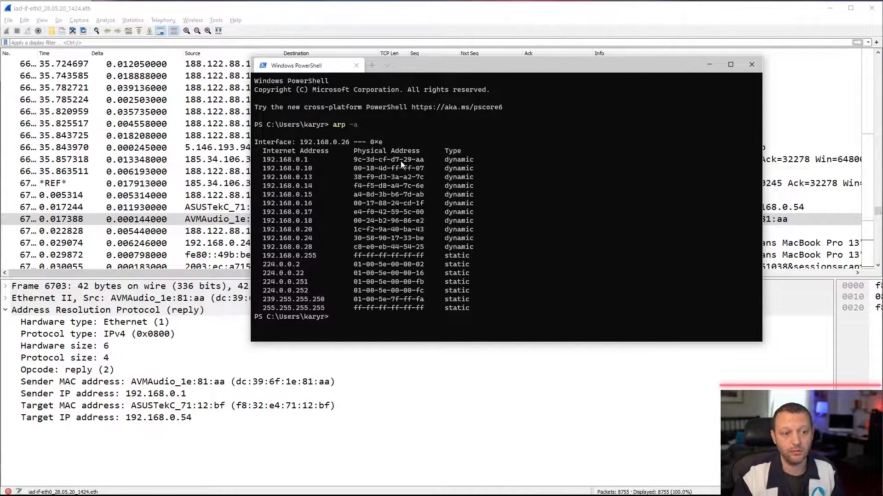
click(711, 67)
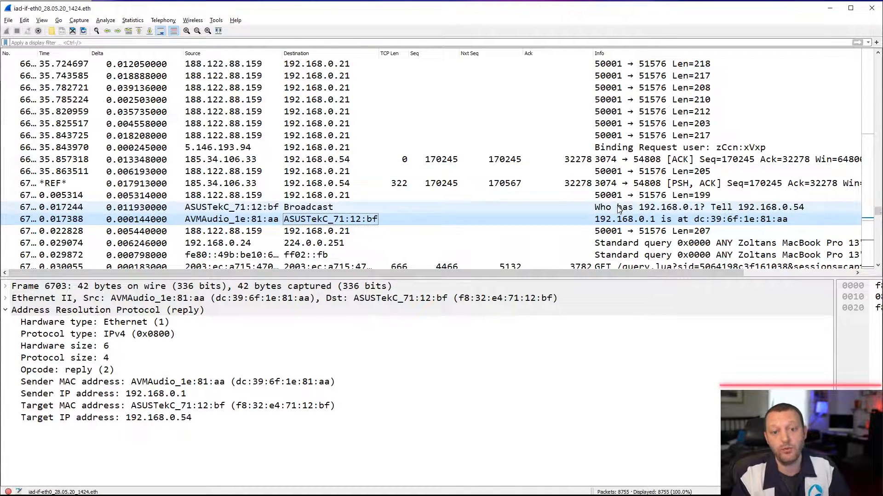
- Compare the client's ARP request for 192.168.0.1 with the AVMAudio reply and the packets around them
click(877, 266)
click(877, 266)
click(878, 266)
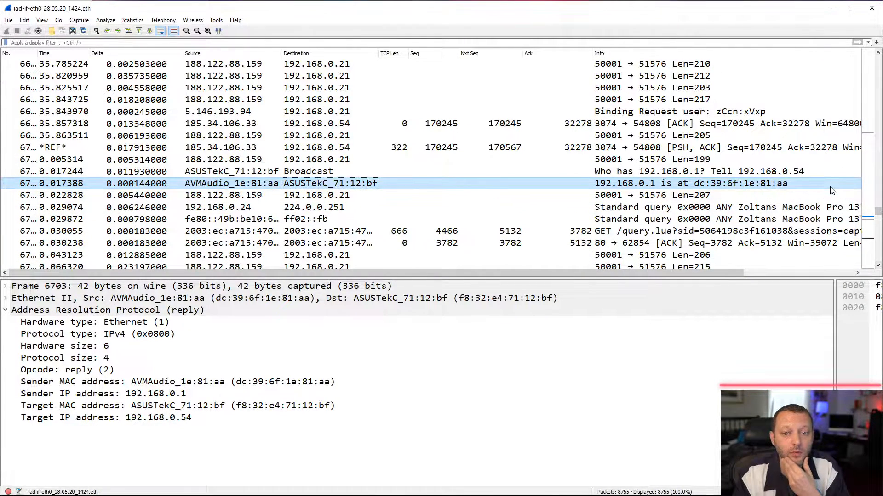
click(878, 54)
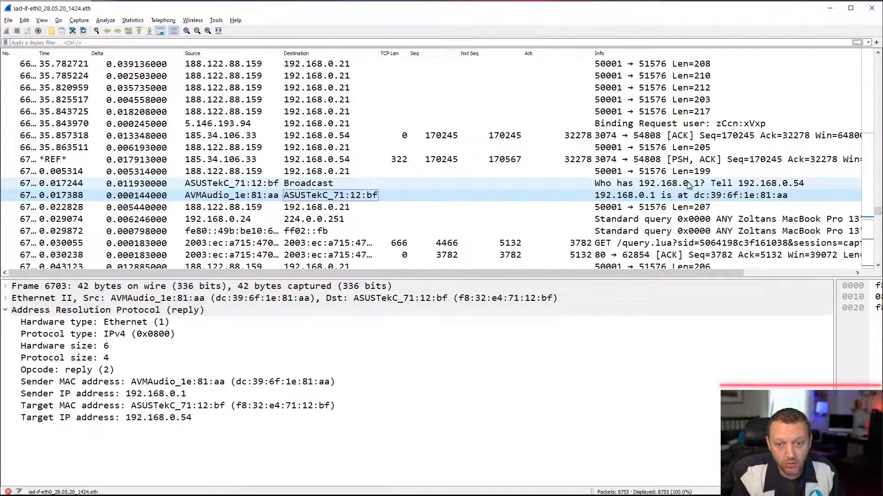
click(327, 184)
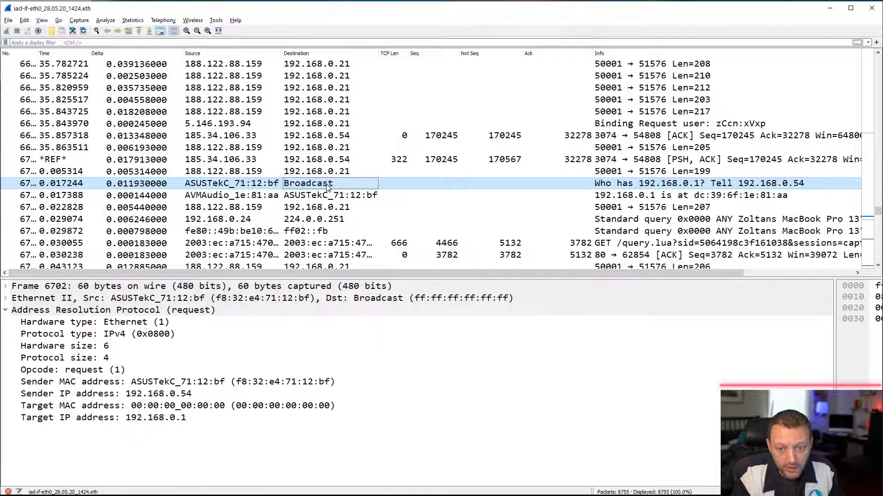
click(327, 196)
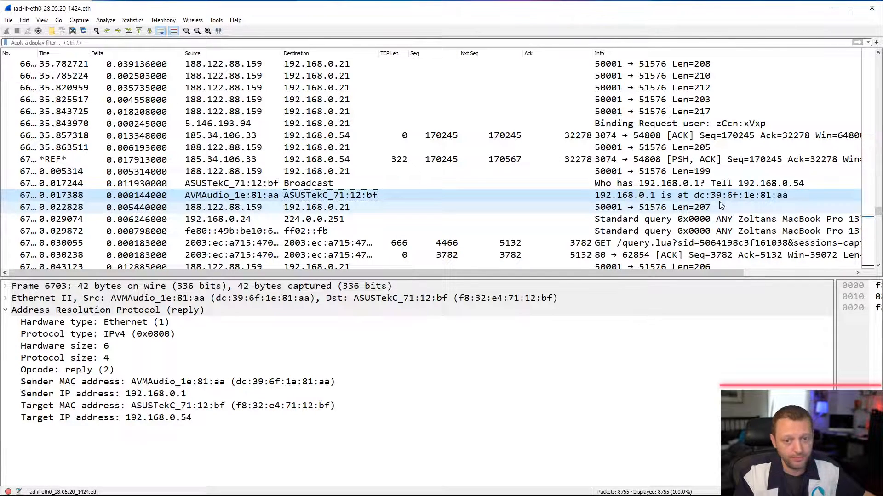
click(702, 186)
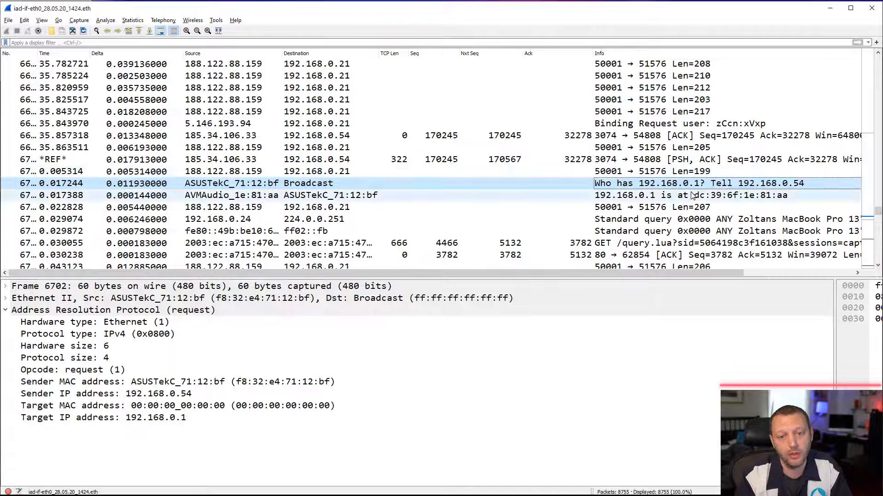
- Filter the capture on the ARP request's source Ethernet address, eth.addr == f8:32:e4:71:12:bf
click(314, 185)
click(27, 298)
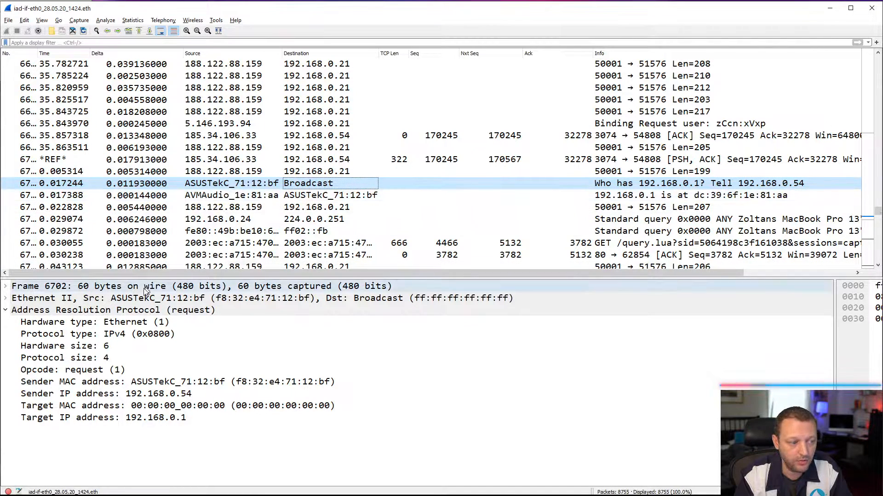
click(6, 299)
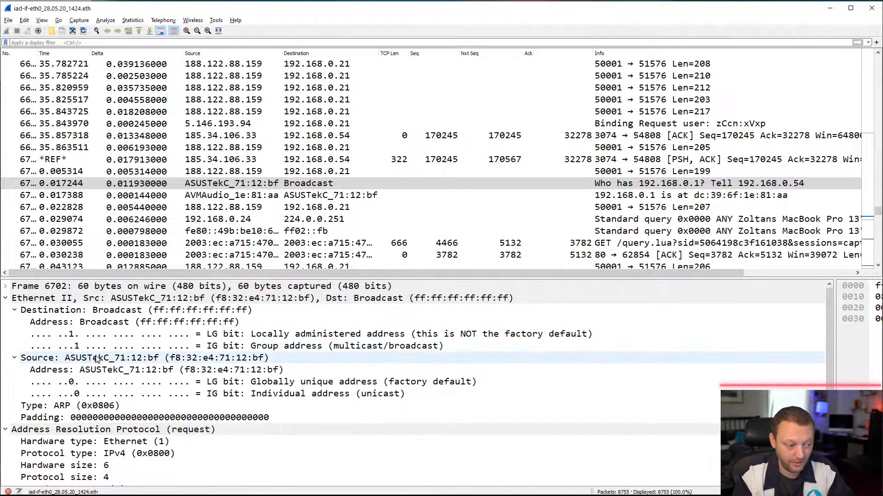
click(122, 371)
right_click(122, 370)
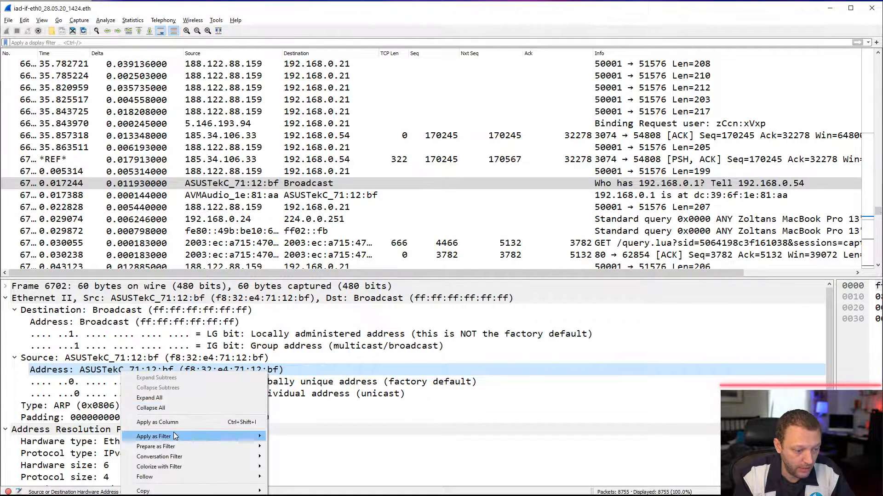
mouse_move(174, 436)
click(300, 453)
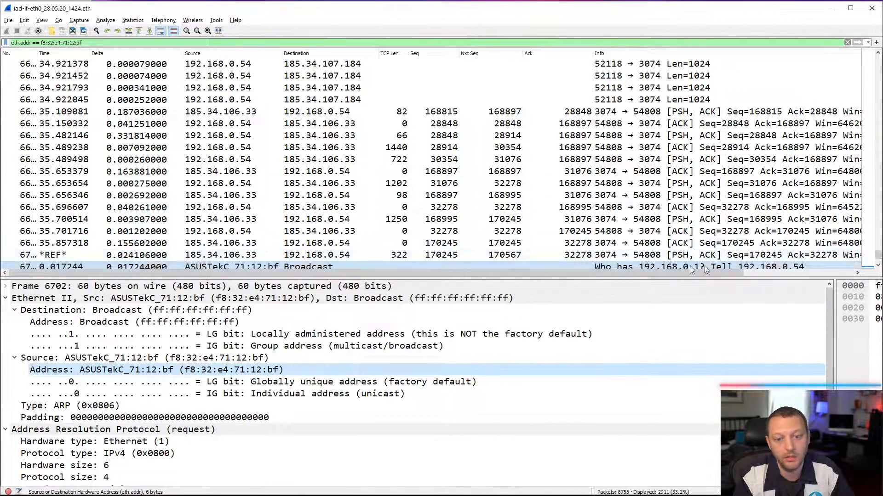
- Review the client's filtered traffic after the ARP exchange, covering the server's retransmissions, the membership reports and the router's SYN packets
click(878, 265)
click(878, 266)
click(878, 266)
click(878, 265)
click(878, 266)
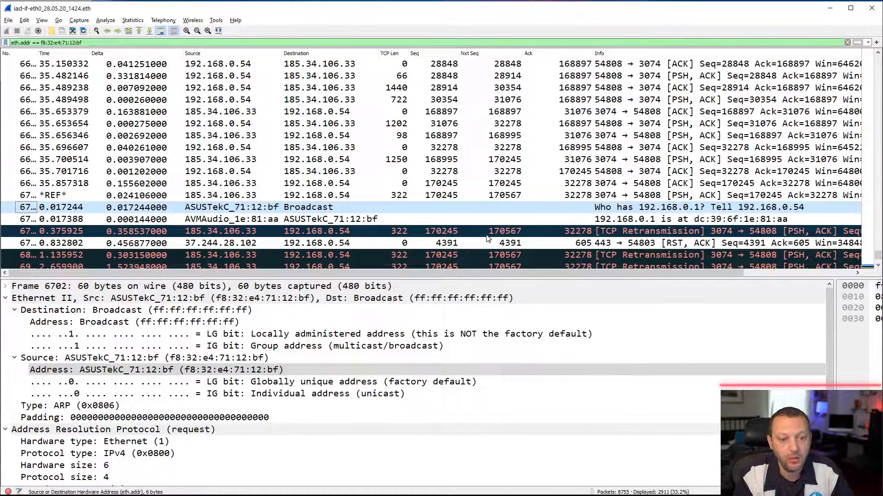
click(878, 266)
click(879, 267)
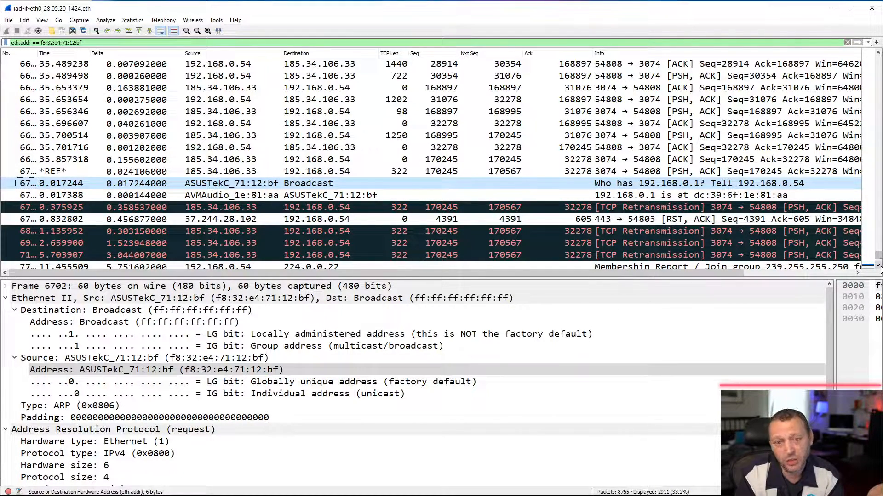
click(878, 266)
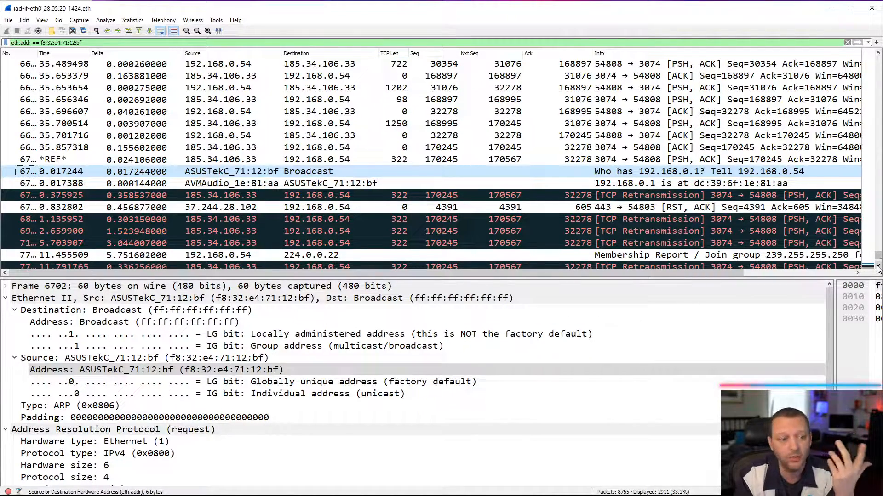
click(878, 268)
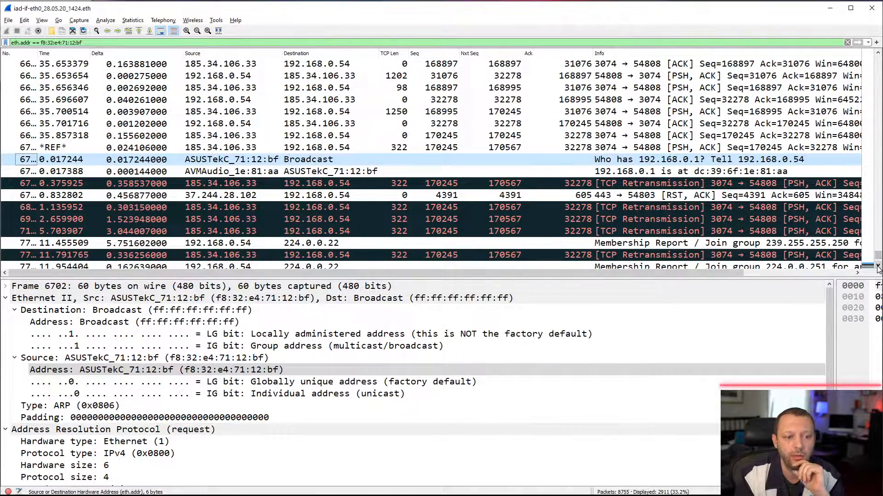
click(878, 267)
click(878, 267)
click(878, 268)
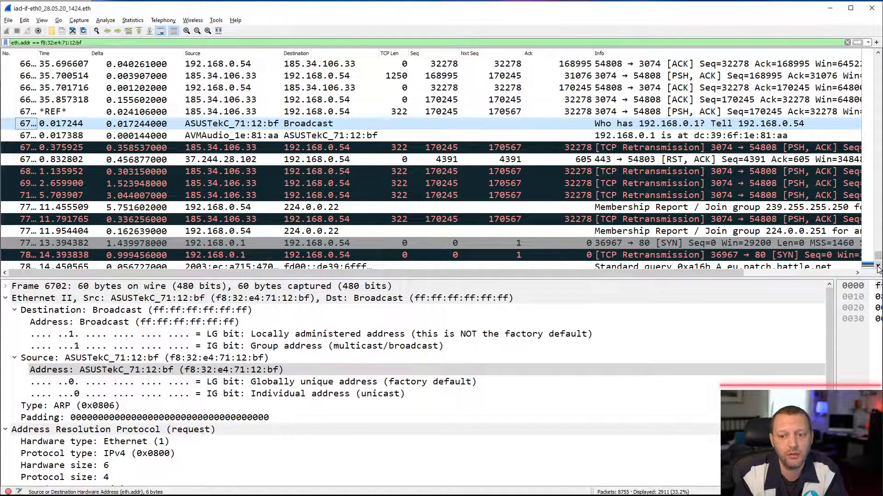
click(878, 267)
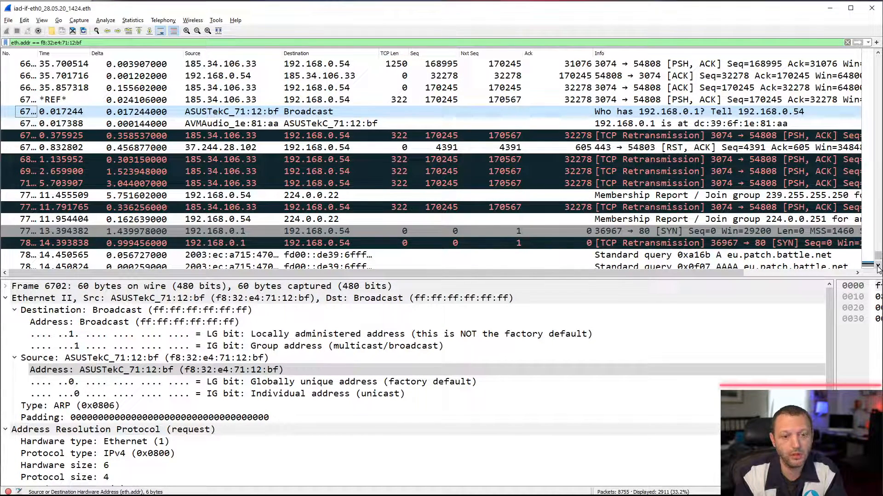
click(878, 267)
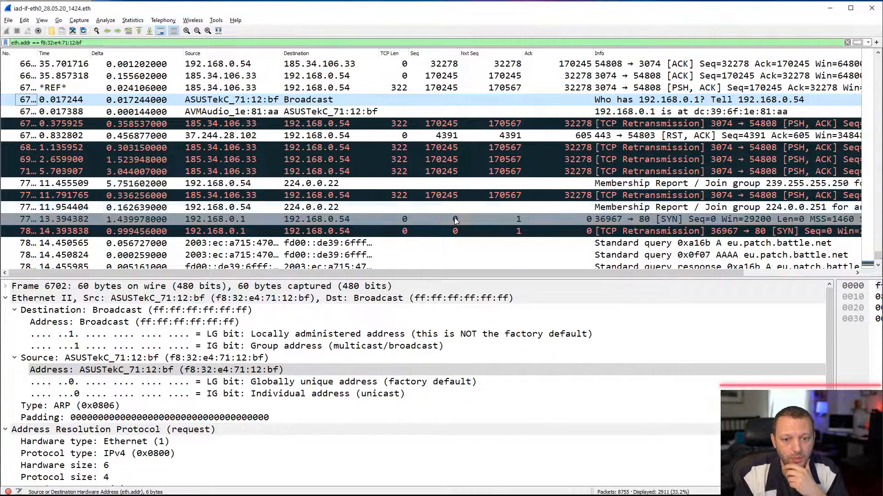
- Inspect the client's first DNS query for eu.patch.battle.net and collapse its Ethernet II details
click(878, 268)
click(878, 267)
click(878, 267)
click(878, 268)
click(878, 268)
click(878, 267)
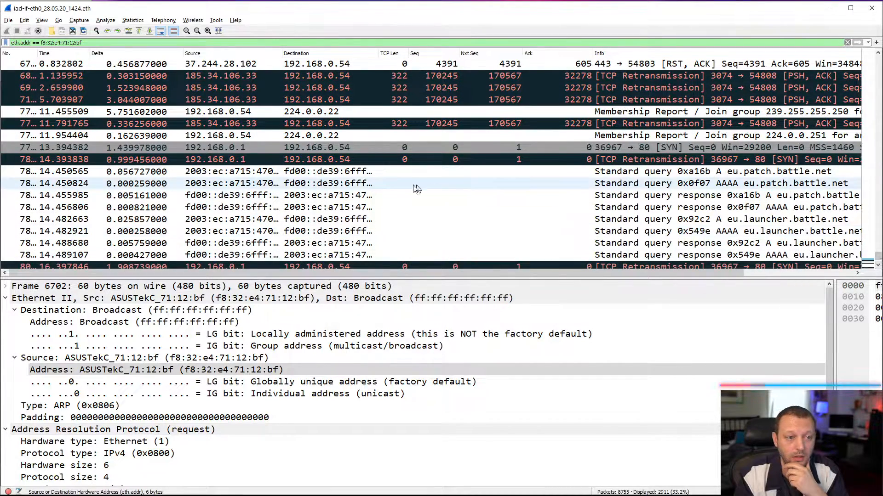
click(329, 172)
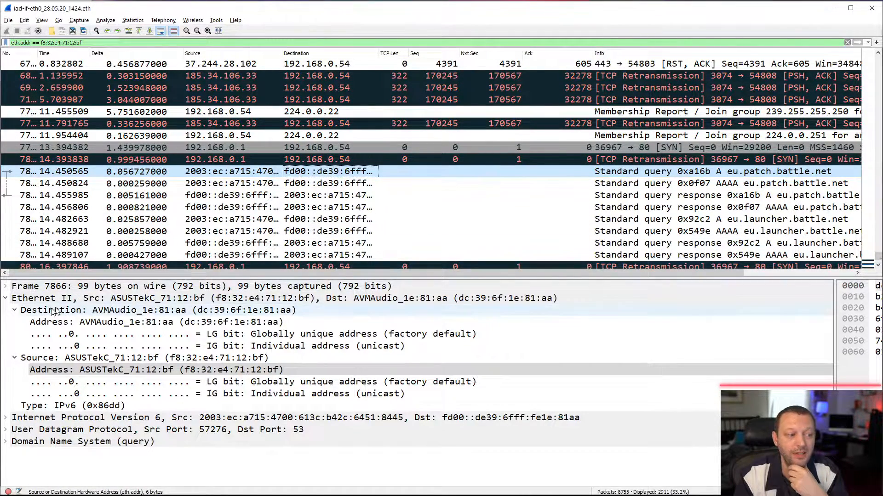
click(6, 299)
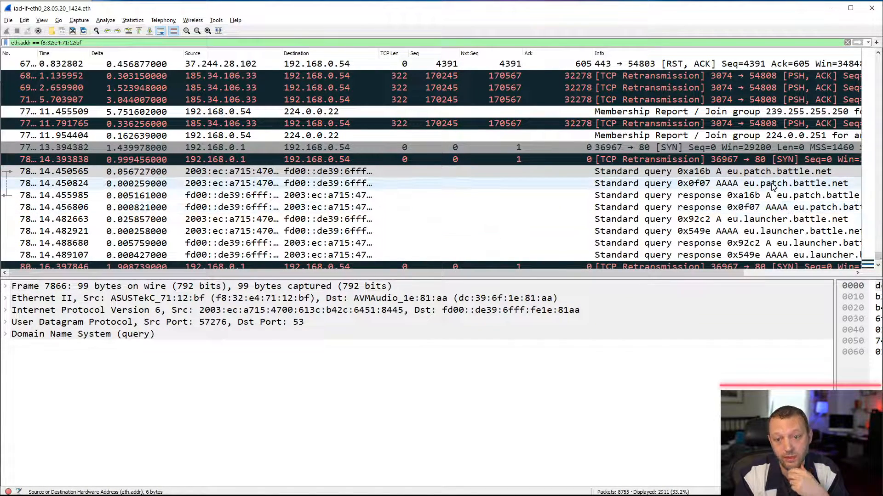
- Examine the remaining filtered packets after the DNS queries through the end of the capture, including the neighbor solicitation and 37.244.54.10 retransmissions
click(879, 266)
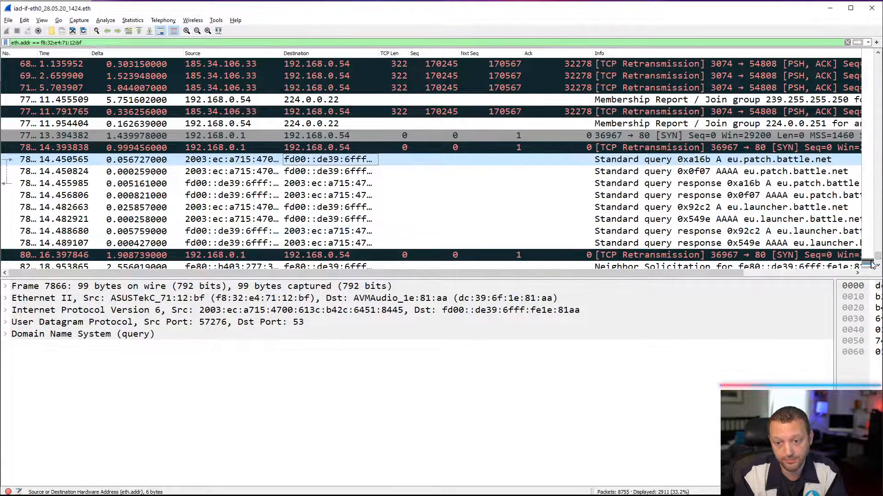
click(878, 266)
click(878, 267)
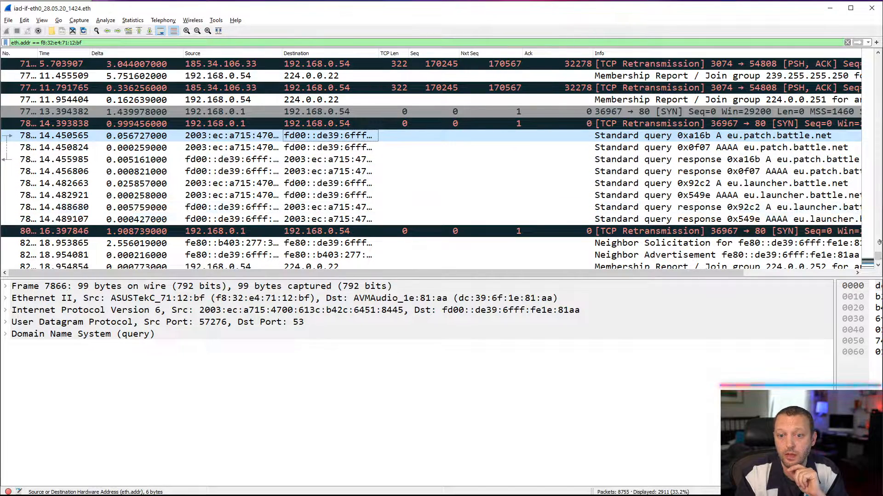
click(877, 267)
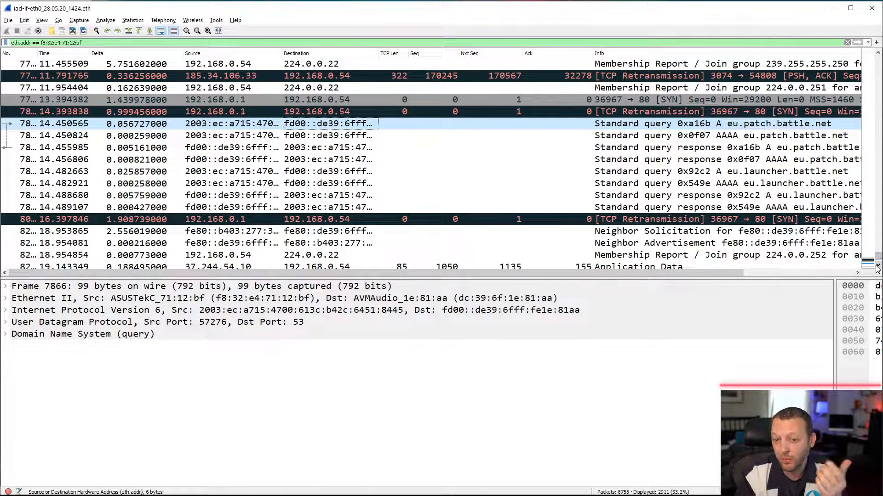
click(877, 268)
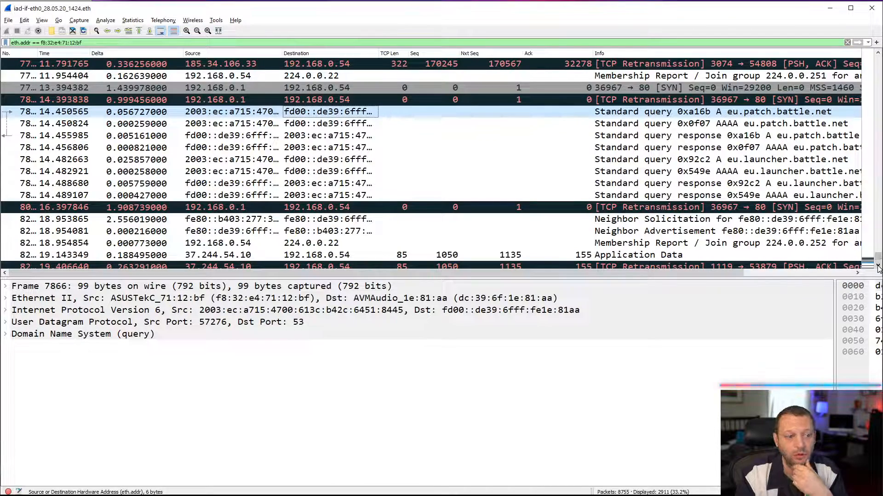
click(877, 268)
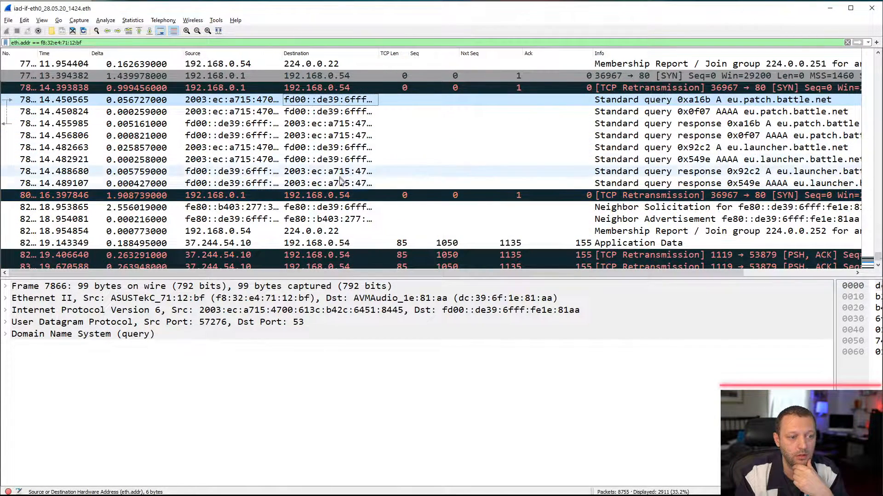
click(877, 266)
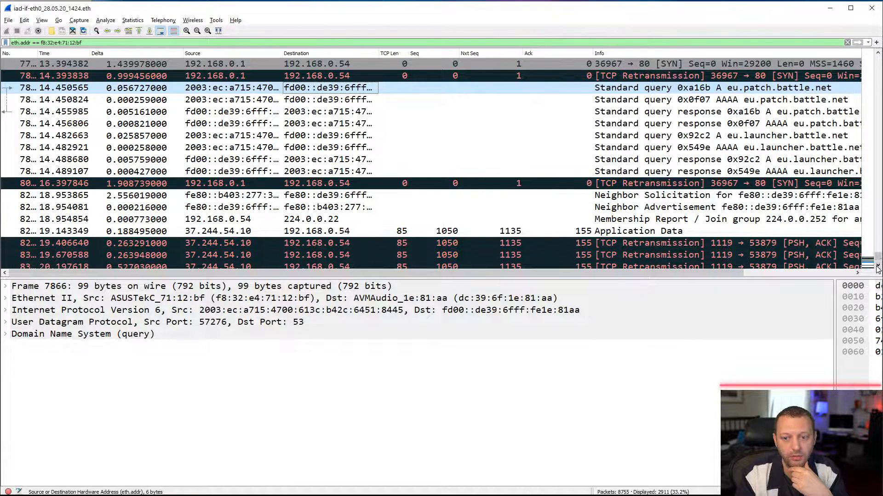
click(877, 267)
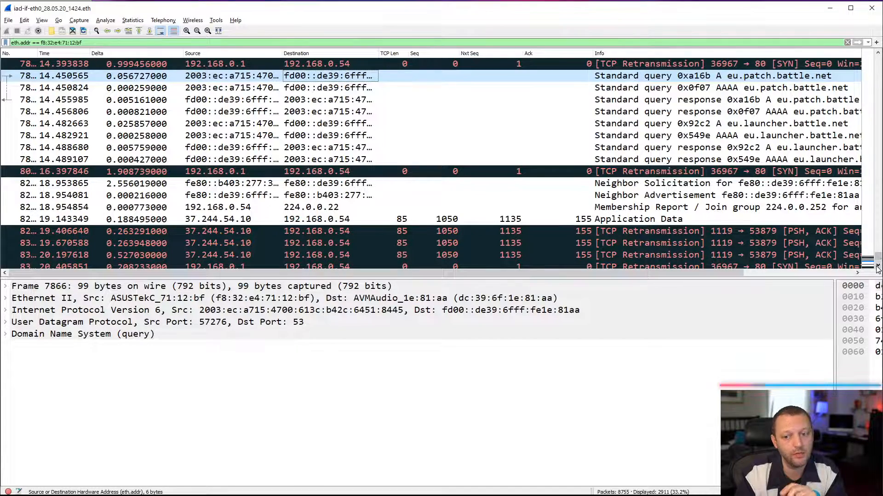
click(878, 268)
click(877, 268)
click(877, 268)
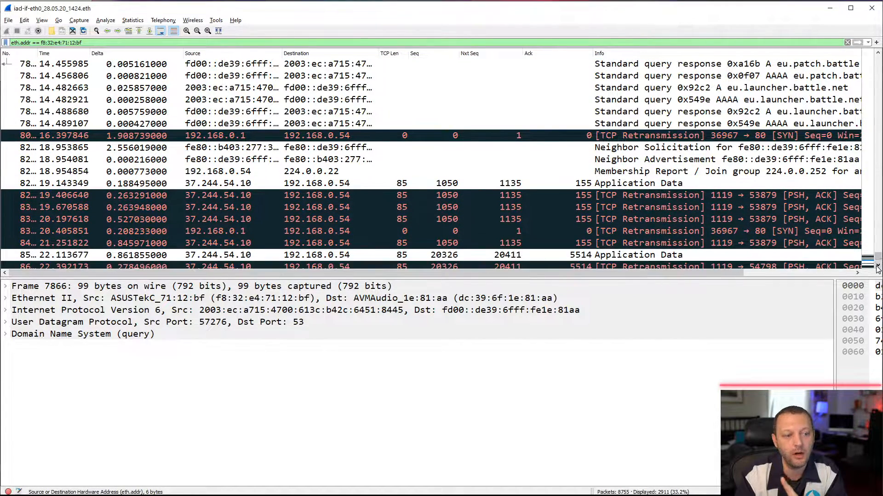
click(877, 268)
click(877, 268)
click(877, 268)
click(877, 268)
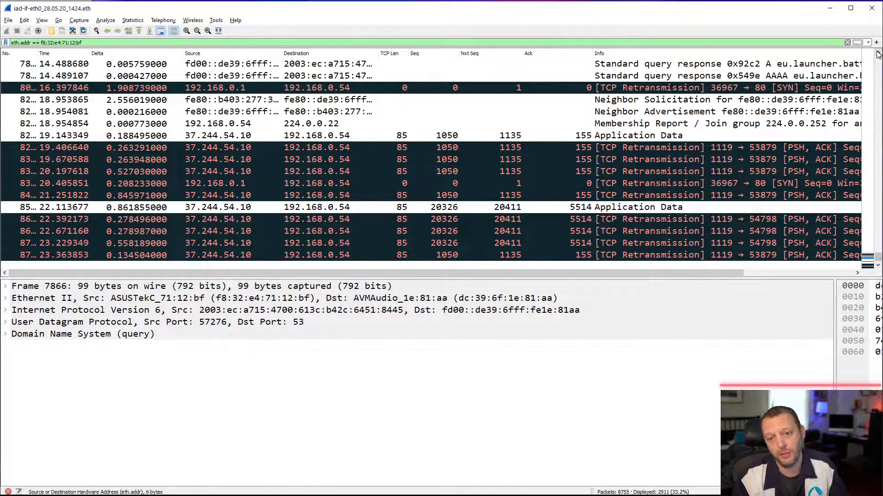
- Replace the Ethernet address display filter with arp
scroll(879, 54, up, 1)
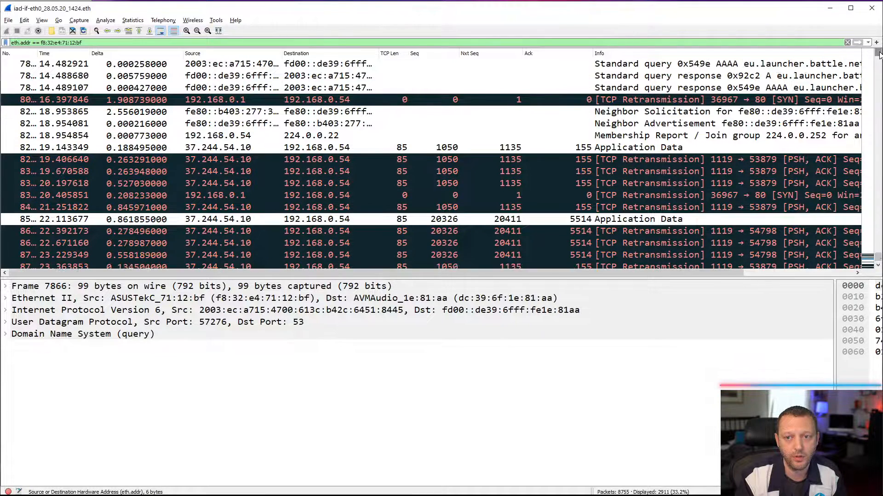
triple_click(699, 45)
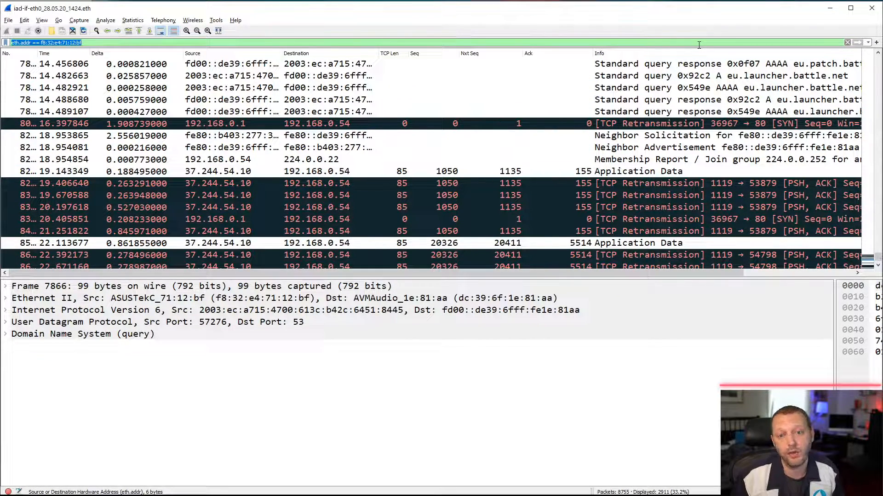
text(arp)
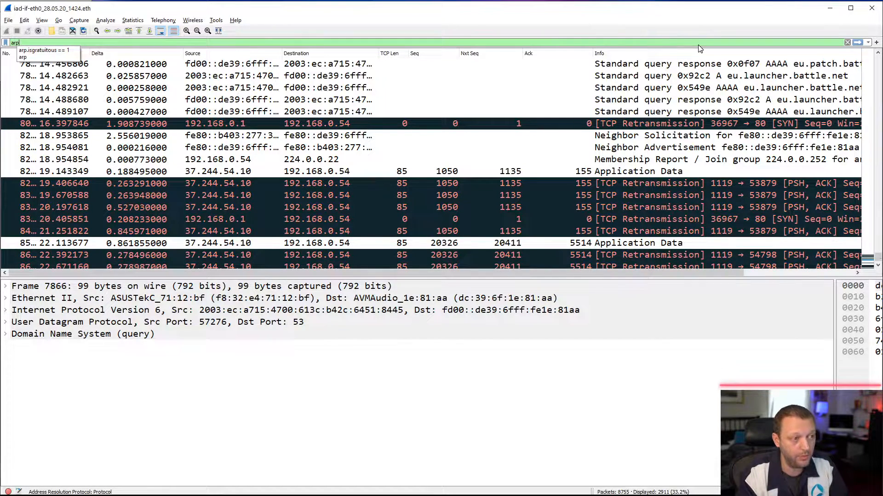
key(Return)
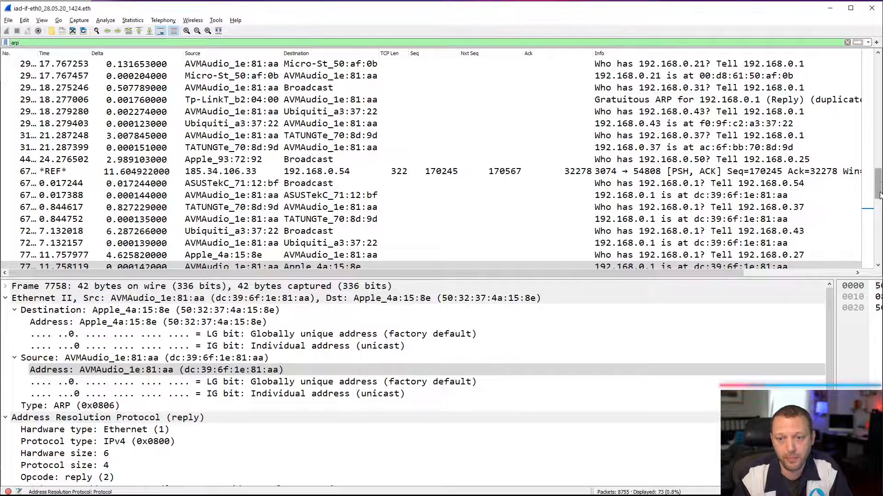
- Open the gratuitous ARP reply in frame 2872, showing its full info text, with Ethernet II collapsed and Address Resolution Protocol expanded
drag(879, 196, 879, 168)
click(788, 136)
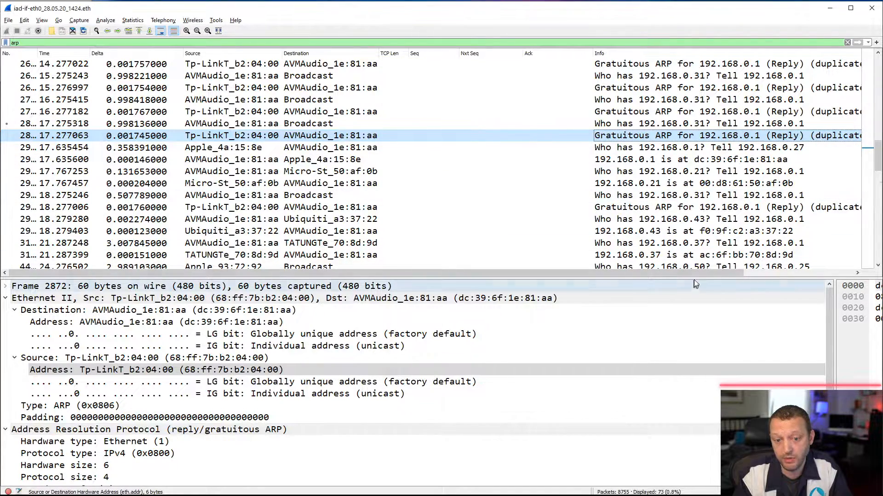
drag(696, 273, 819, 274)
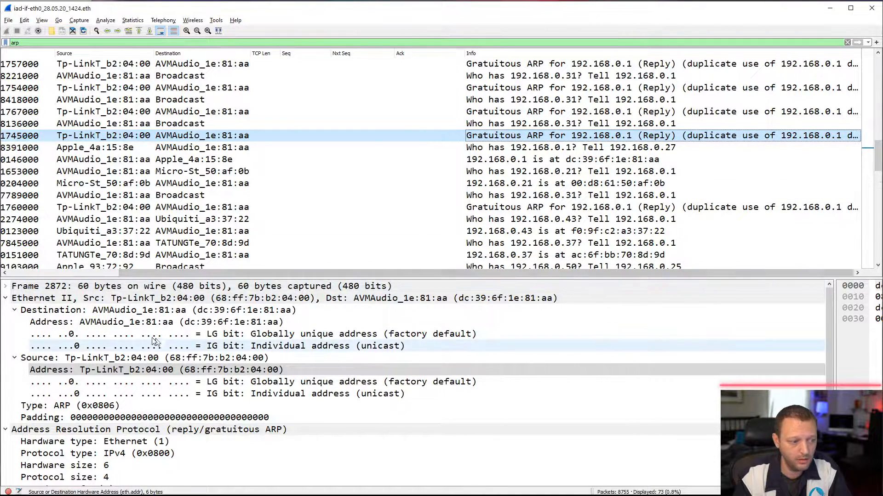
click(6, 298)
click(6, 310)
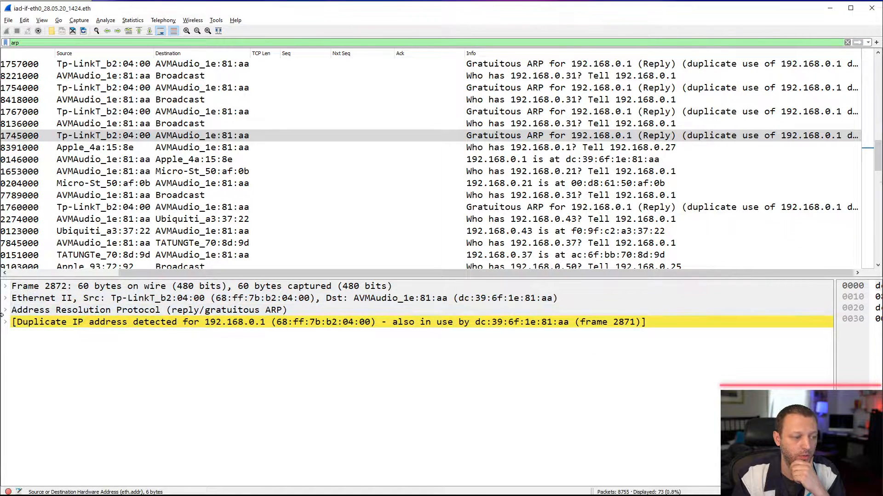
click(7, 310)
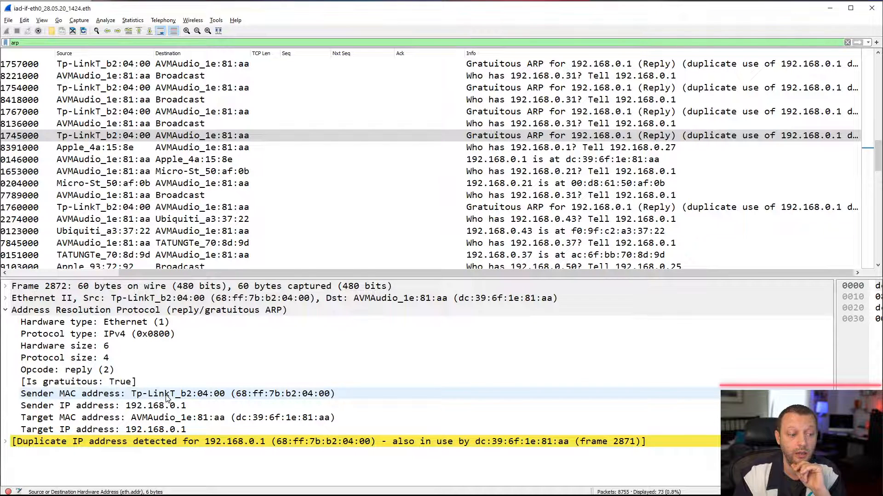
- Examine the gratuitous reply's sender IP, target MAC and target IP fields, and compare with the preceding gratuitous ARP reply, frame 2738
click(161, 408)
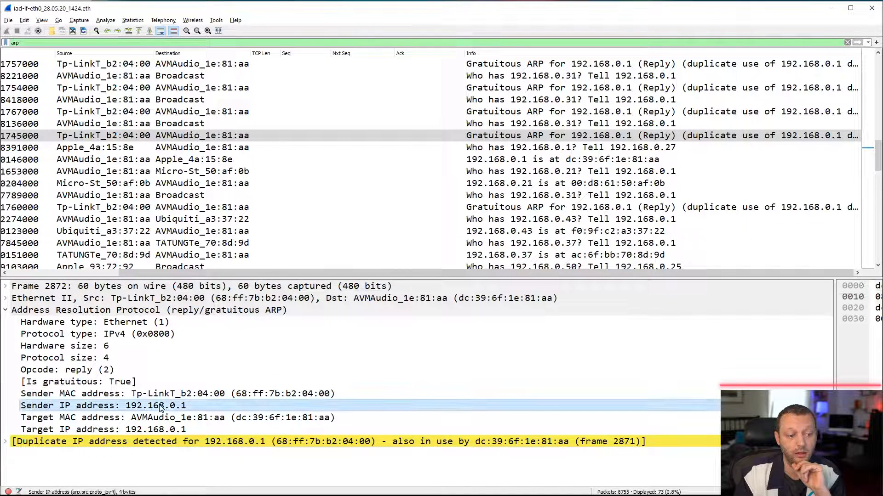
key(Down)
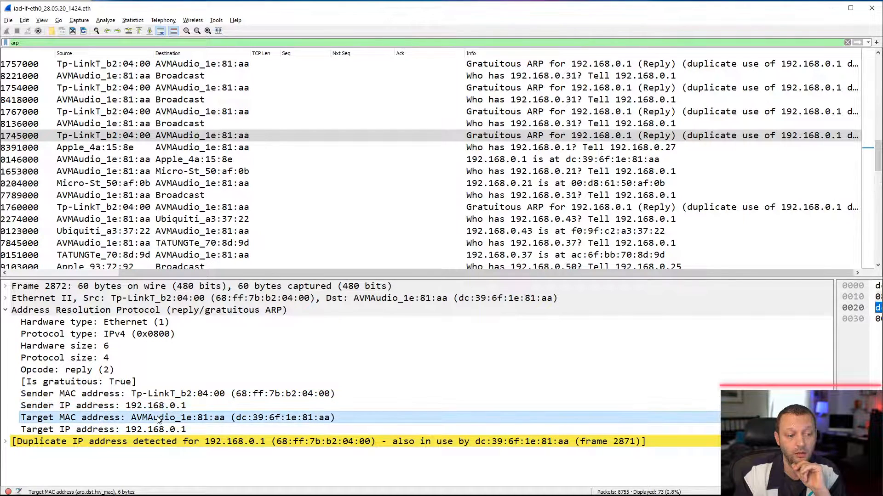
click(157, 431)
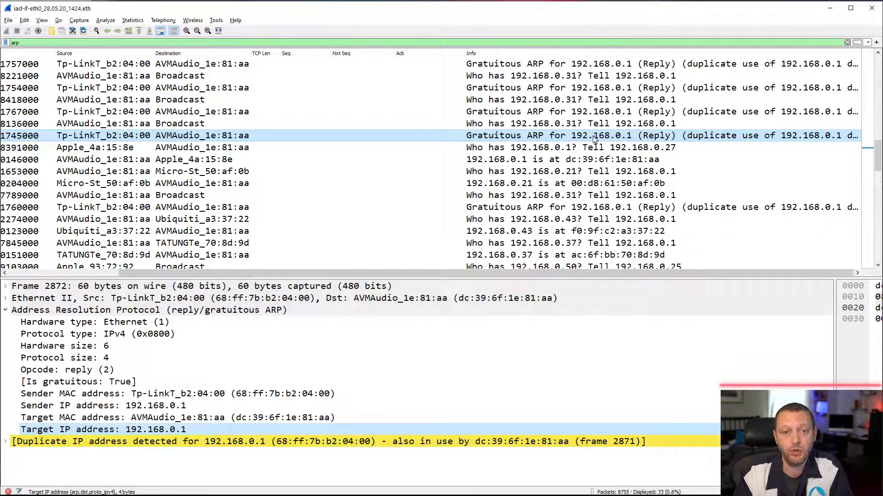
click(568, 114)
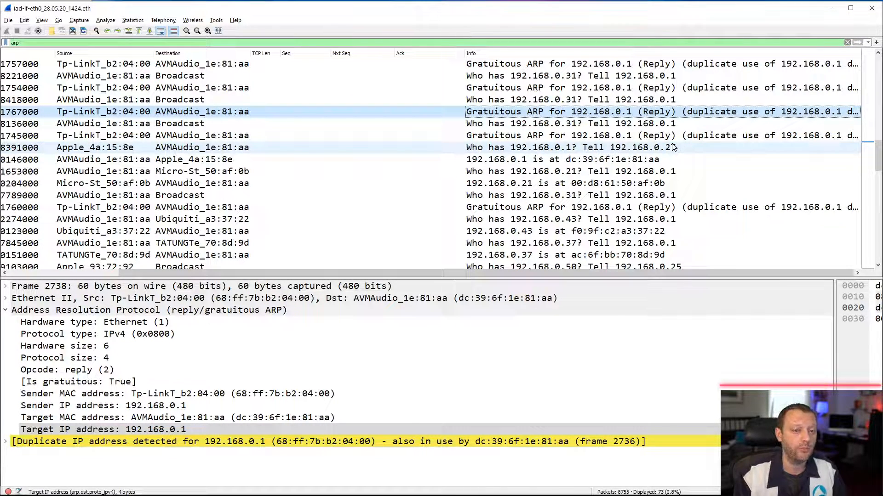
- Clear the display filter and review the frames under the Duplicate IP address configured (192.168.0.1) warning in Expert Information
click(845, 42)
click(847, 42)
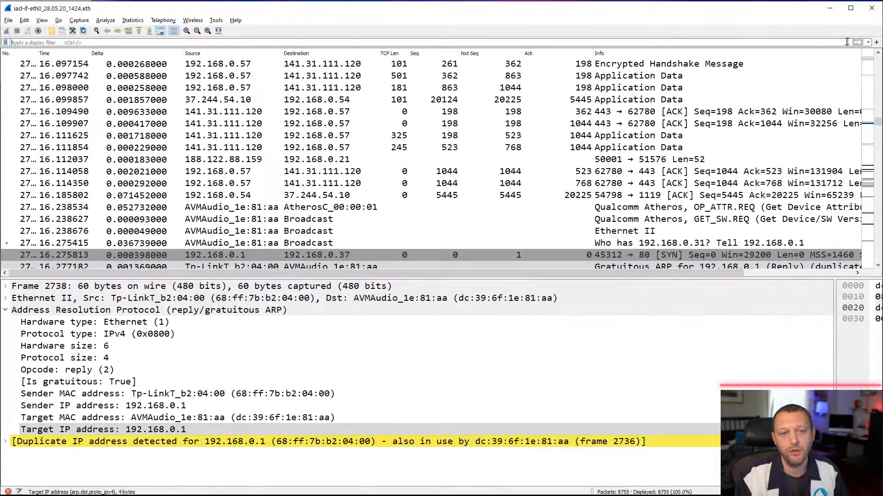
click(8, 492)
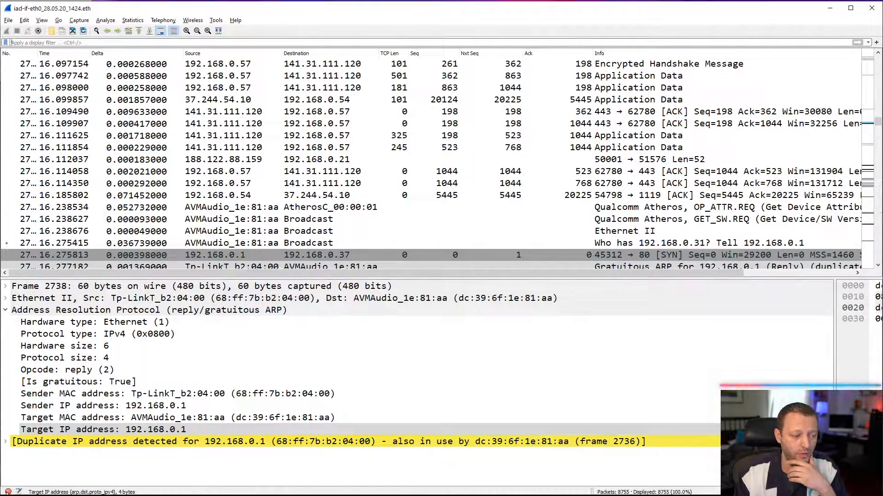
drag(241, 10, 566, 2)
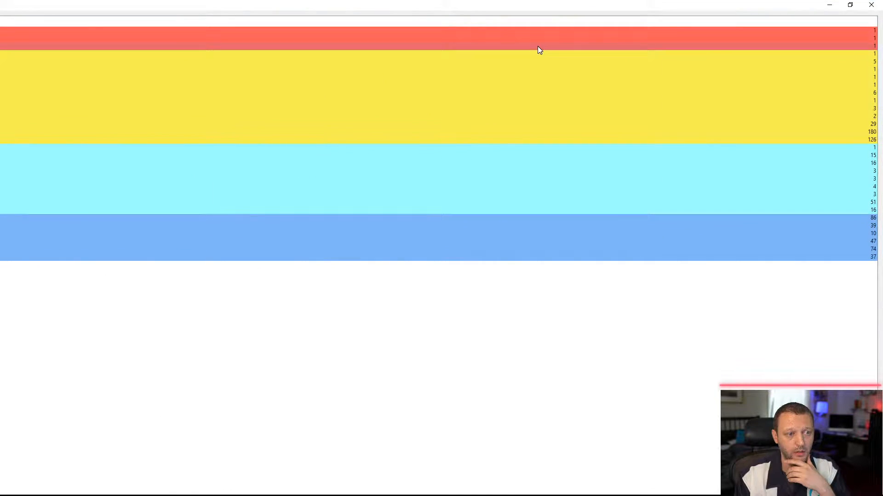
click(850, 5)
drag(467, 22, 584, 16)
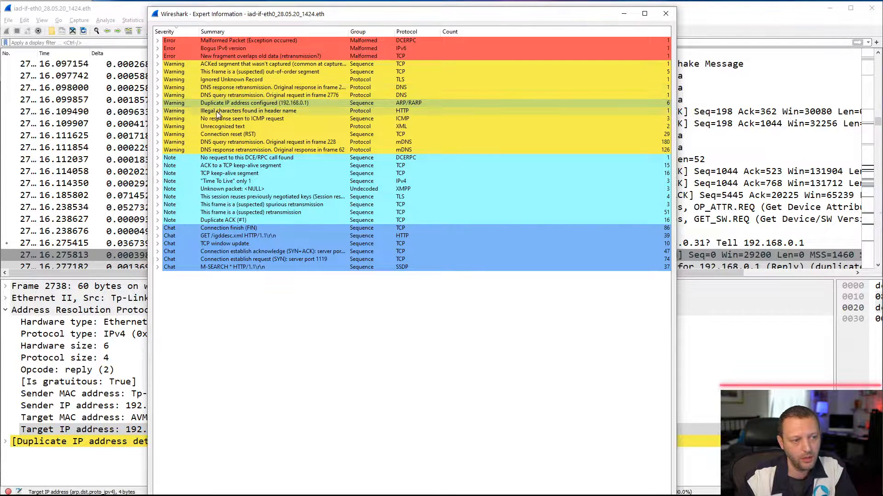
double_click(196, 104)
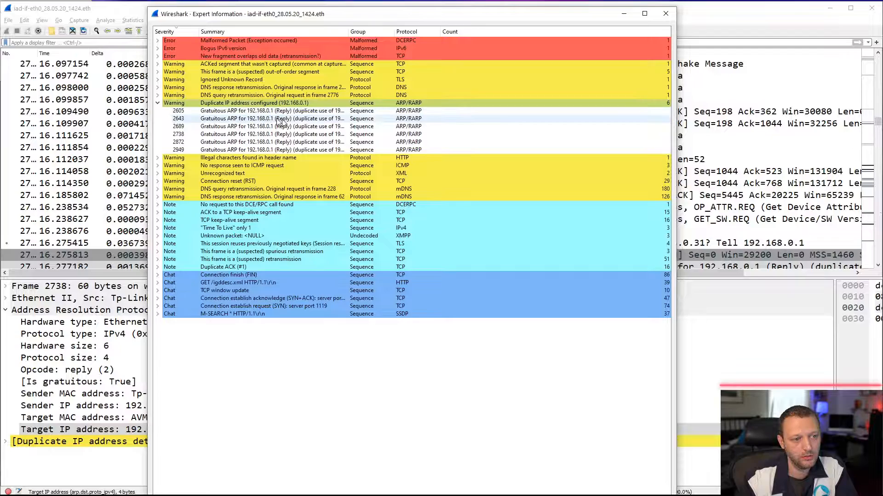
click(666, 14)
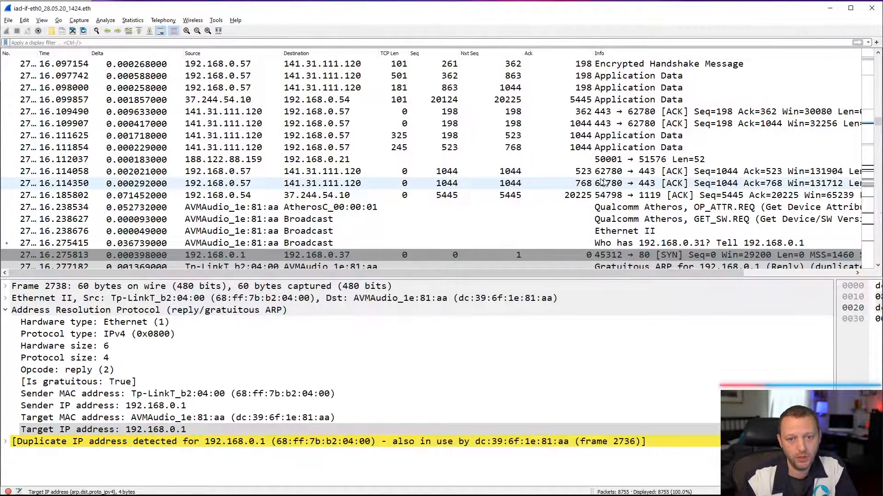
- Filter the capture on arp again and select the first gratuitous ARP reply for 192.168.0.1, frame 2605
click(277, 44)
text(arp)
key(Return)
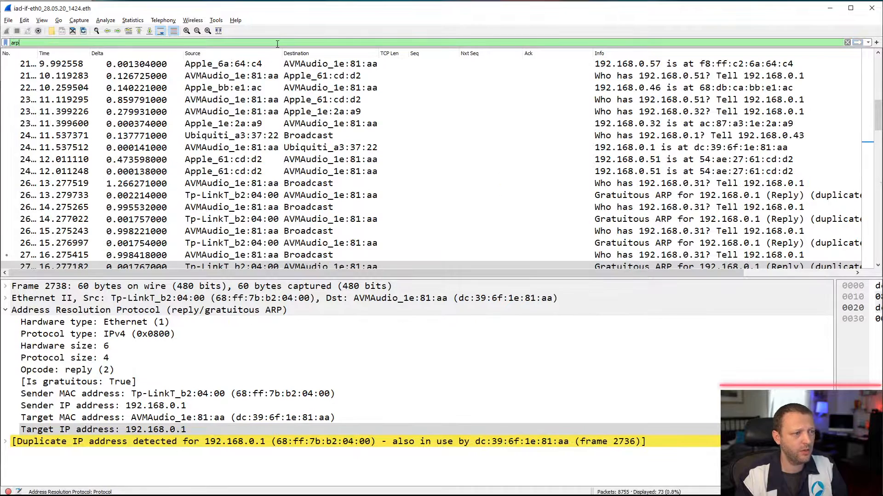
click(627, 197)
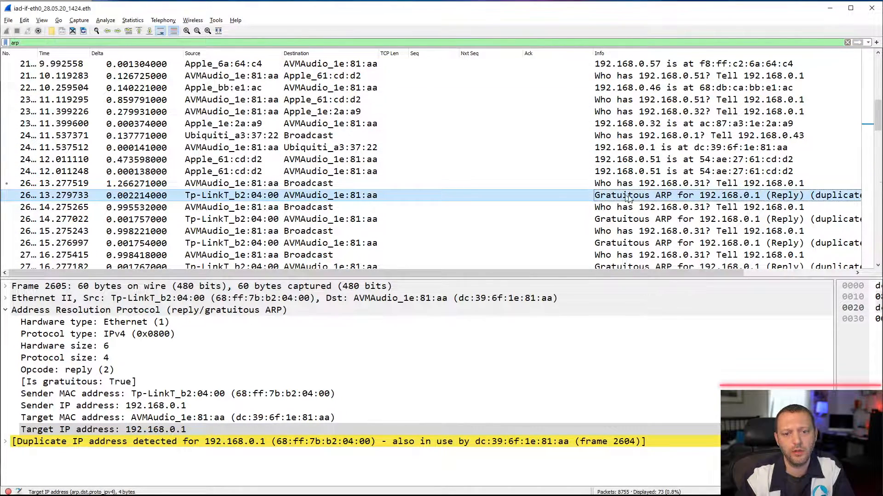
scroll(782, 226, down, 1)
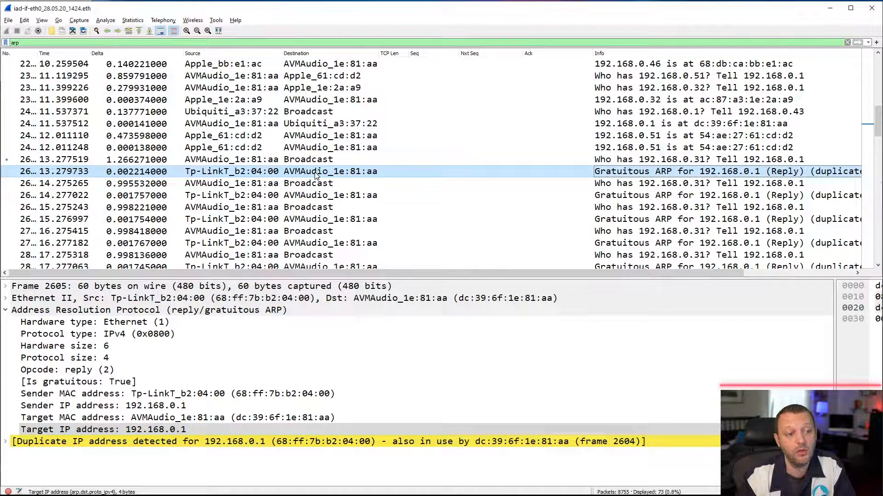
- Expand frame 2605's duplicate IP address section through the earlier-use frame entry to its Expert Info details
click(6, 442)
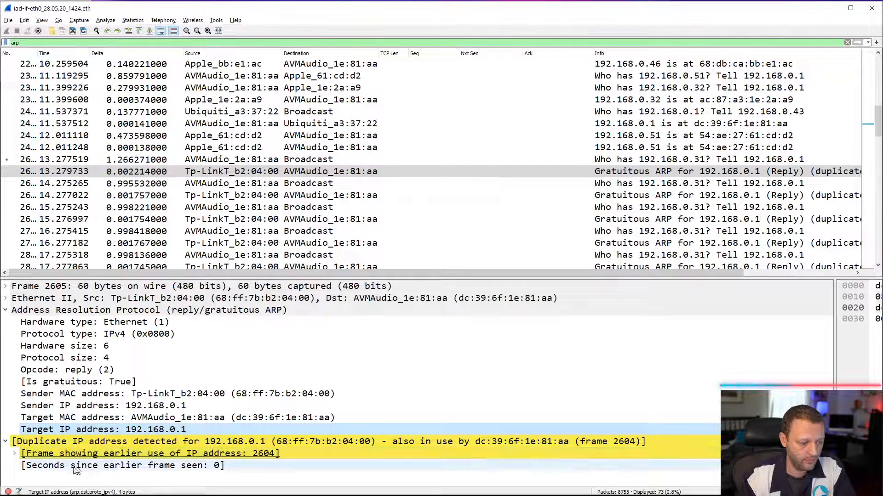
click(14, 454)
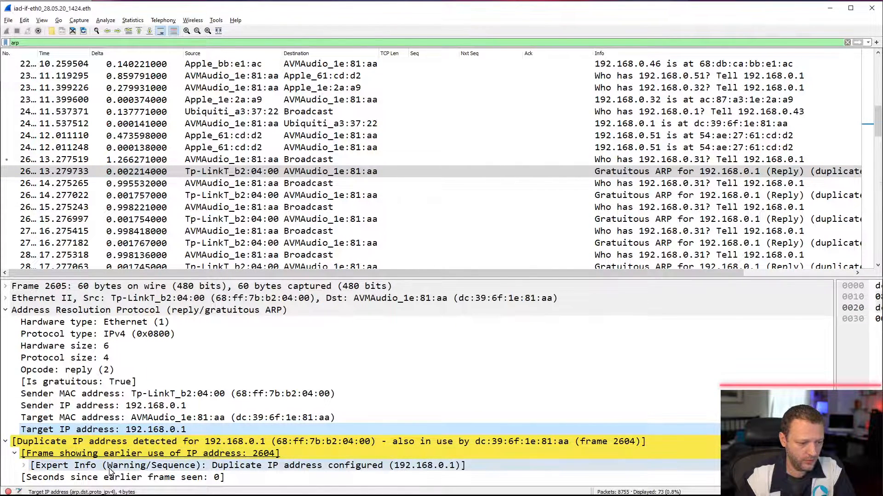
click(24, 466)
scroll(154, 452, down, 1)
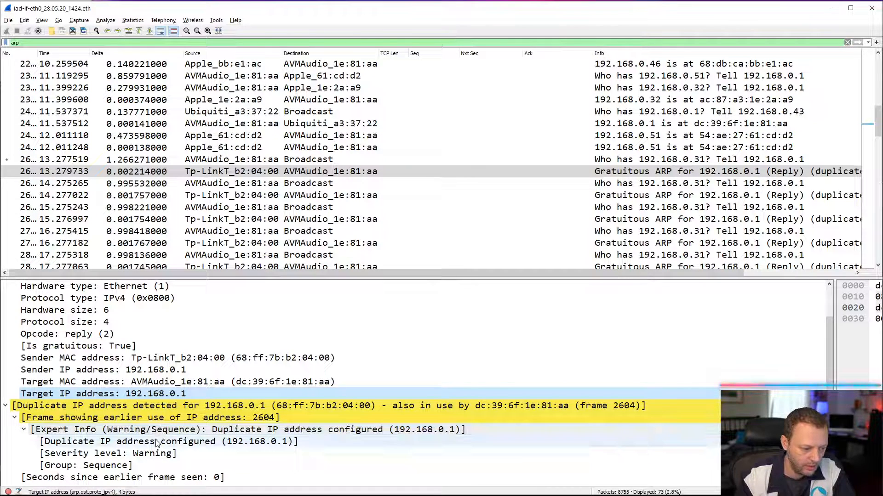
- Copy the field name arp.duplicate-address-detected from the Duplicate IP address configured entry in the expert details
right_click(103, 431)
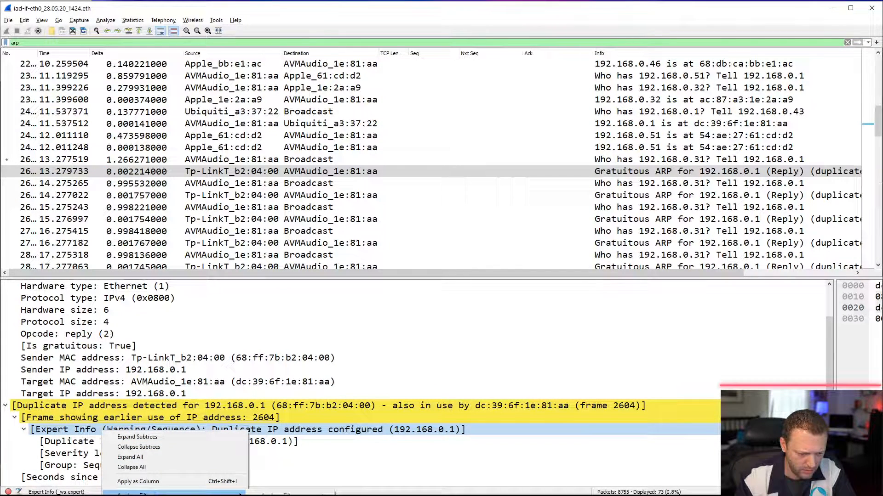
click(68, 443)
right_click(69, 444)
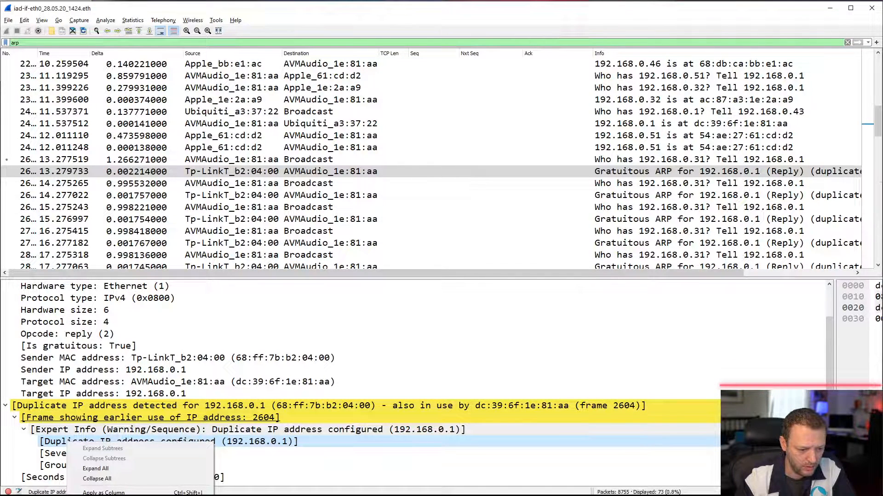
key(Escape)
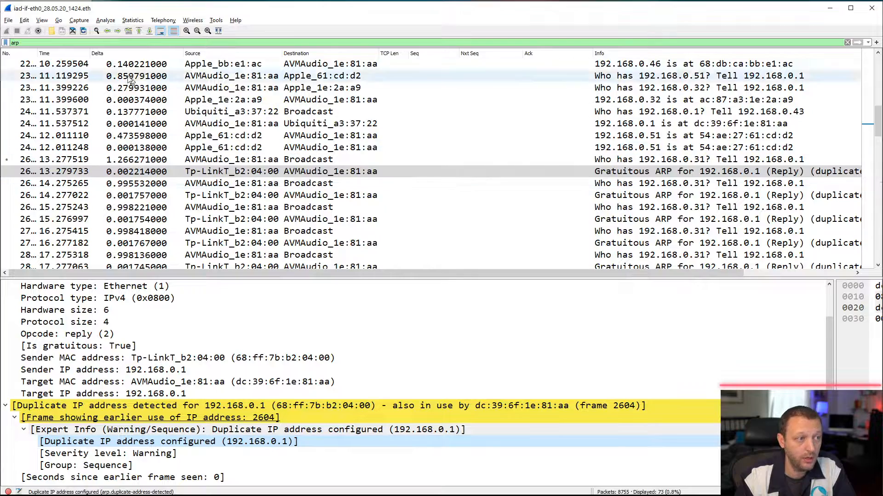
- Add a new coloring rule with the filter arp.duplicate-address-detected
click(41, 20)
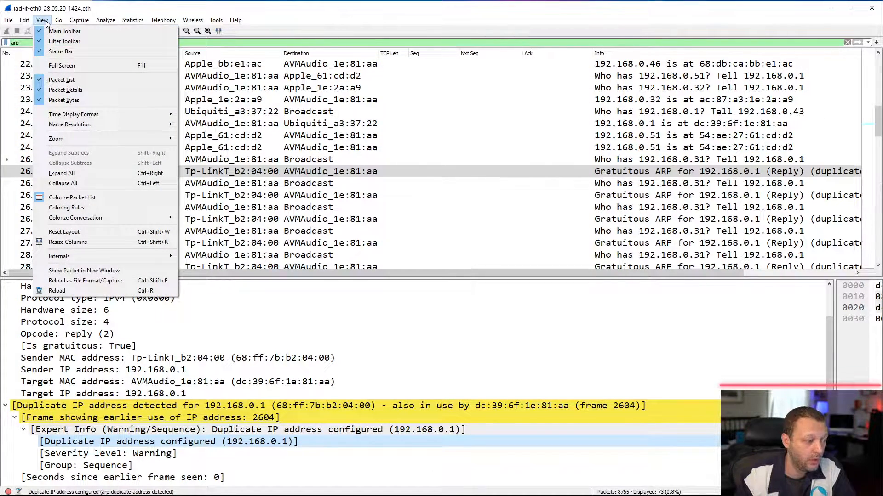
click(92, 209)
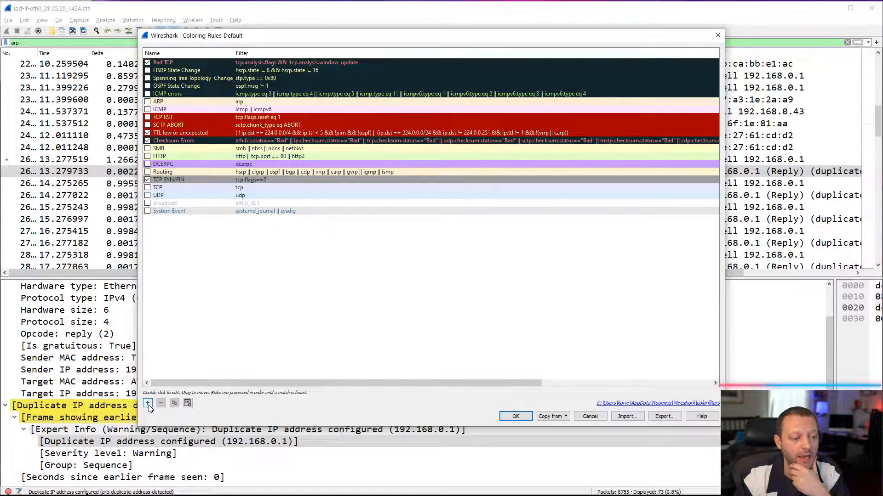
click(148, 404)
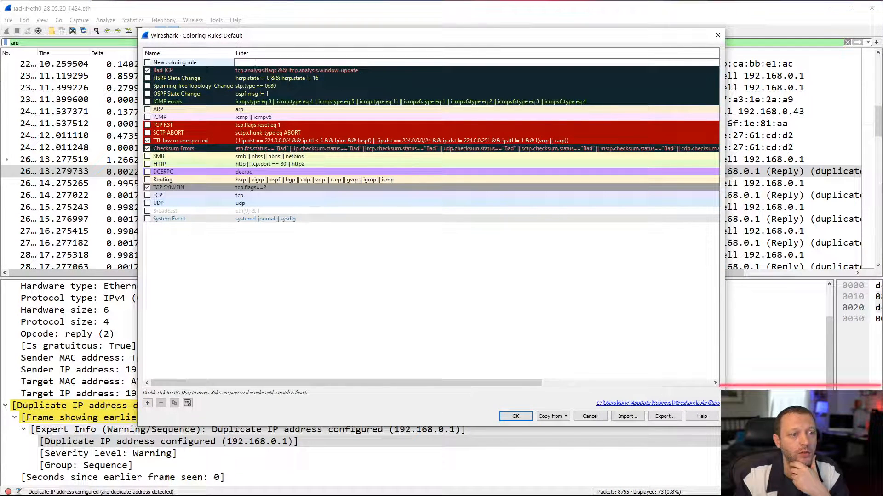
text(arp.duplicate-address-detected)
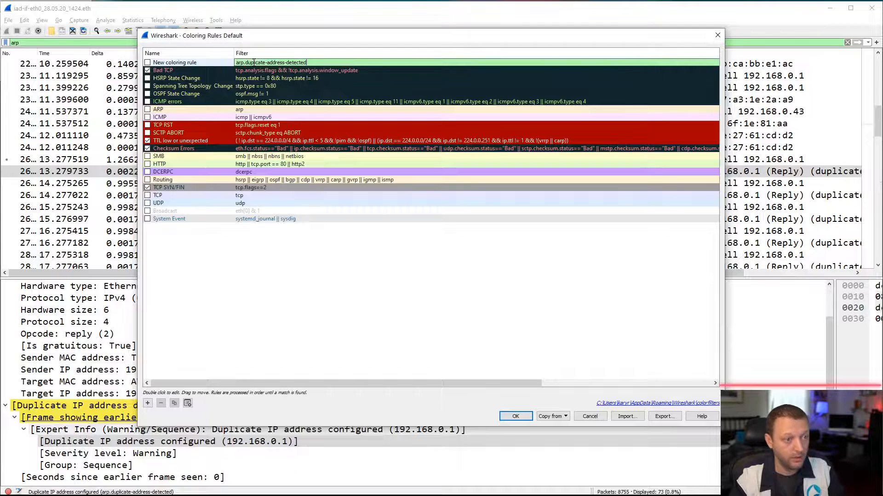
key(Return)
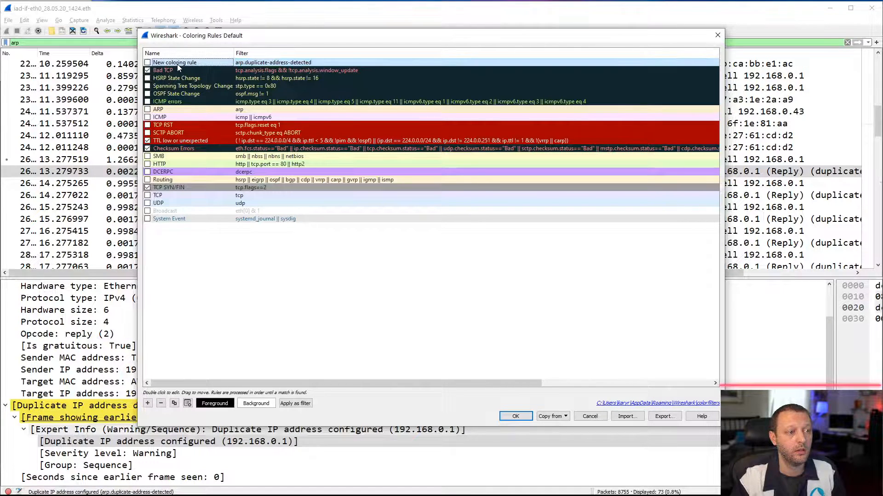
- Try to set the new coloring rule's foreground color to blue
click(215, 404)
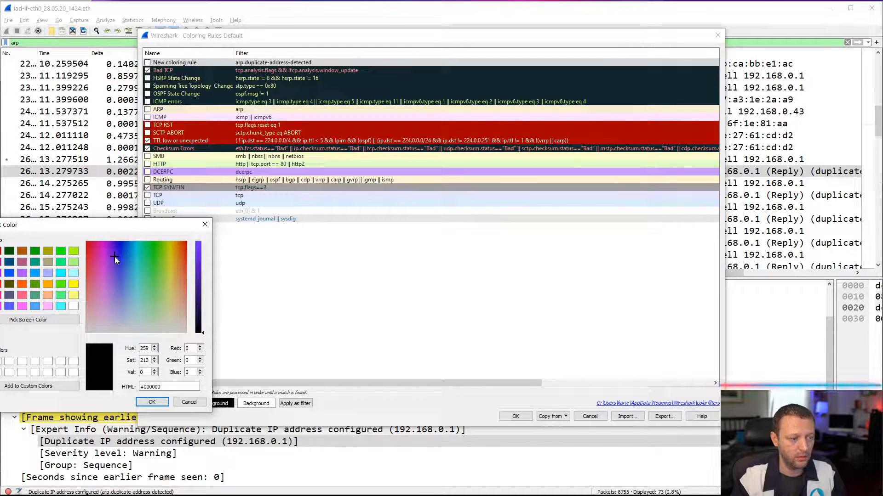
click(116, 249)
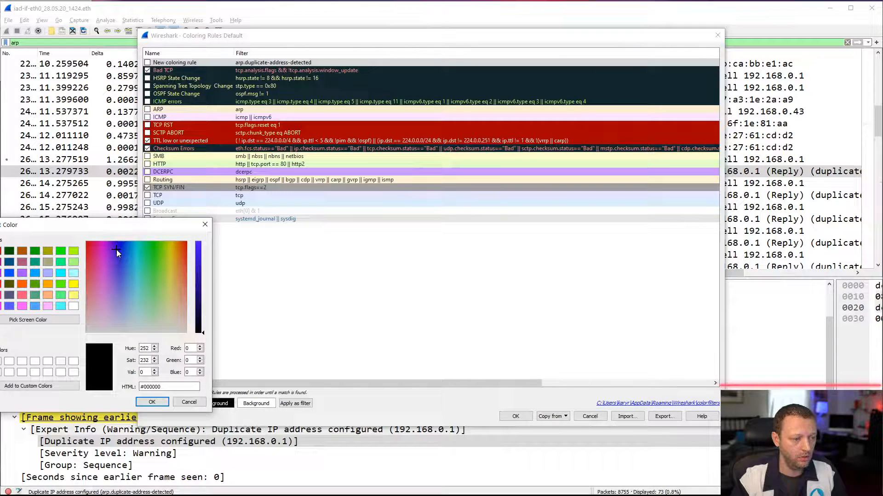
click(154, 402)
- Set the background color of the arp.duplicate-address-detected coloring rule to red, #ff0835
click(245, 404)
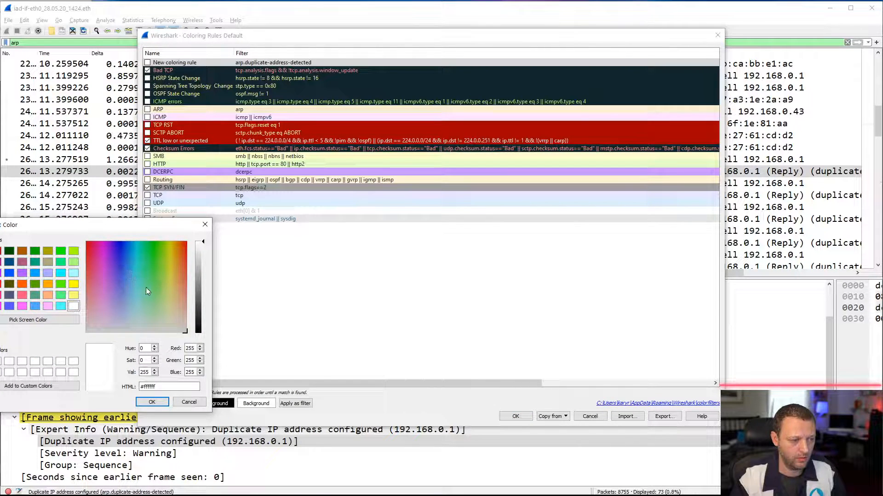
click(89, 244)
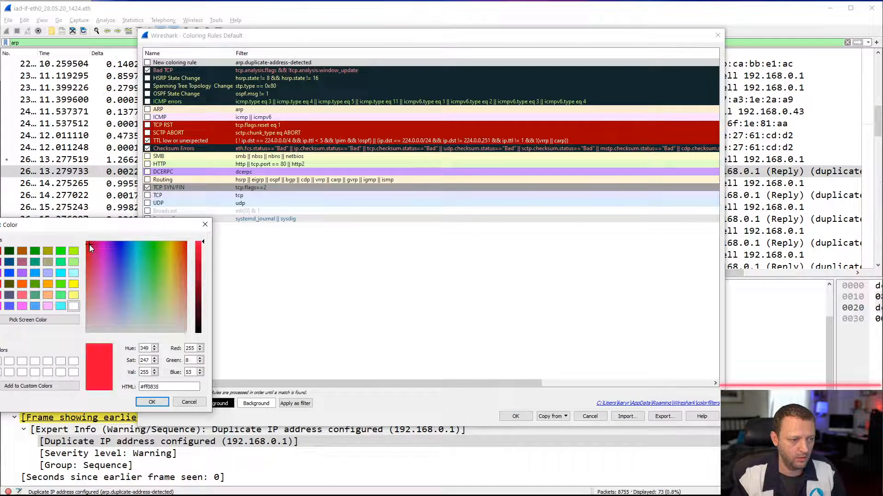
click(151, 402)
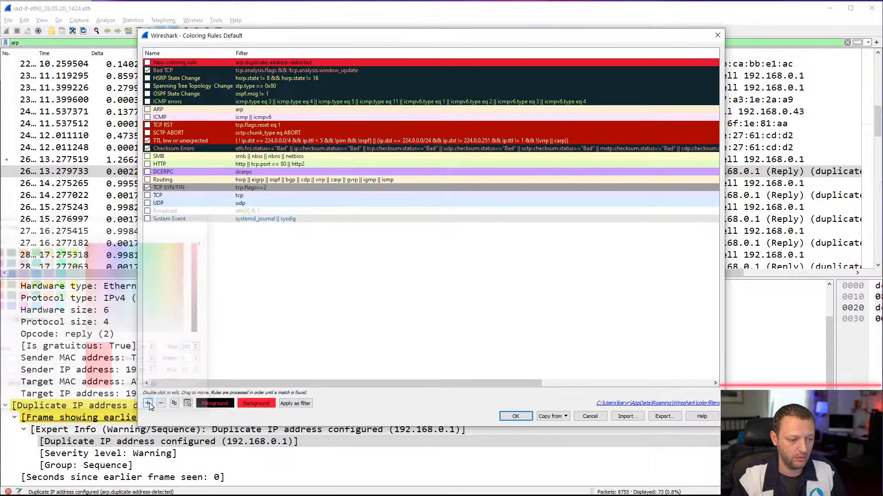
- Set the new rule's foreground color to blue, #1b28e7, and enable the rule so it applies to the packet list
click(219, 406)
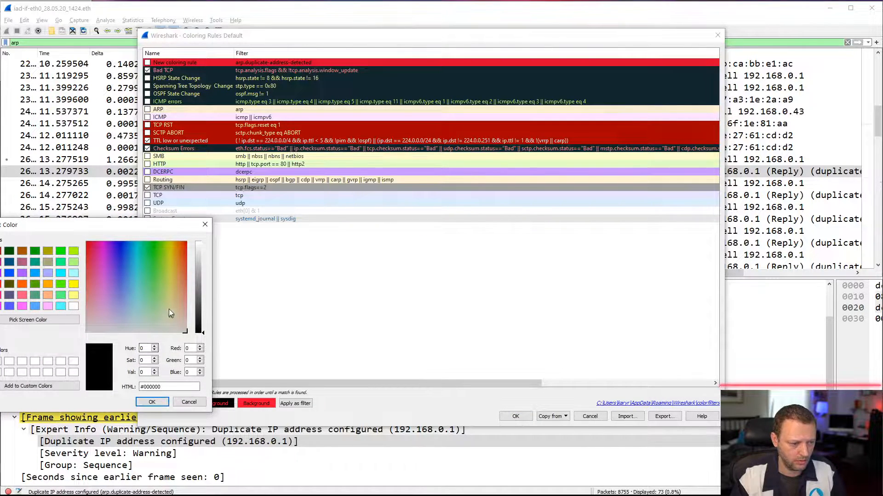
click(120, 252)
click(197, 252)
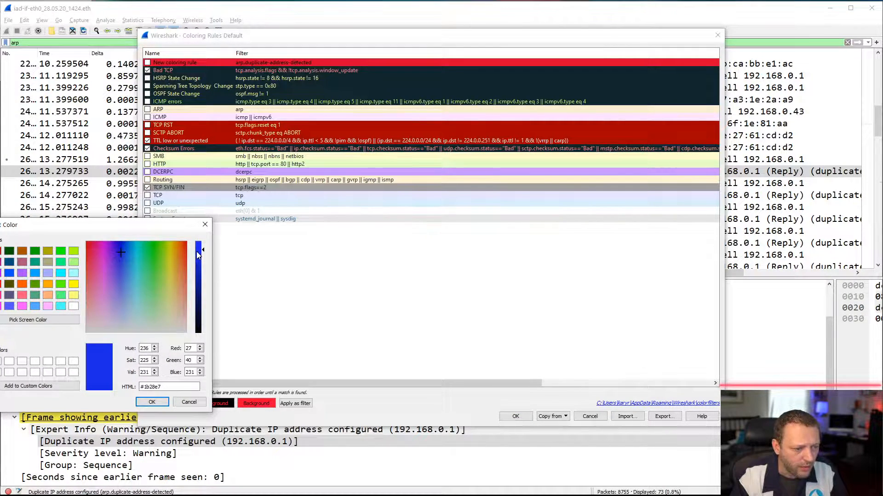
click(151, 402)
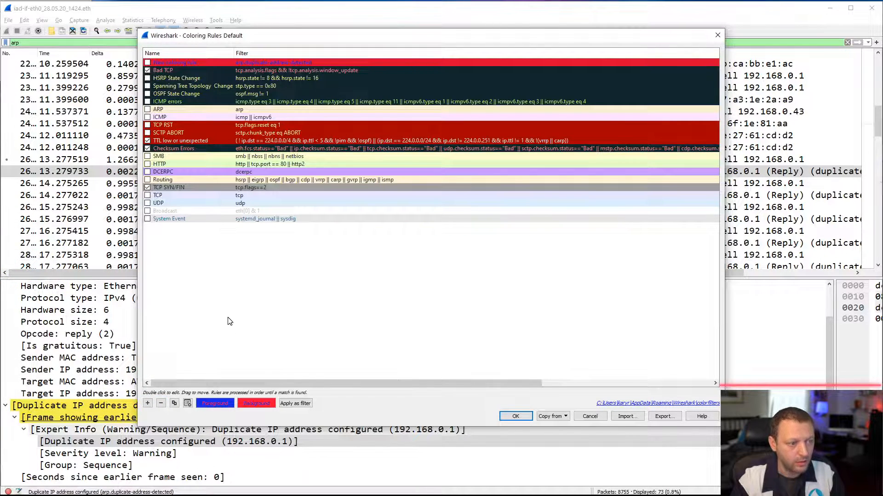
click(147, 62)
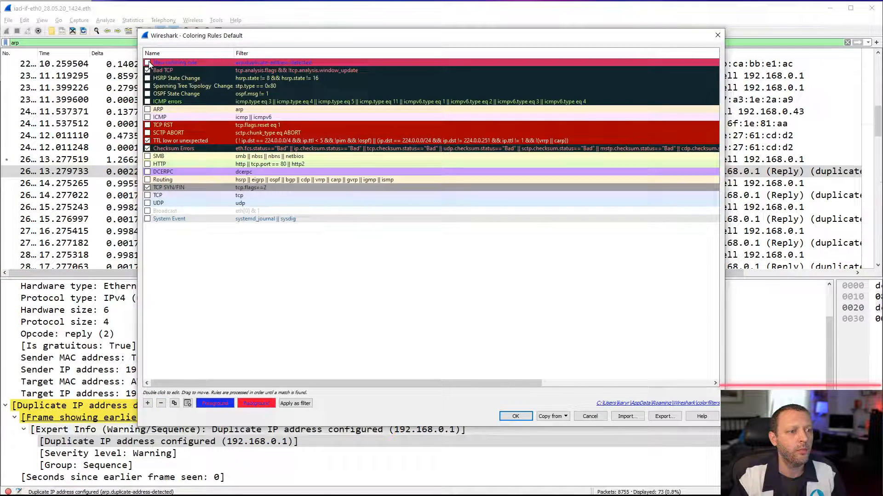
click(516, 417)
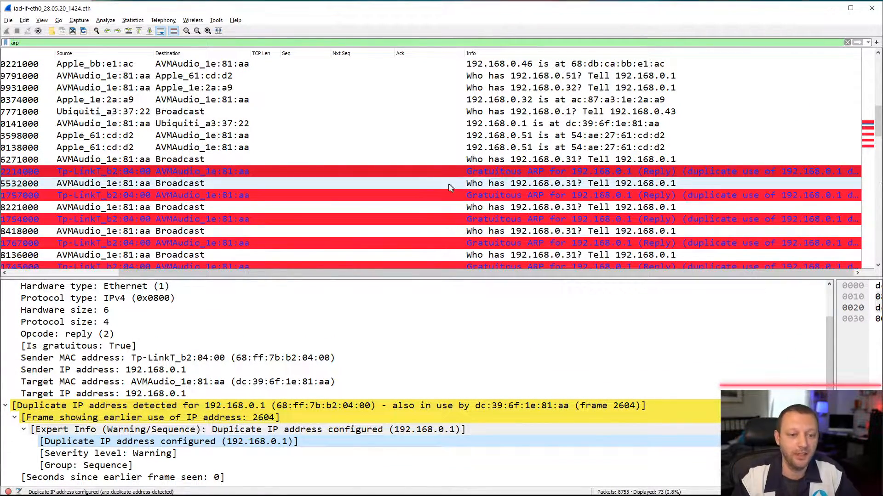
- Disable the arp.duplicate-address-detected coloring rule and save the coloring rules
click(42, 20)
mouse_move(221, 20)
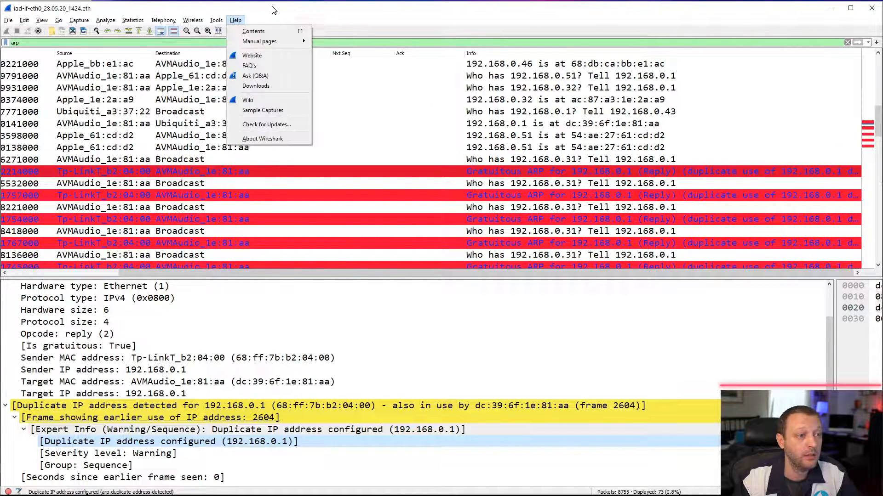
mouse_move(46, 21)
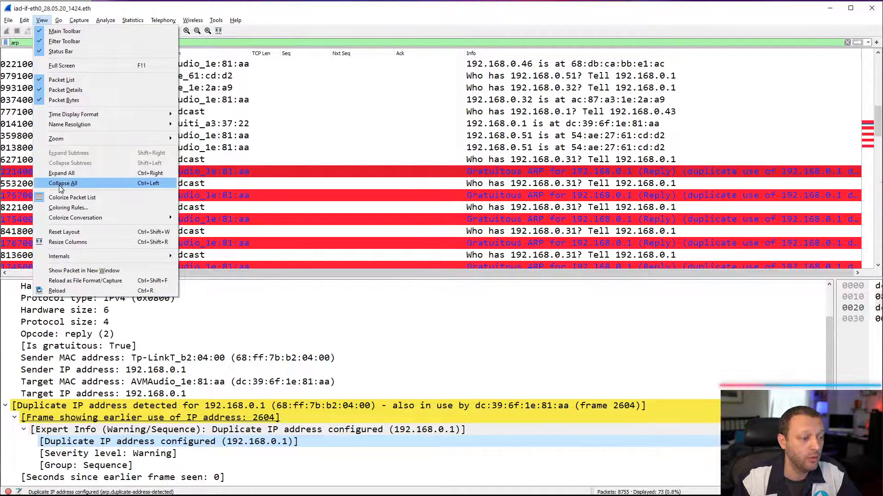
click(69, 207)
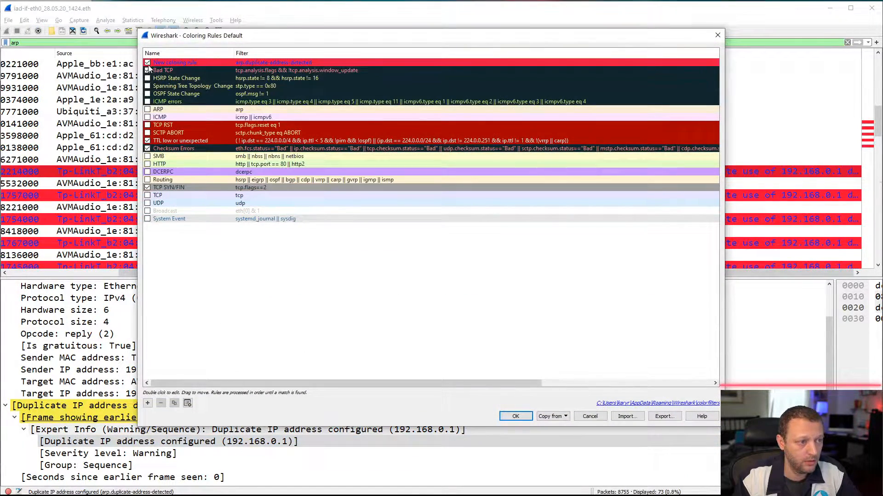
click(515, 416)
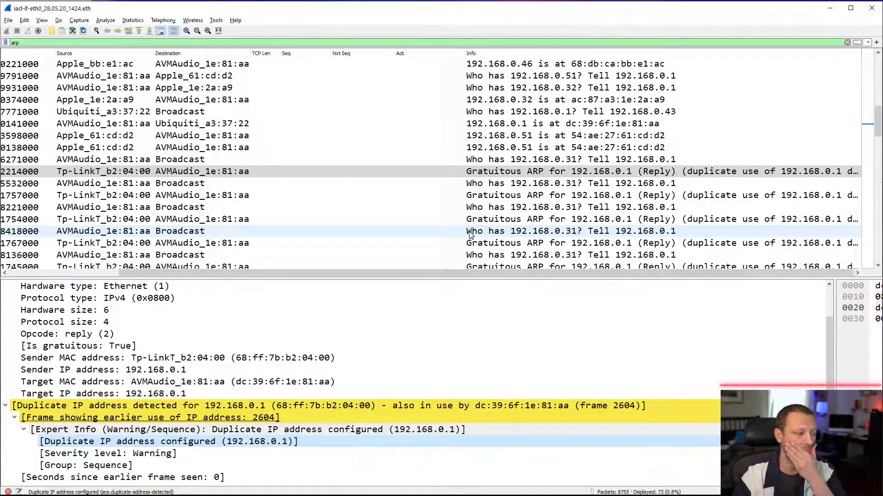
click(879, 266)
click(878, 267)
click(878, 267)
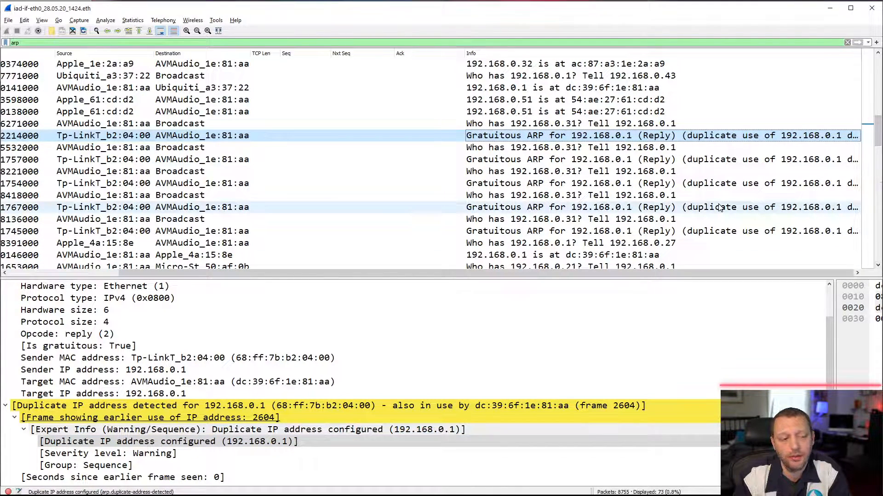